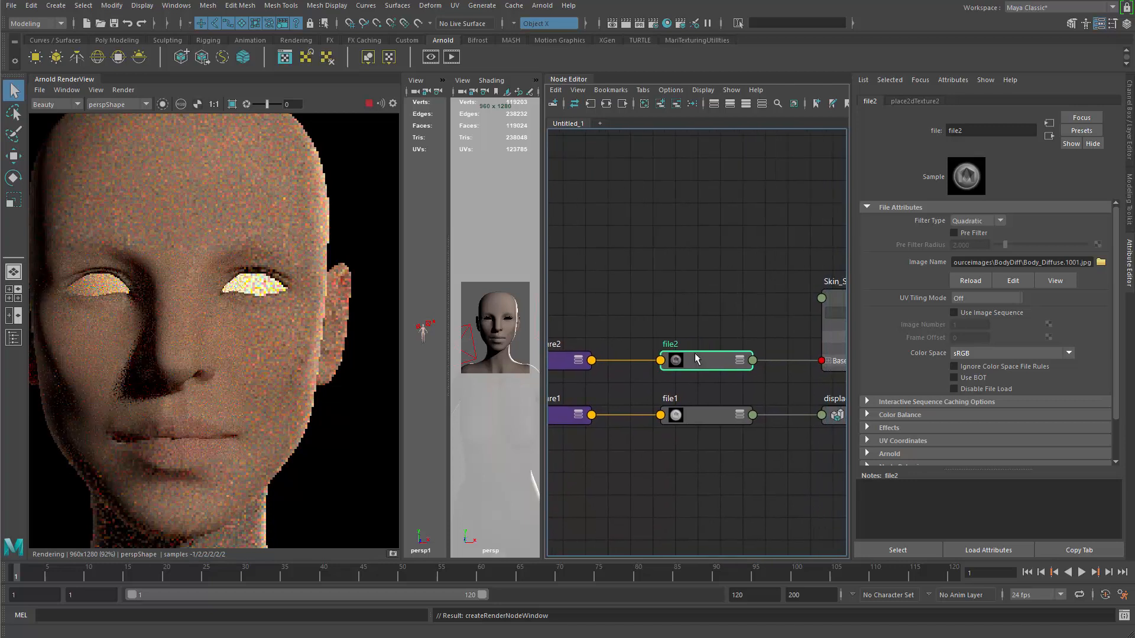
- Set the UV tiling mode of the file2 body diffuse texture to UDIM (Mari) and check the face in the render
left_click(1006, 297)
left_click(979, 348)
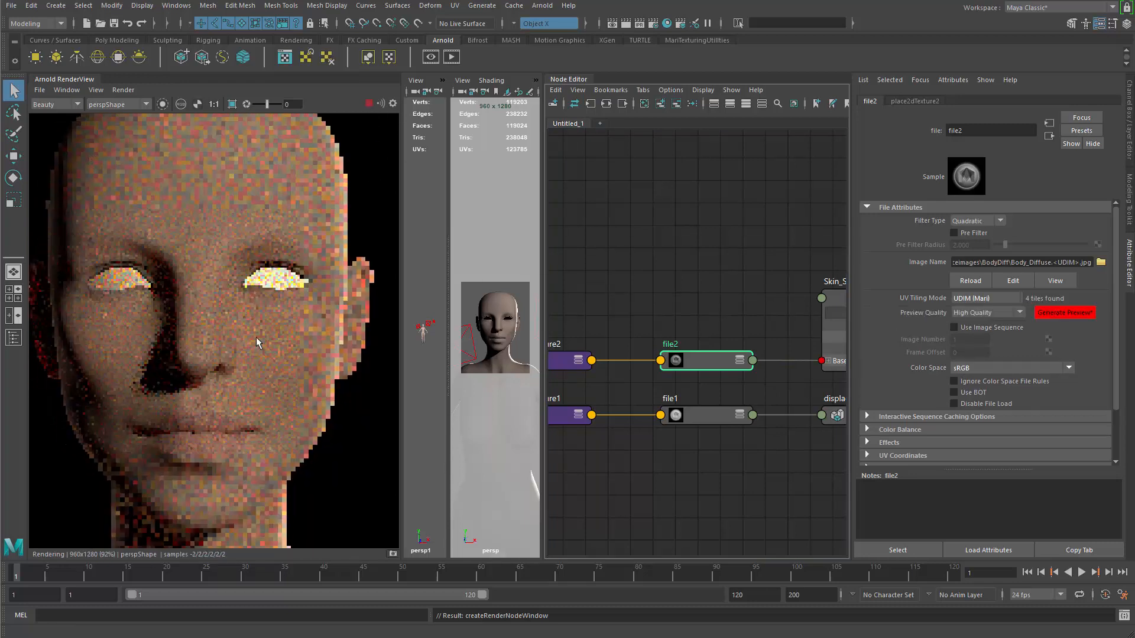
scroll(256, 343, "down", 5)
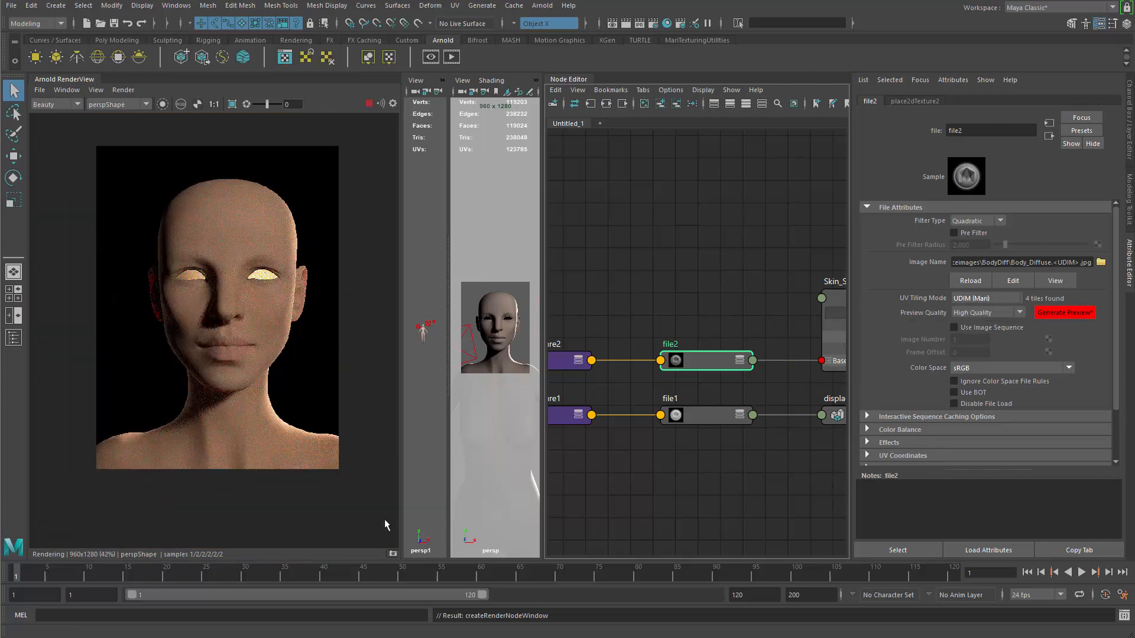
scroll(263, 208, "up", 5)
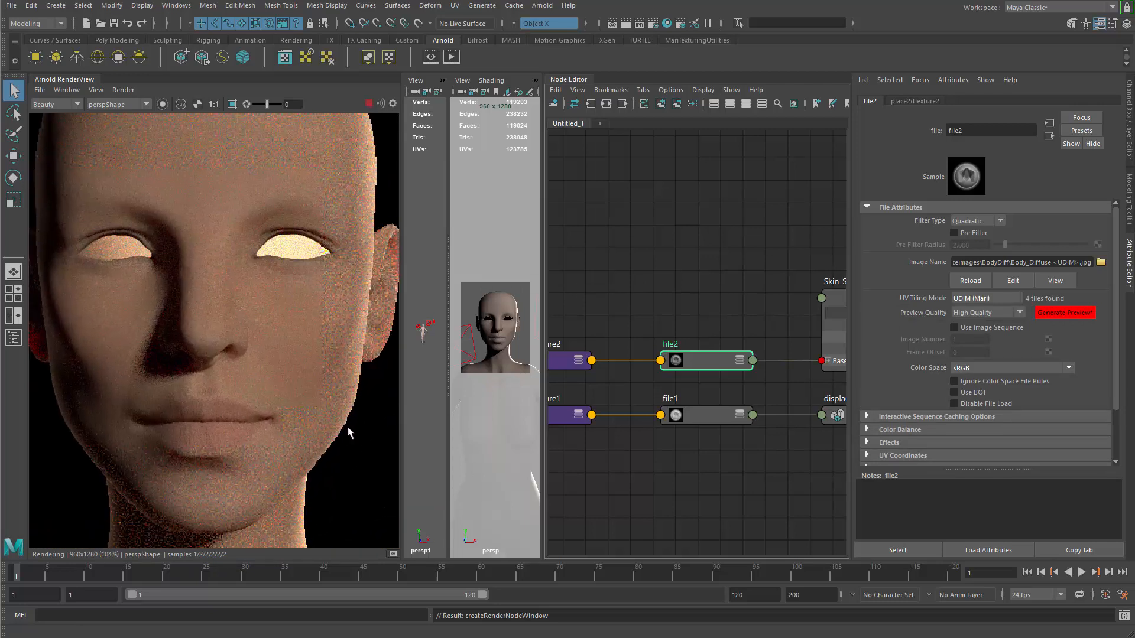
scroll(245, 305, "up", 1)
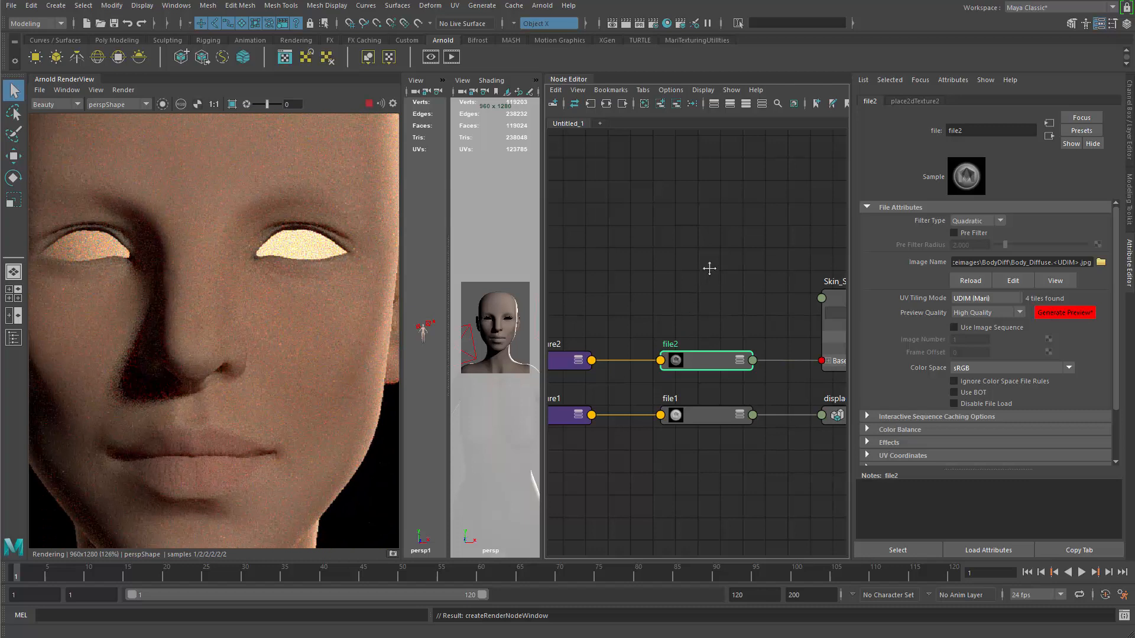
- Move file2 clear of the lower nodes and connect its output colour to the SubSurface Color of Skin_Shad
middle_click_drag(709, 269, 741, 247, "alt")
left_click_drag(708, 361, 675, 240)
middle_click_drag(711, 329, 696, 363, "alt")
right_click_drag(696, 363, 614, 325, "alt")
left_click(760, 319)
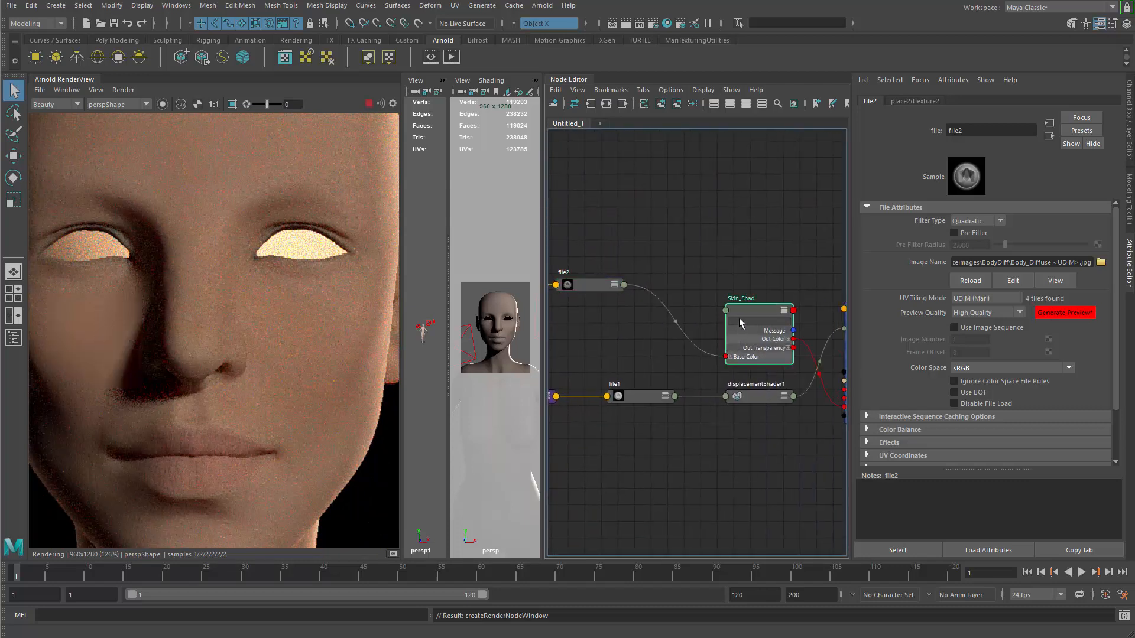
left_click_drag(1119, 325, 1130, 409)
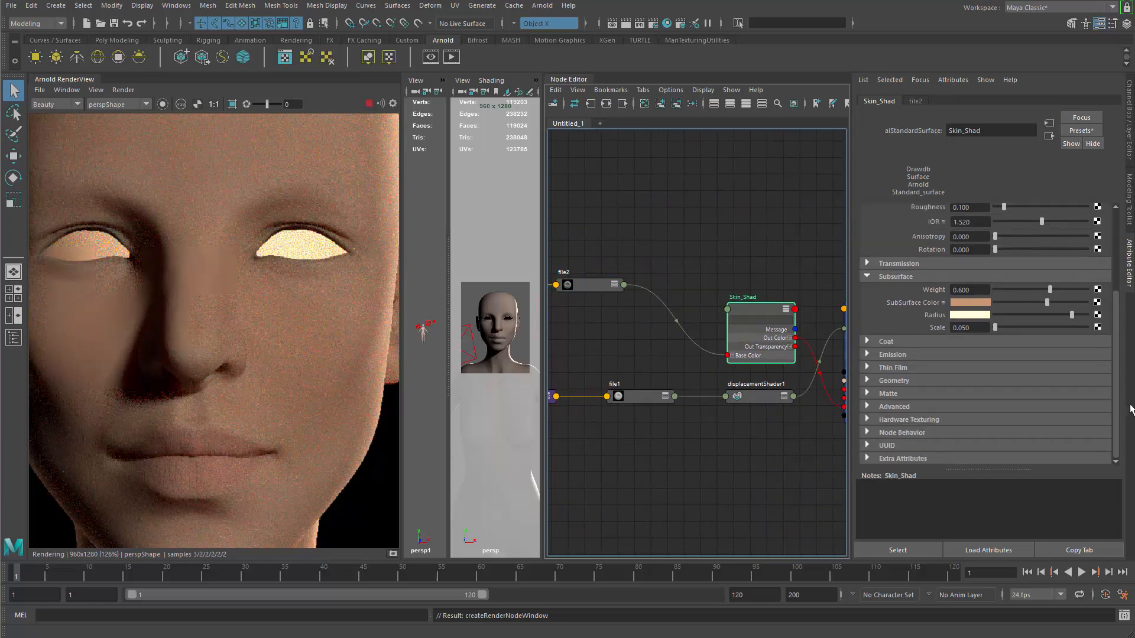
left_click(887, 290)
middle_click_drag(904, 307, 905, 303)
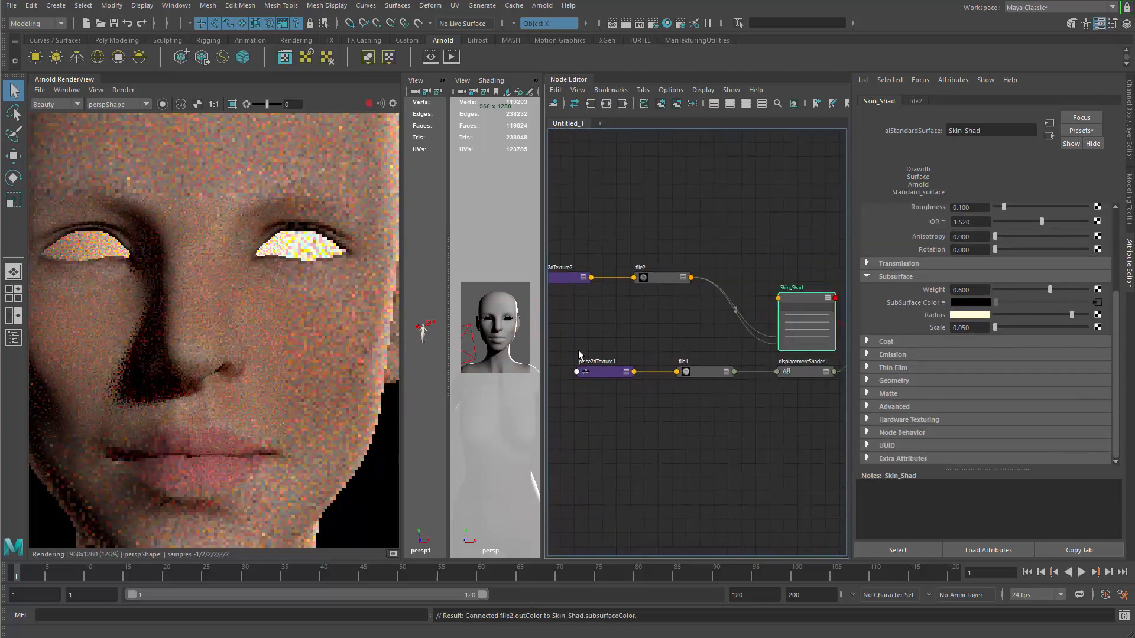
- Move the displacement nodes place2dTexture1, file1 and displacementShader1 further below Skin_Shad in the node graph
left_click_drag(709, 430, 720, 479)
left_click_drag(804, 373, 805, 376)
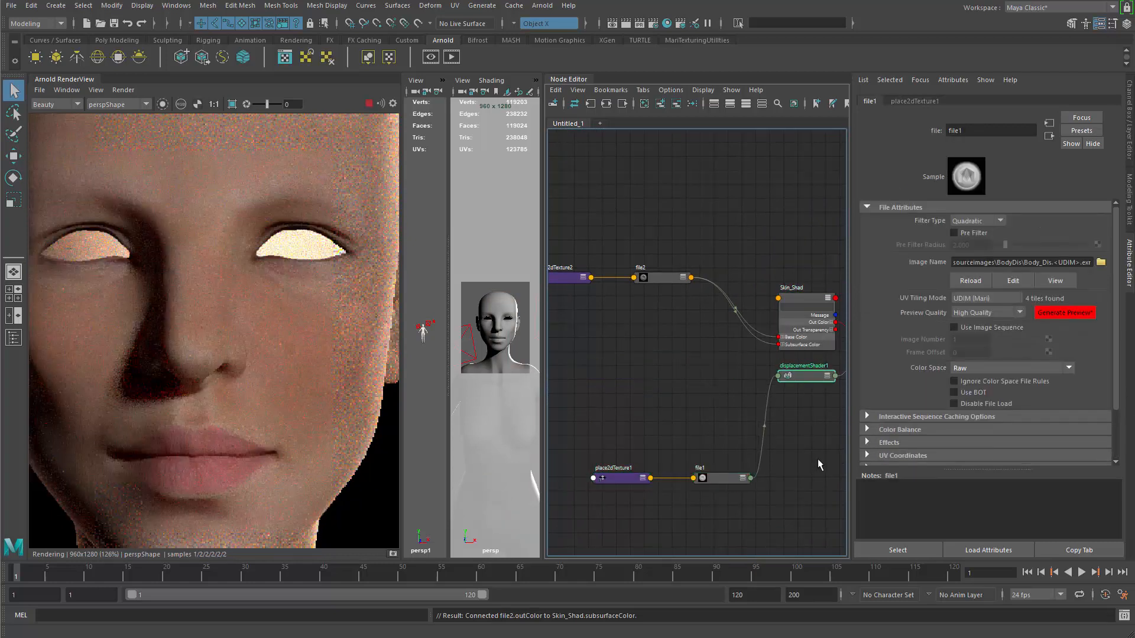
left_click_drag(817, 458, 818, 455)
- Examine the textured skin in the render up close around the forehead, eyes, nose, cheeks and lips
scroll(268, 355, "down", 1)
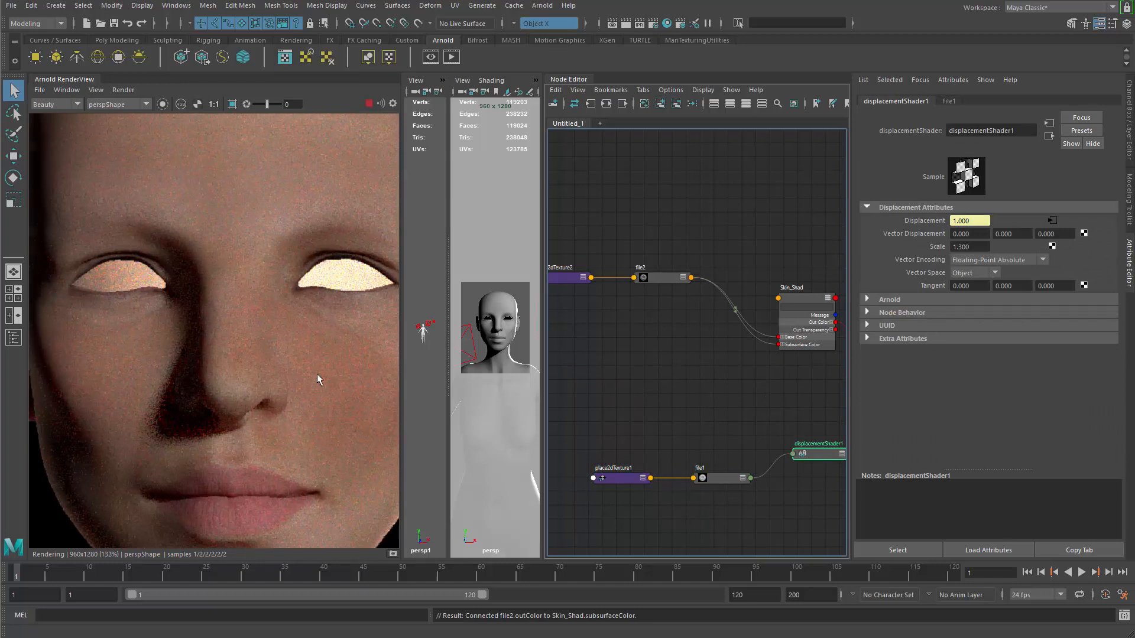
scroll(321, 377, "down", 1)
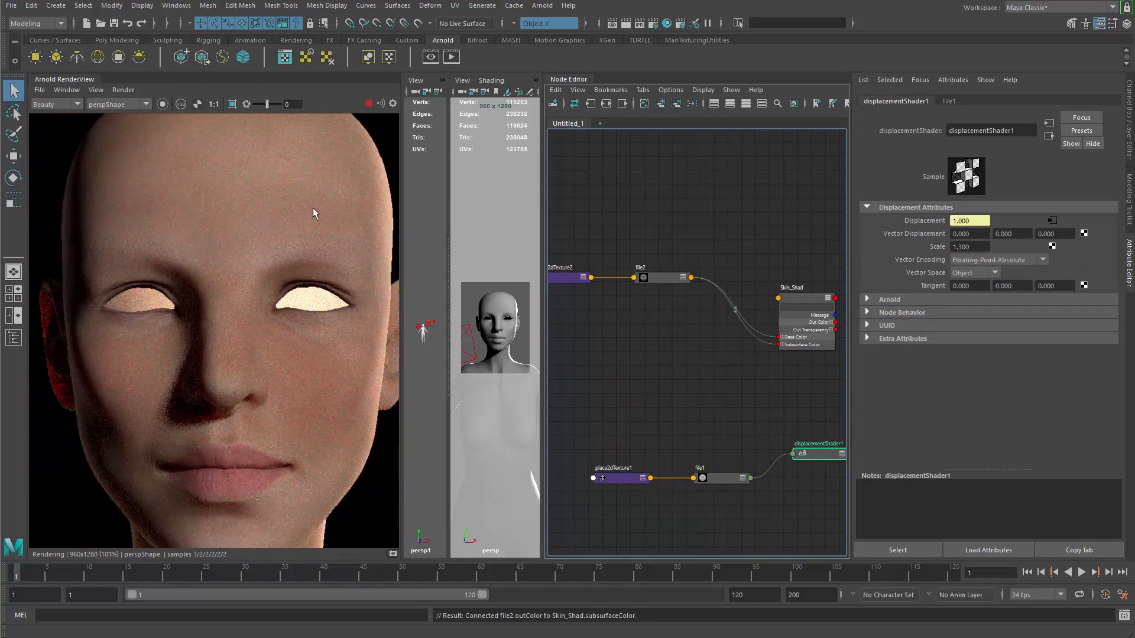
scroll(233, 337, "up", 3)
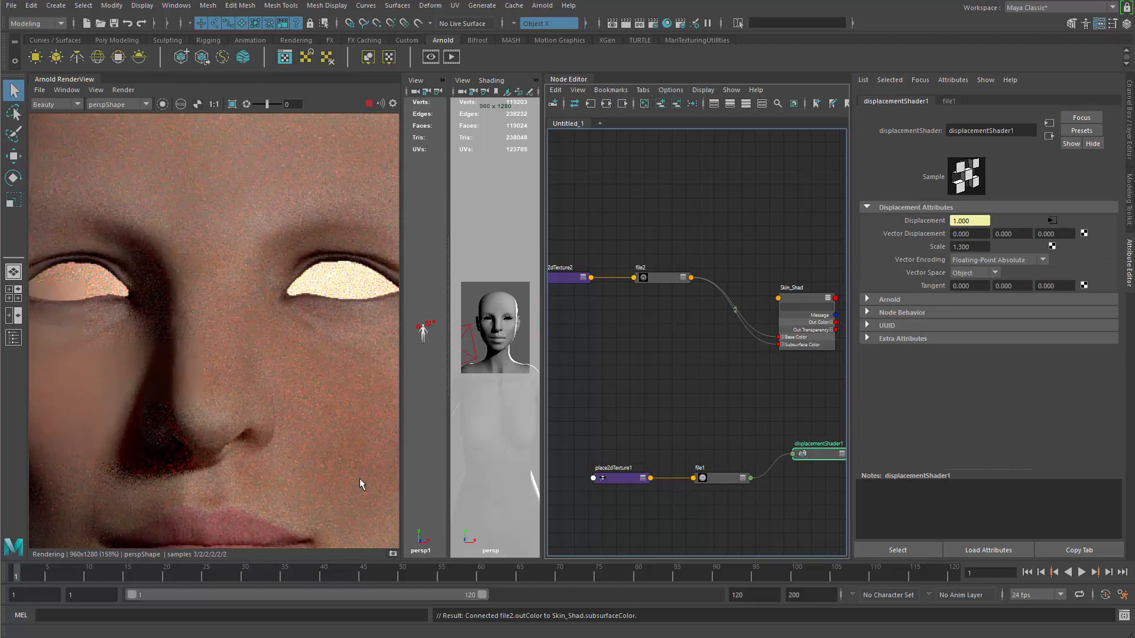
scroll(359, 480, "up", 1)
left_click(802, 303)
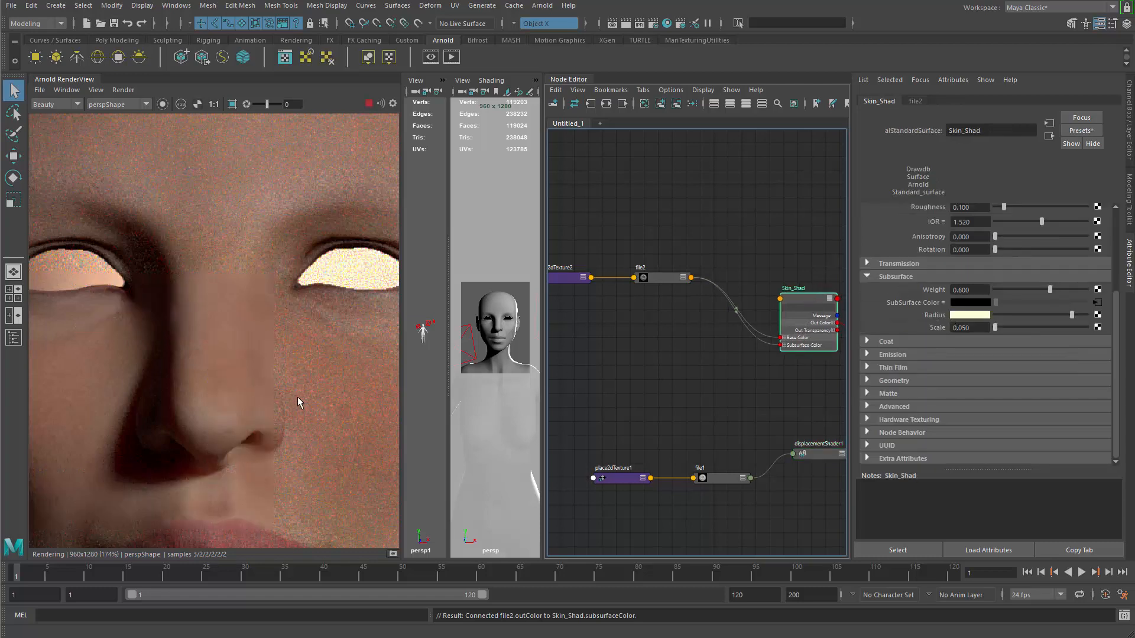
middle_click_drag(182, 375, 265, 378)
middle_click_drag(314, 299, 303, 364)
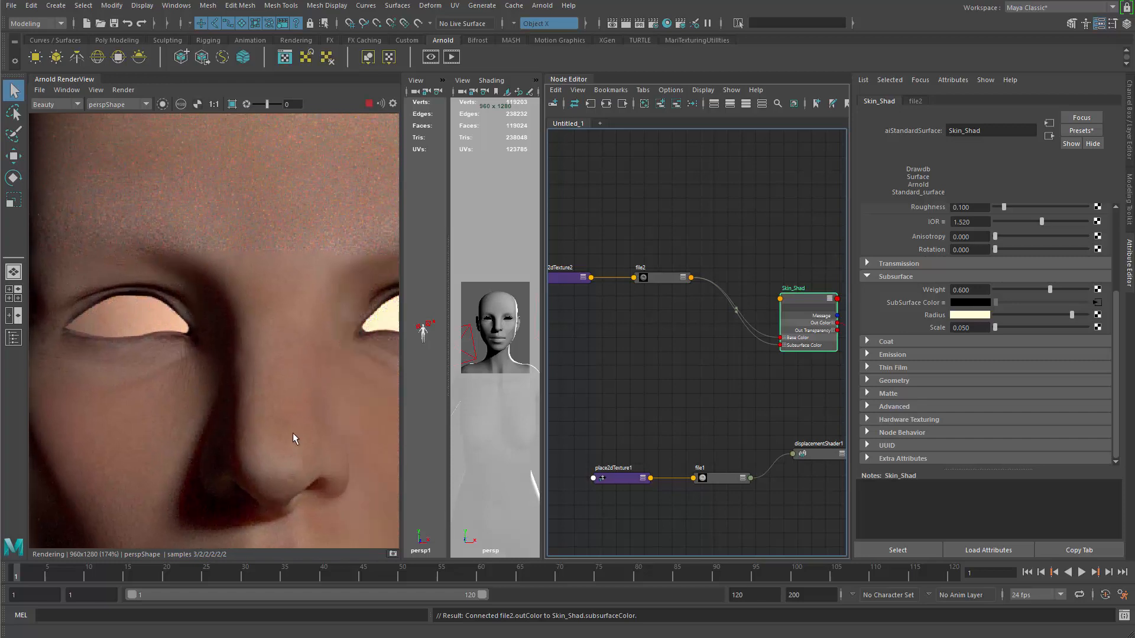
middle_click_drag(254, 472, 350, 353)
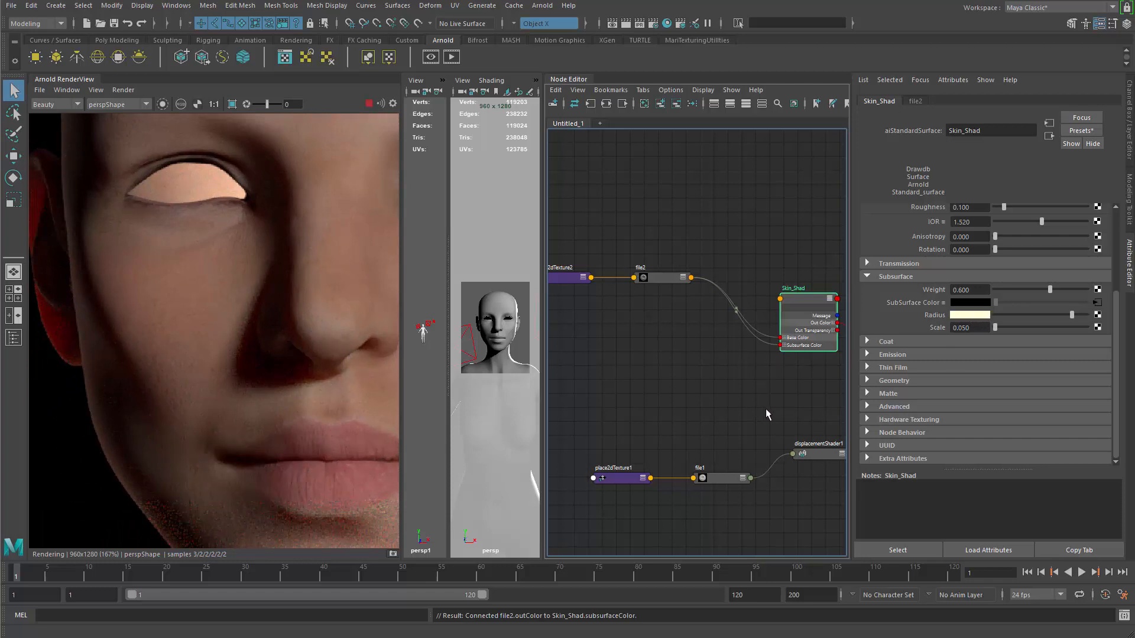
scroll(263, 255, "down", 3)
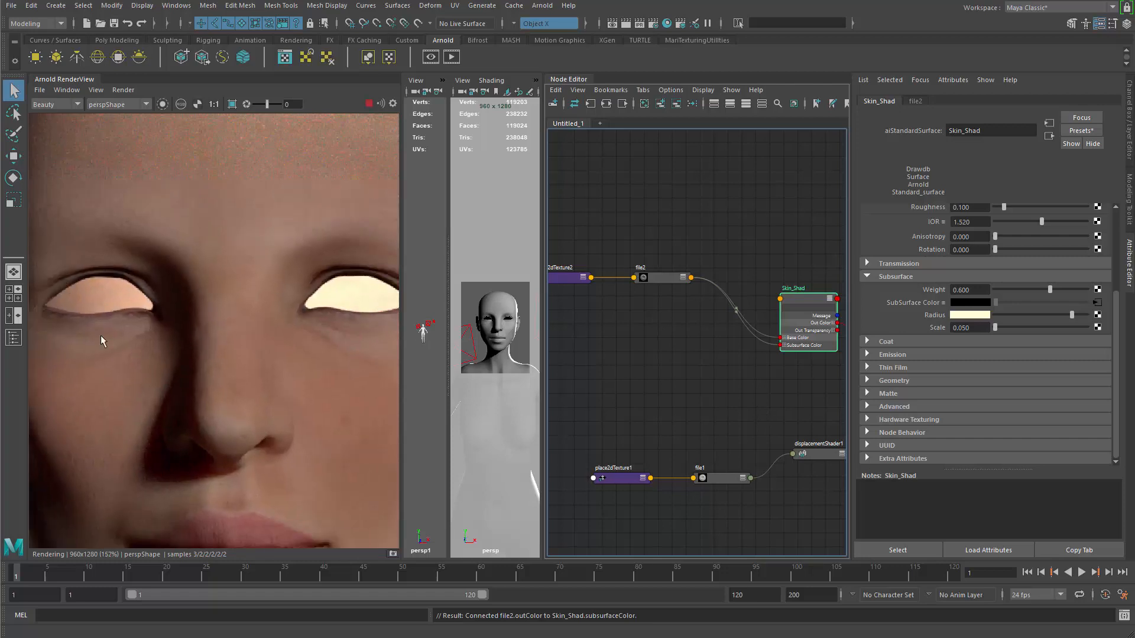
middle_click_drag(281, 396, 294, 315)
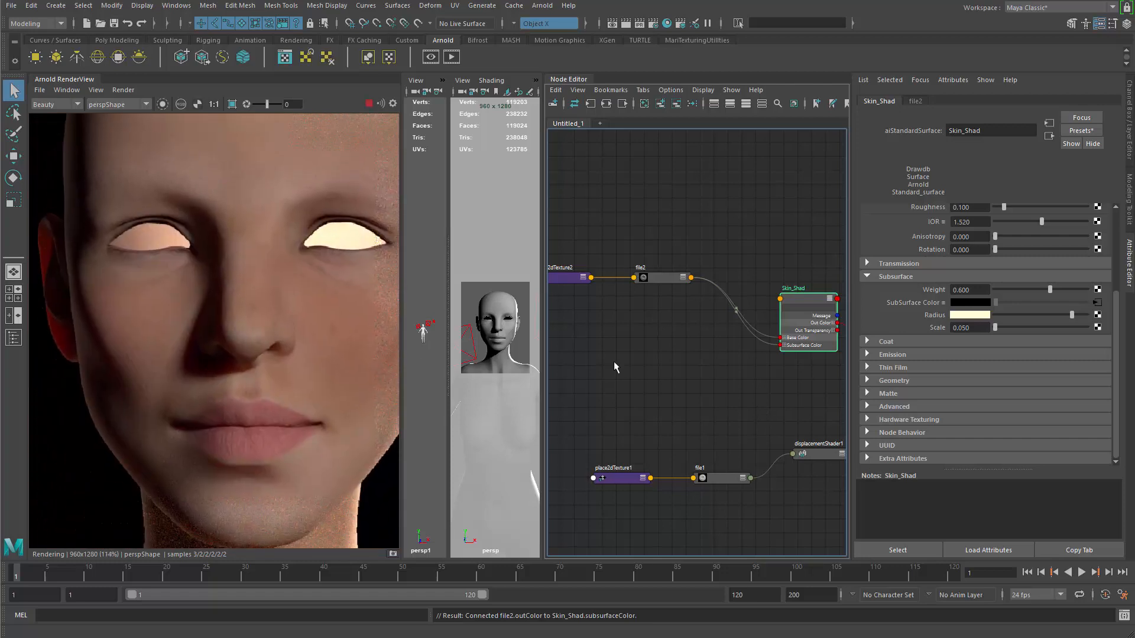
- Reposition the file2 node lower in the node graph, below the level of place2dTexture2
middle_click_drag(672, 350, 677, 339, "alt")
right_click_drag(676, 340, 759, 394, "alt")
middle_click_drag(759, 395, 690, 364, "alt")
right_click_drag(690, 363, 707, 358, "alt")
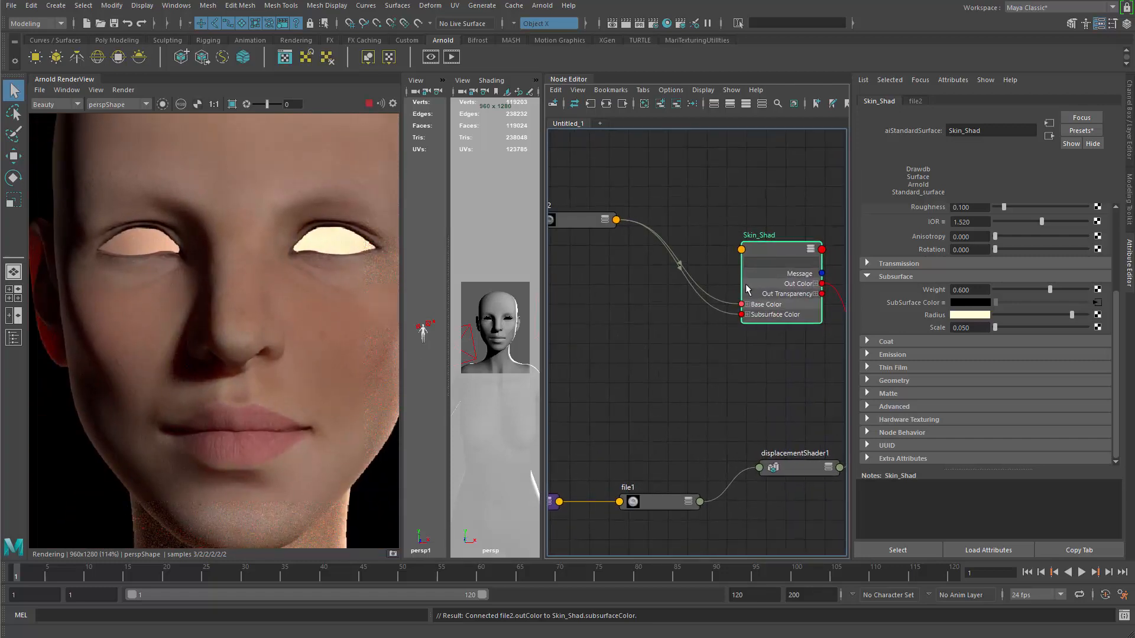
middle_click_drag(678, 261, 756, 258, "alt")
left_click_drag(642, 221, 632, 268)
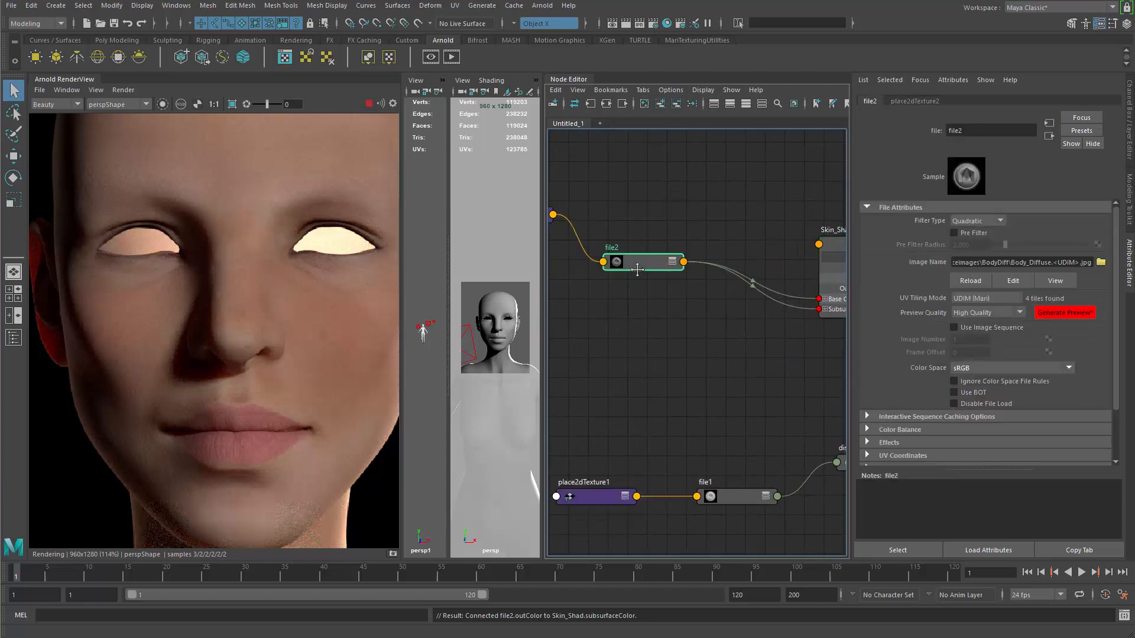
middle_click_drag(632, 270, 707, 269, "alt")
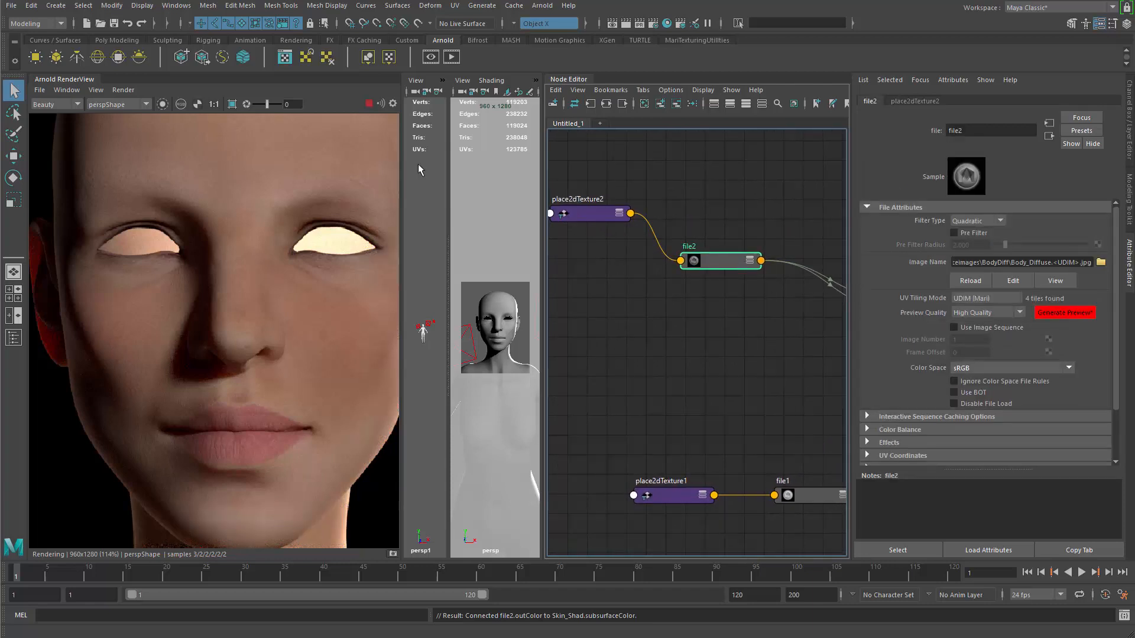
middle_click_drag(657, 347, 596, 342, "alt")
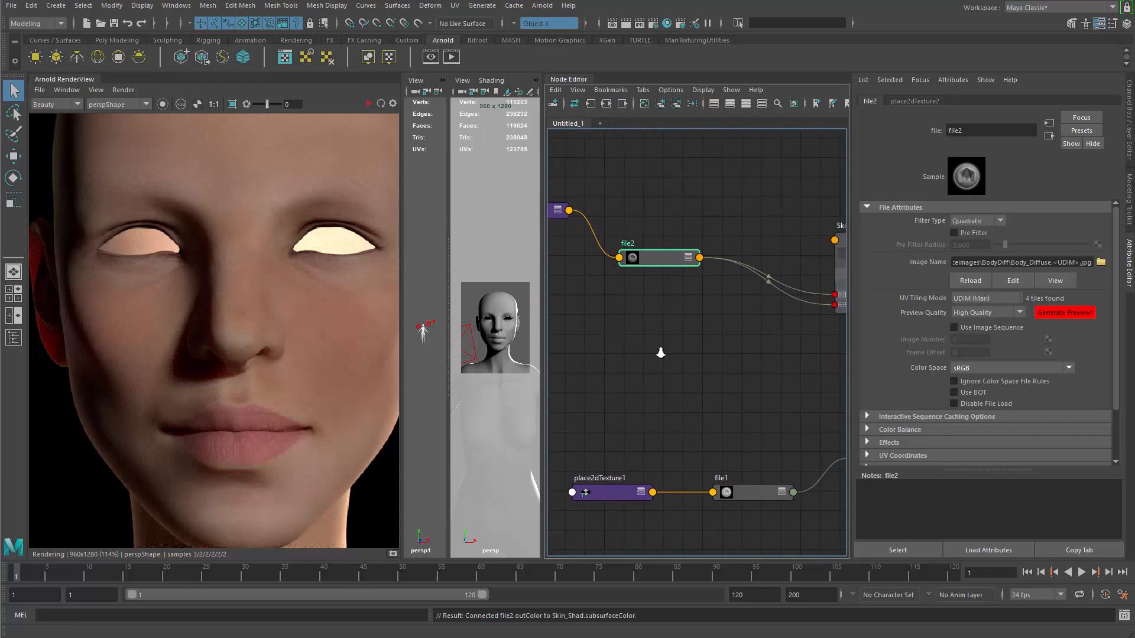
right_click_drag(661, 352, 732, 375, "alt")
left_click_drag(675, 253, 682, 304)
- Inspect the RGB values of the subsurface Radius colour on Skin_Shad and close the colour editor
middle_click_drag(820, 369, 616, 395, "alt")
right_click_drag(617, 395, 734, 364, "alt")
left_click(717, 274)
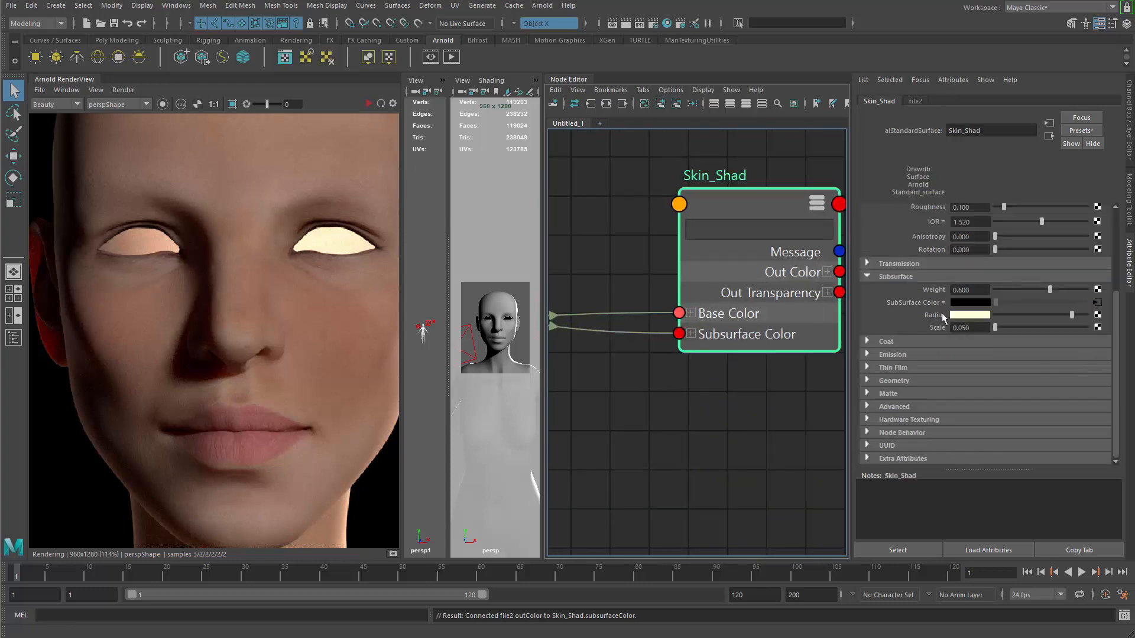
left_click(982, 318)
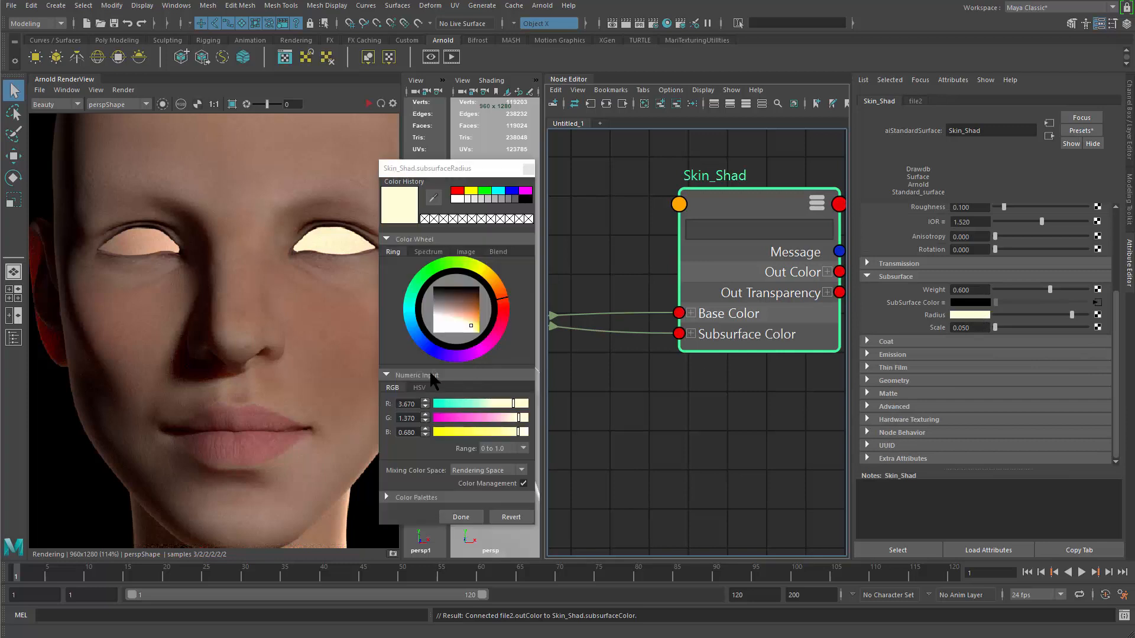
left_click(393, 388)
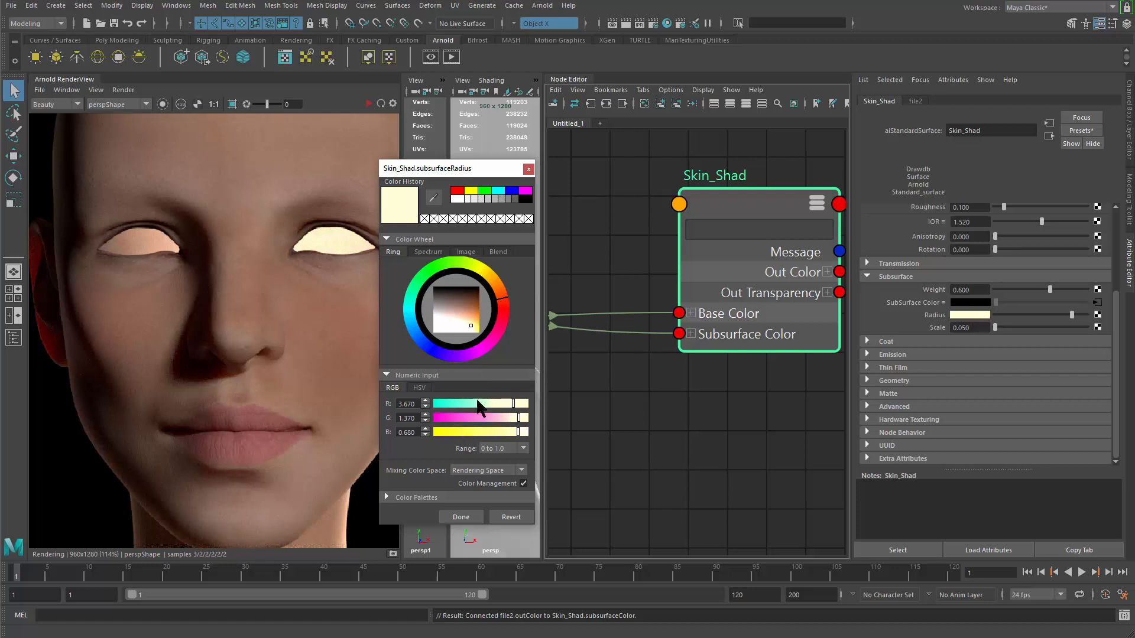
left_click_drag(476, 168, 485, 215)
left_click(537, 217)
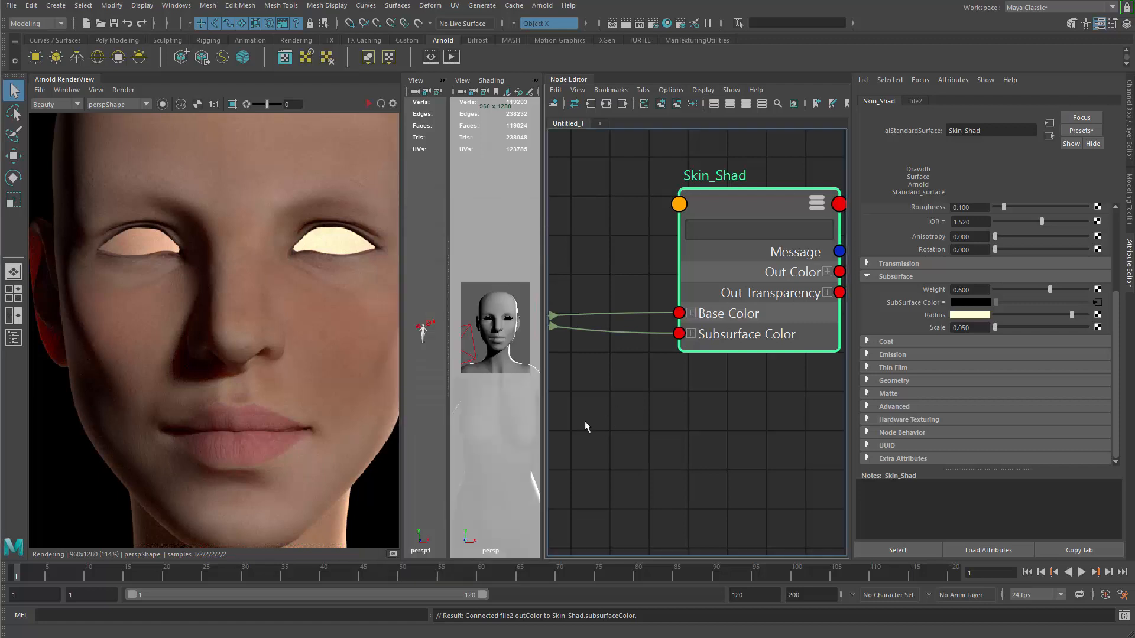
- Show the full attribute list on the file2 node and expand Out Color into its R, G and B channels
middle_click_drag(584, 421, 746, 380, "alt")
scroll(728, 399, "down", 3)
left_click_drag(641, 325, 631, 274)
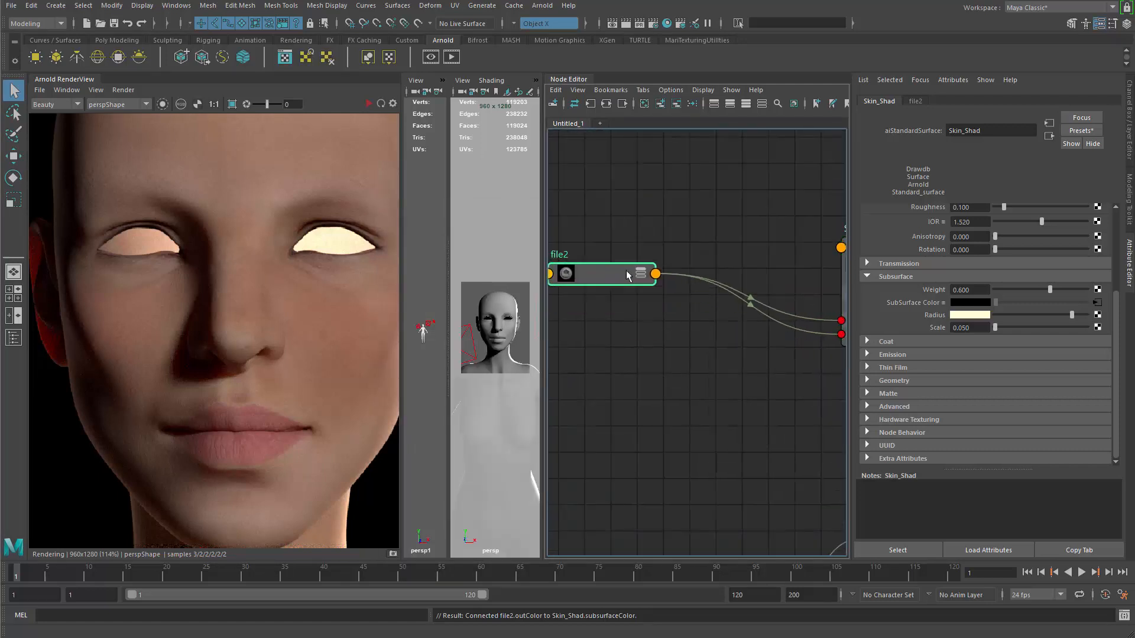
key("3")
left_click_drag(658, 333, 718, 388)
left_click(649, 333)
left_click(694, 371)
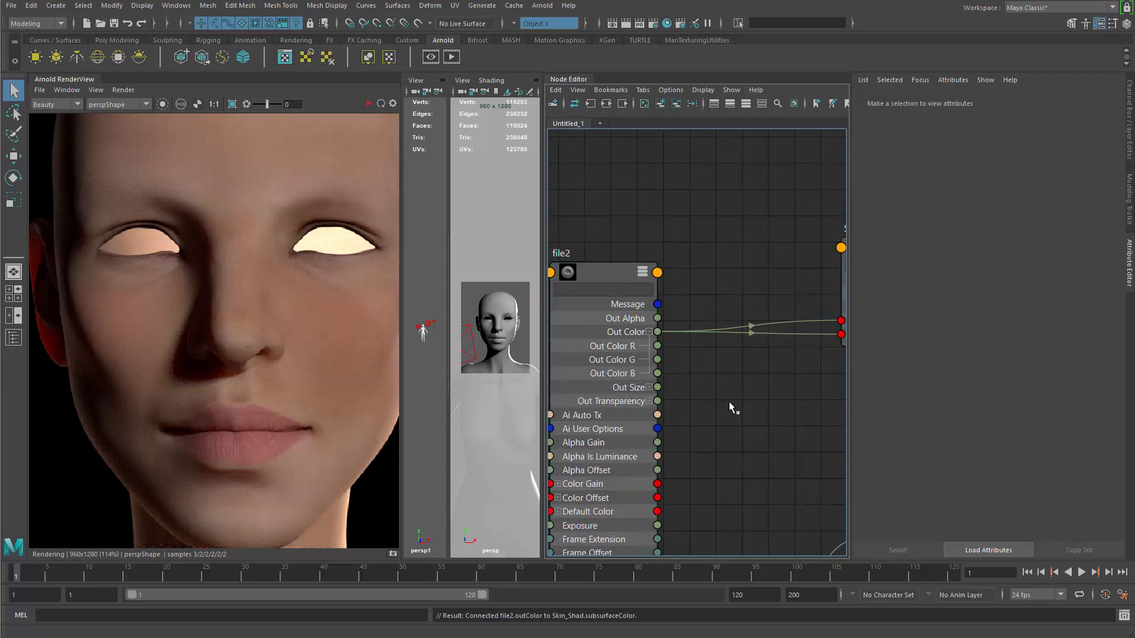
- Create a remapColor node beside file2 and connect file2's output colour to its Color input
key("Tab")
type("remap")
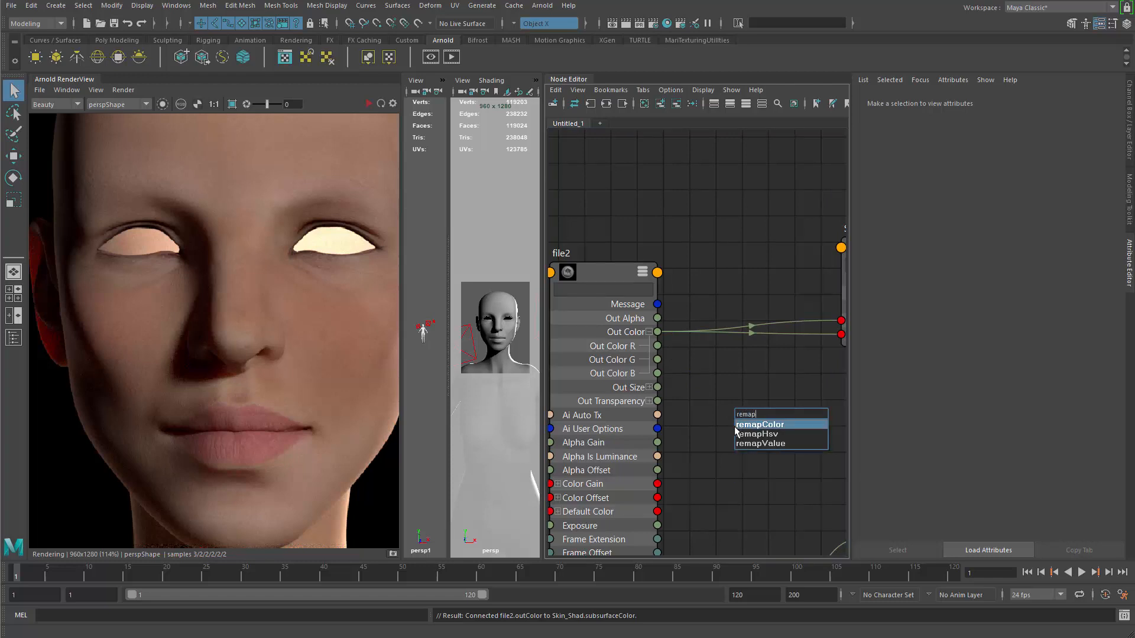
left_click(751, 425)
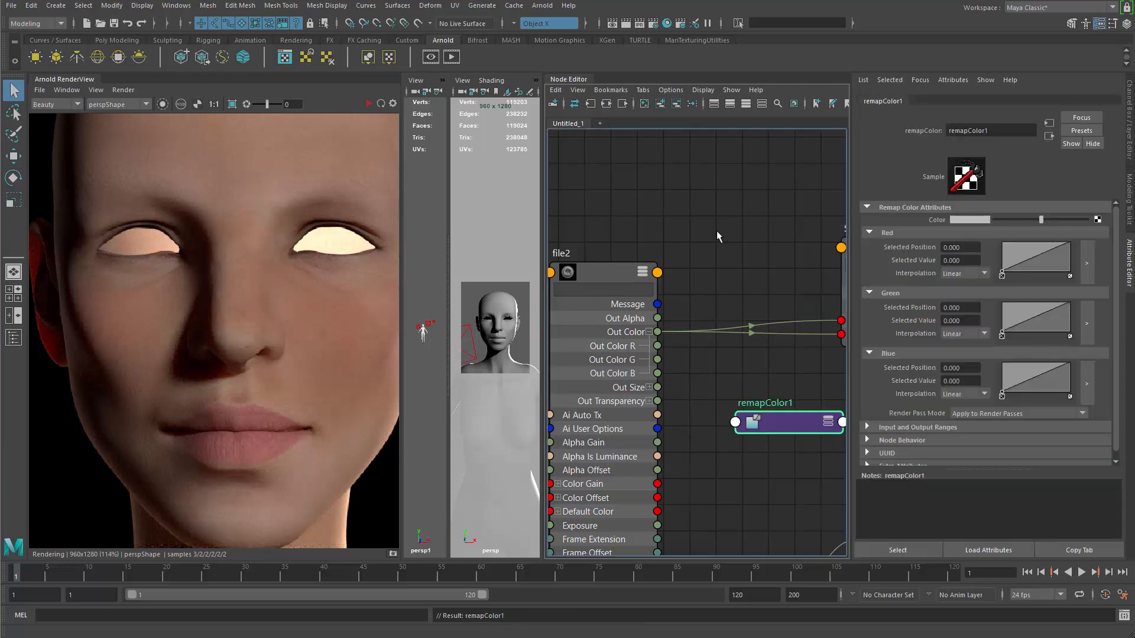
middle_click_drag(619, 270, 933, 222)
- Connect remapColor1's output to the subsurface Radius of Skin_Shad and place the collapsed node between file2 and the shader
middle_click_drag(789, 368, 714, 338, "alt")
left_click(792, 273)
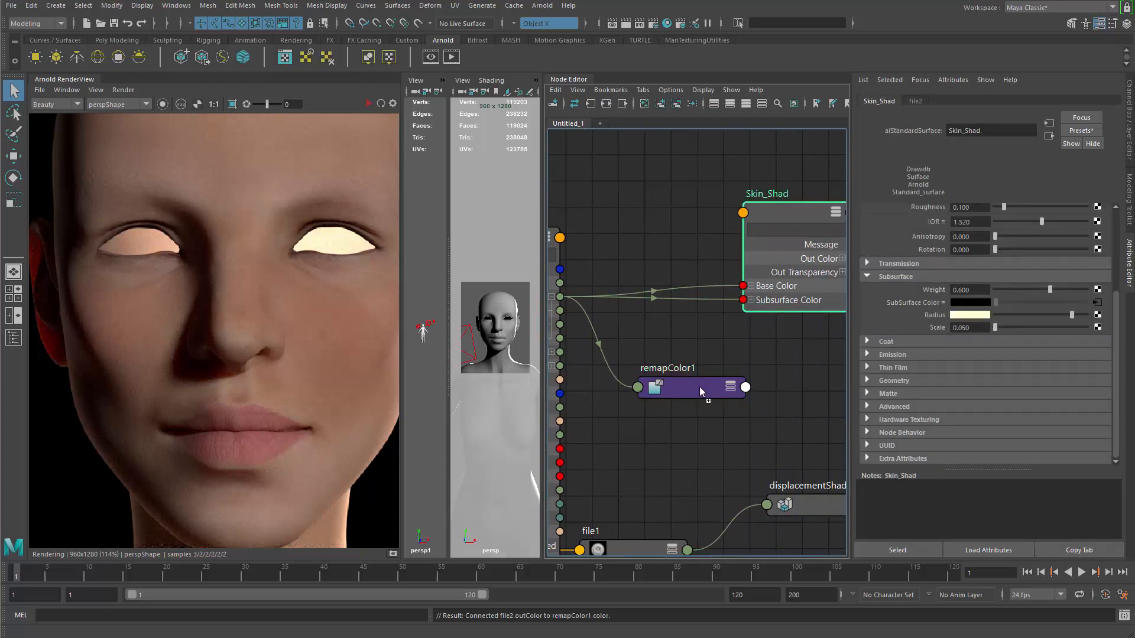
middle_click_drag(700, 387, 933, 315)
left_click_drag(707, 388, 683, 371)
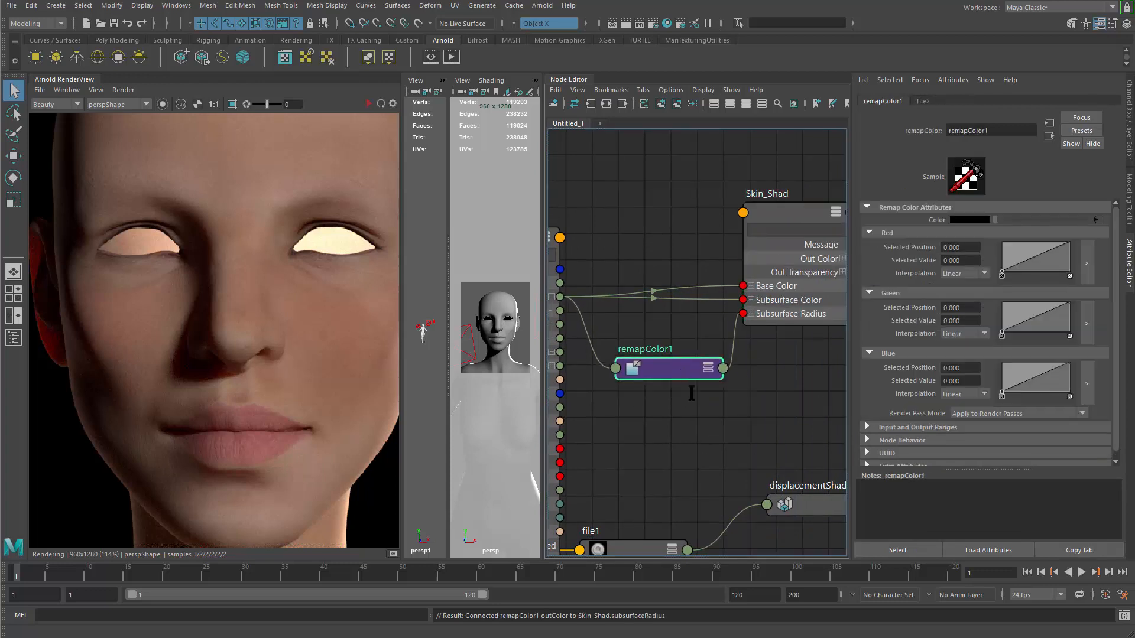
key("3")
left_click_drag(680, 436, 668, 417)
key("1")
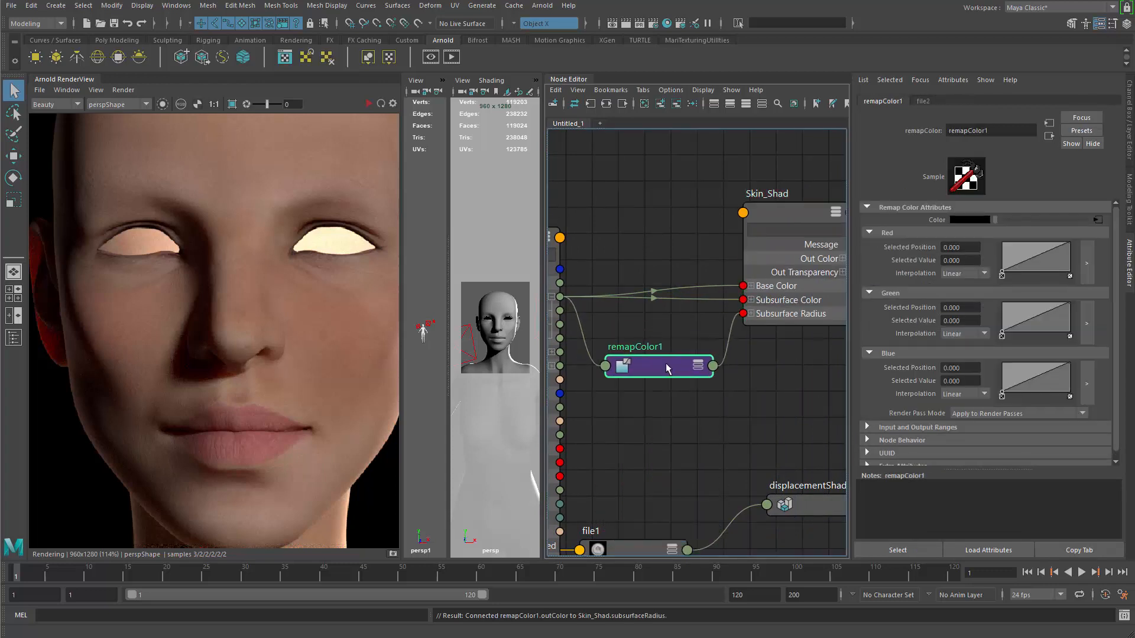
middle_click_drag(662, 435, 697, 421, "alt")
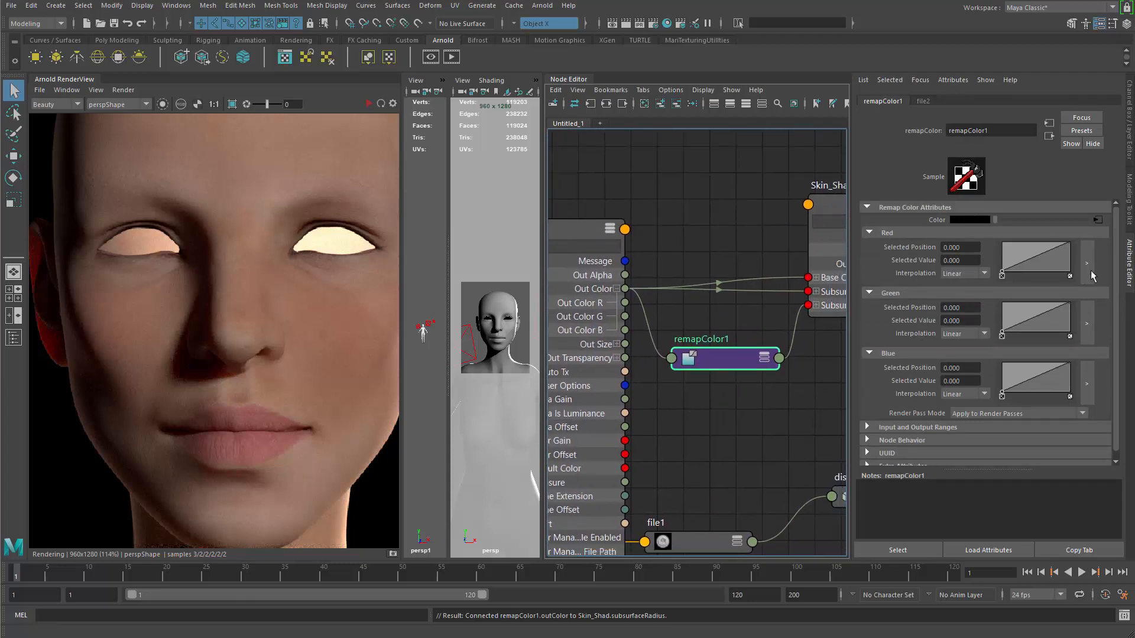
- Set the end points of remapColor1's curves to 1.000 for red, 0.380 for green and 0.360 for blue
left_click_drag(1071, 244, 1070, 259)
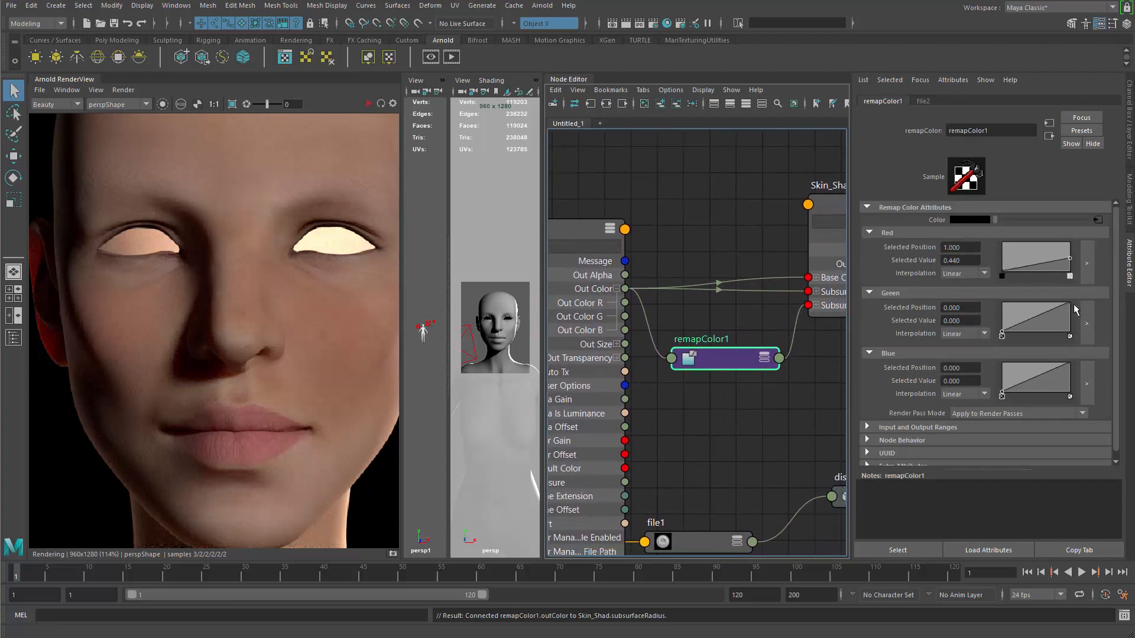
left_click_drag(1071, 303, 1070, 321)
left_click_drag(1069, 364, 1071, 381)
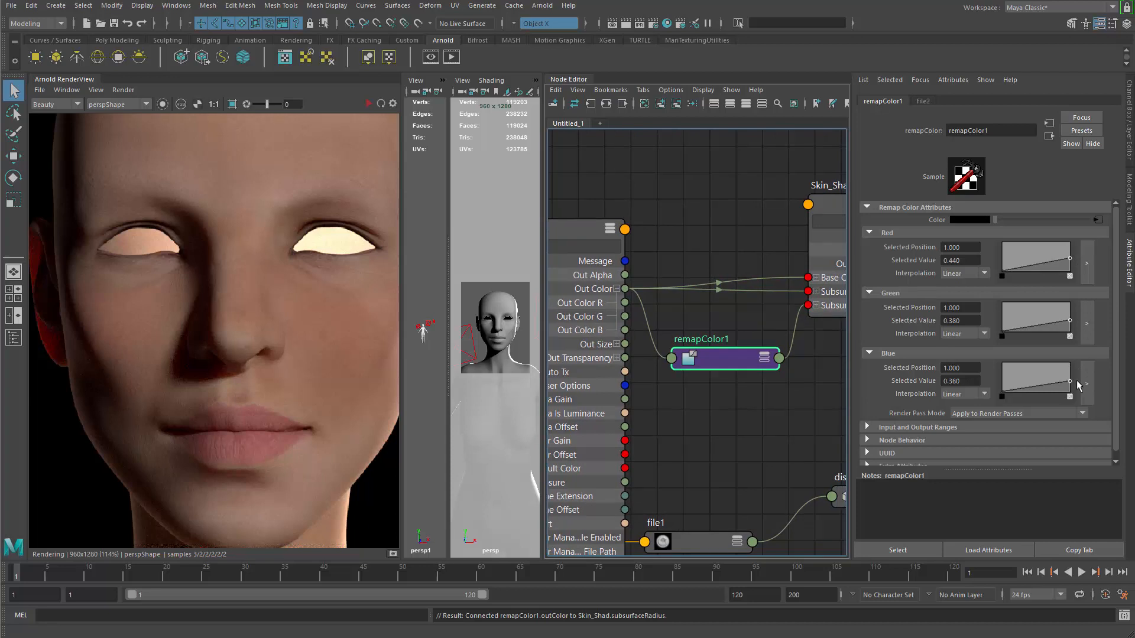
left_click_drag(1071, 258, 1070, 242)
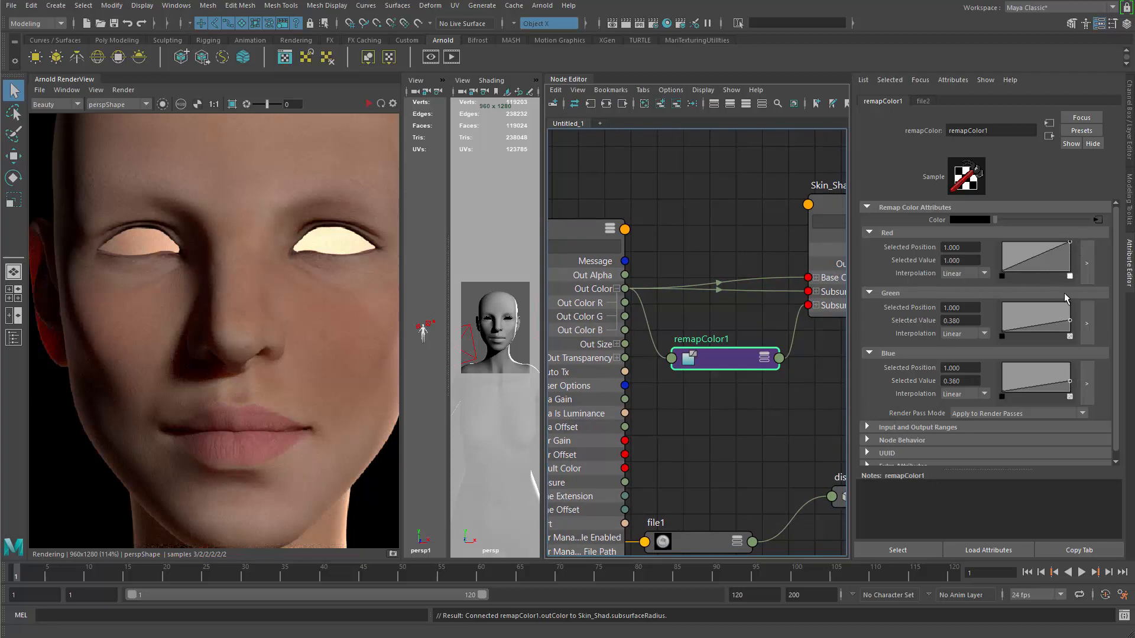
- On remapColor1, add a red curve point at position 0.600, value 0.760, and set the curve end values to 0.500 for green and 0.240 for blue
left_click(1043, 251)
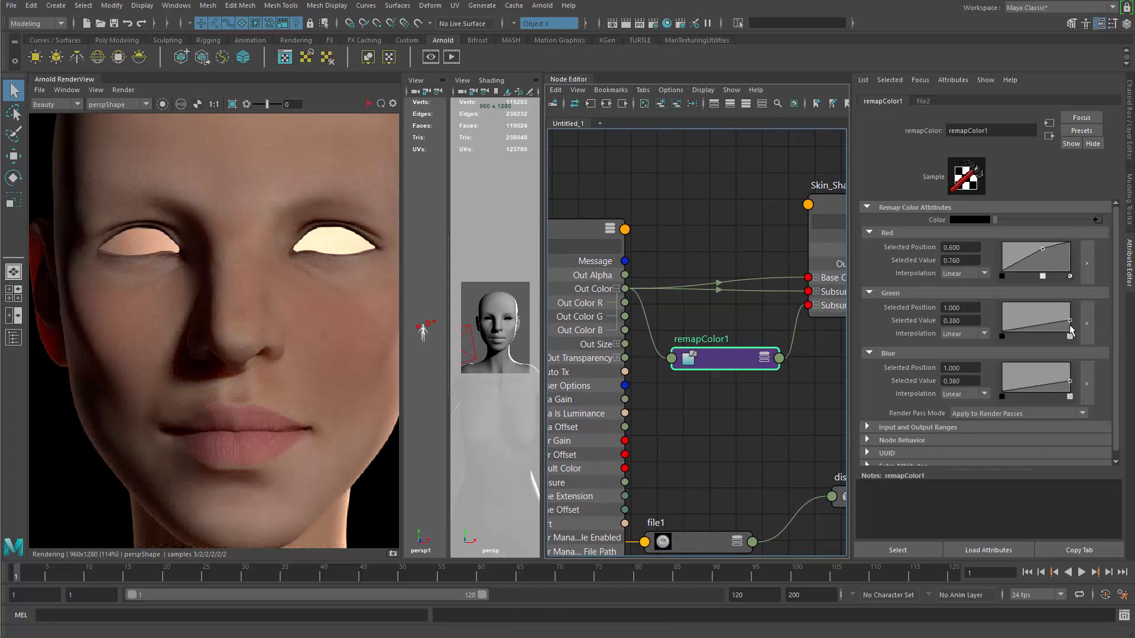
left_click_drag(1070, 322, 1070, 315)
left_click_drag(1071, 382, 1071, 385)
left_click_drag(1070, 315, 1070, 317)
middle_click_drag(326, 336, 326, 359, "alt")
right_click_drag(296, 349, 77, 313, "alt")
middle_click_drag(225, 362, 155, 363, "alt")
- Select the Skin_Shad node, start the live Arnold render and inspect the shading around the nose
right_click_drag(797, 367, 694, 362, "alt")
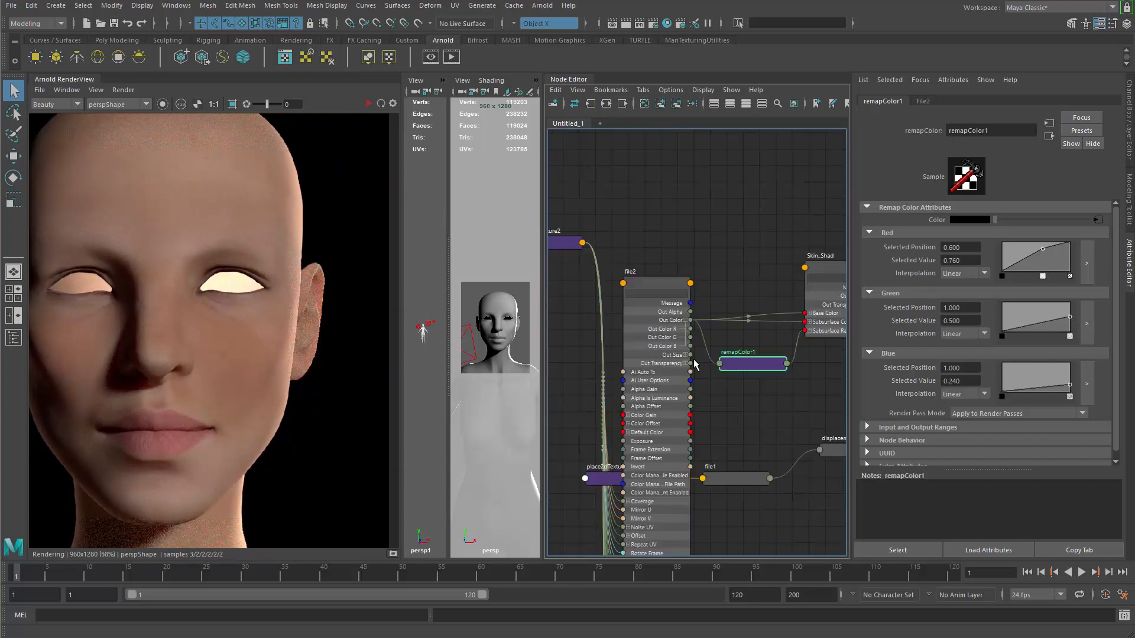
middle_click_drag(800, 359, 734, 384, "alt")
right_click_drag(734, 384, 795, 429, "alt")
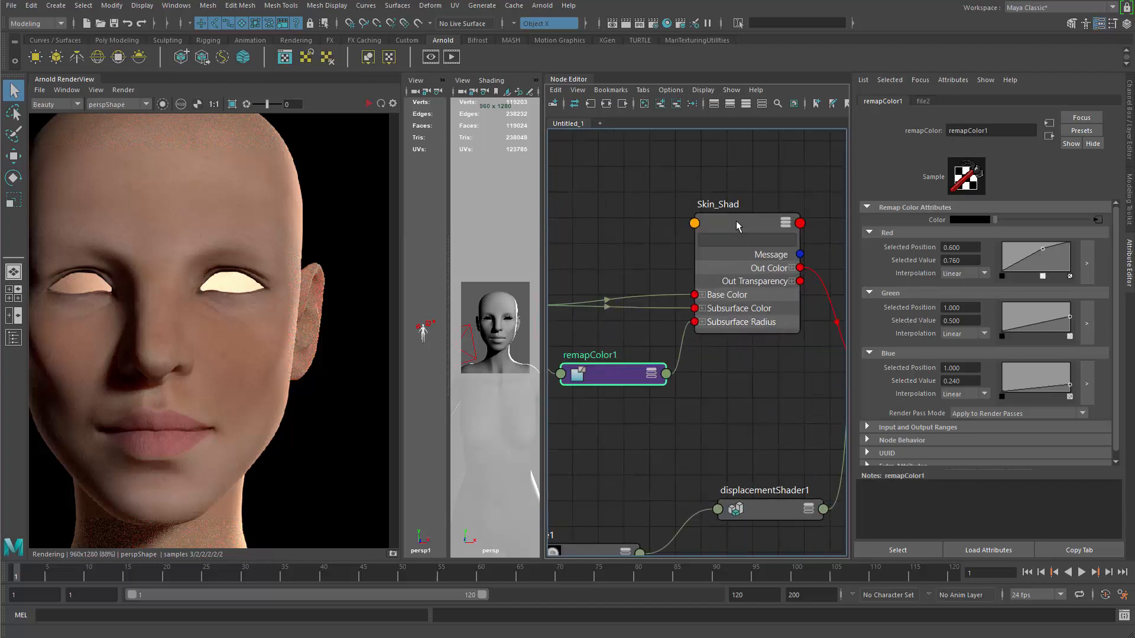
left_click_drag(735, 221, 736, 219)
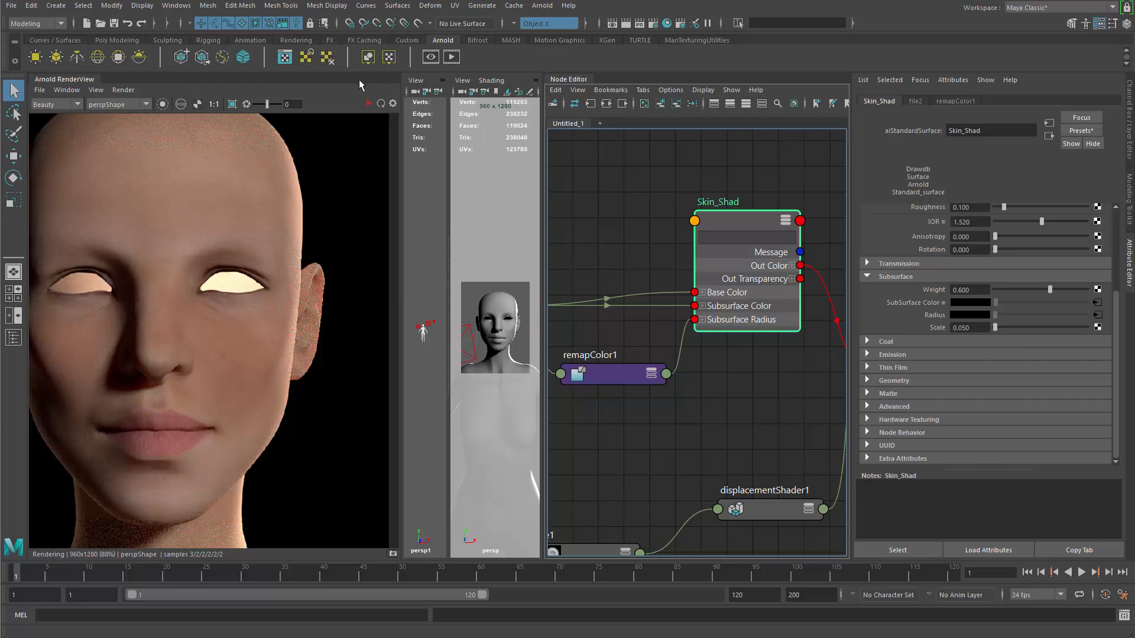
left_click(367, 105)
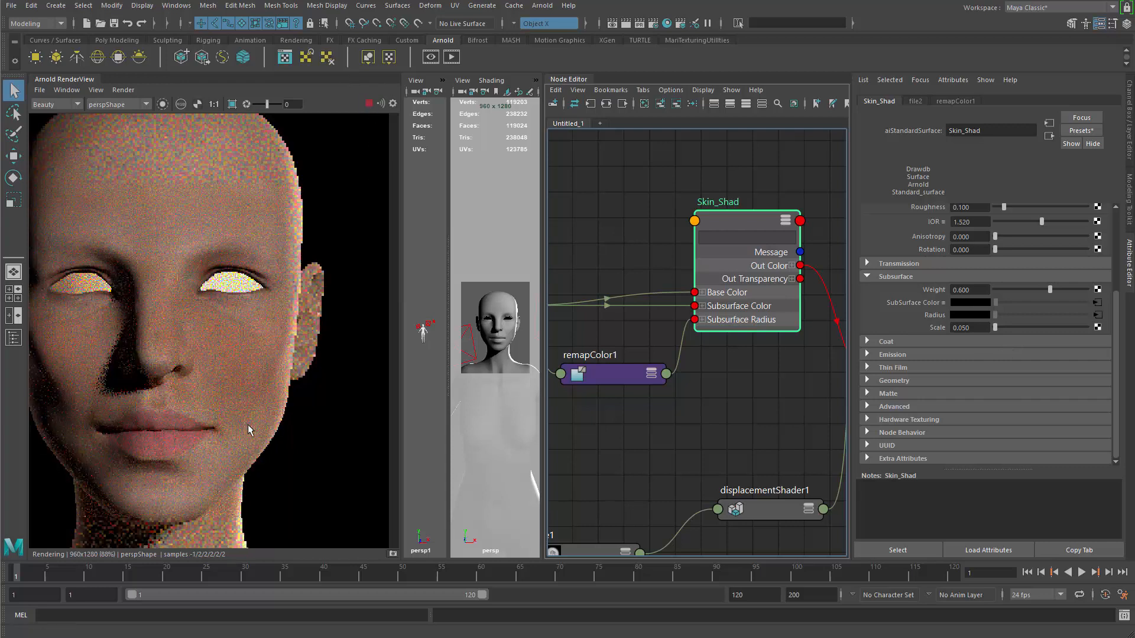
left_click_drag(162, 403, 225, 375, "alt")
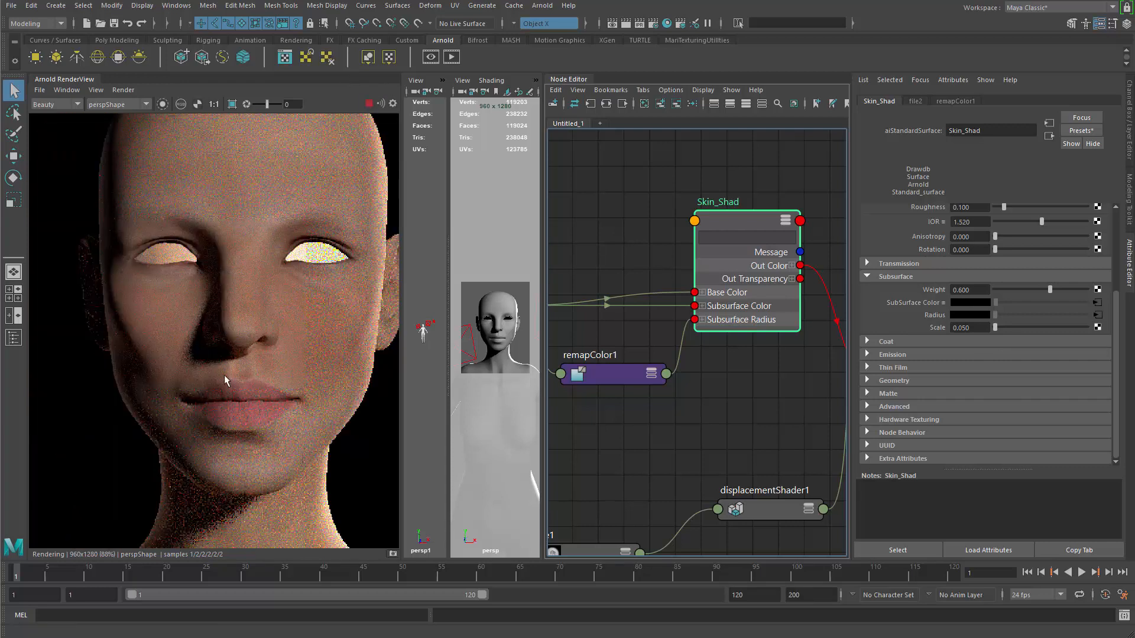
scroll(247, 395, "up", 3)
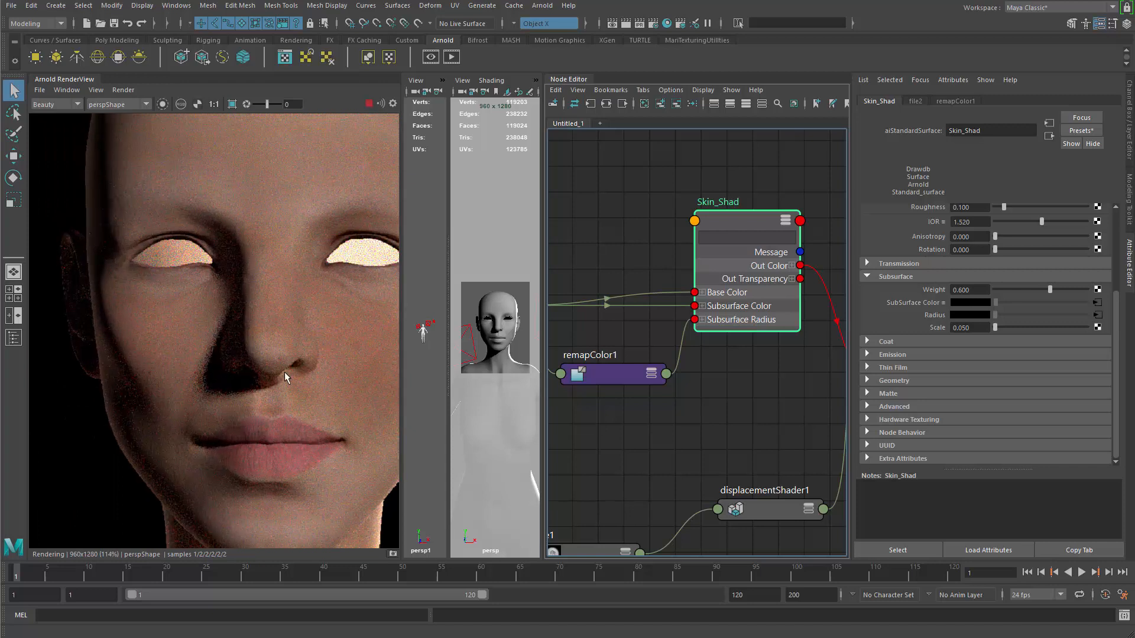
scroll(264, 387, "up", 3)
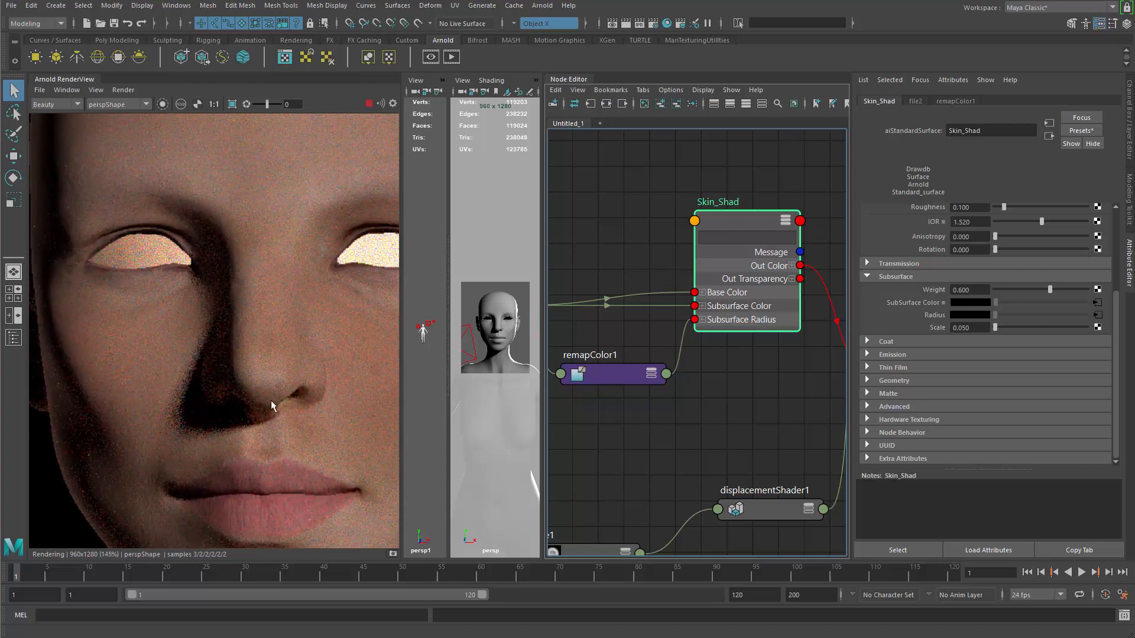
scroll(285, 392, "down", 3)
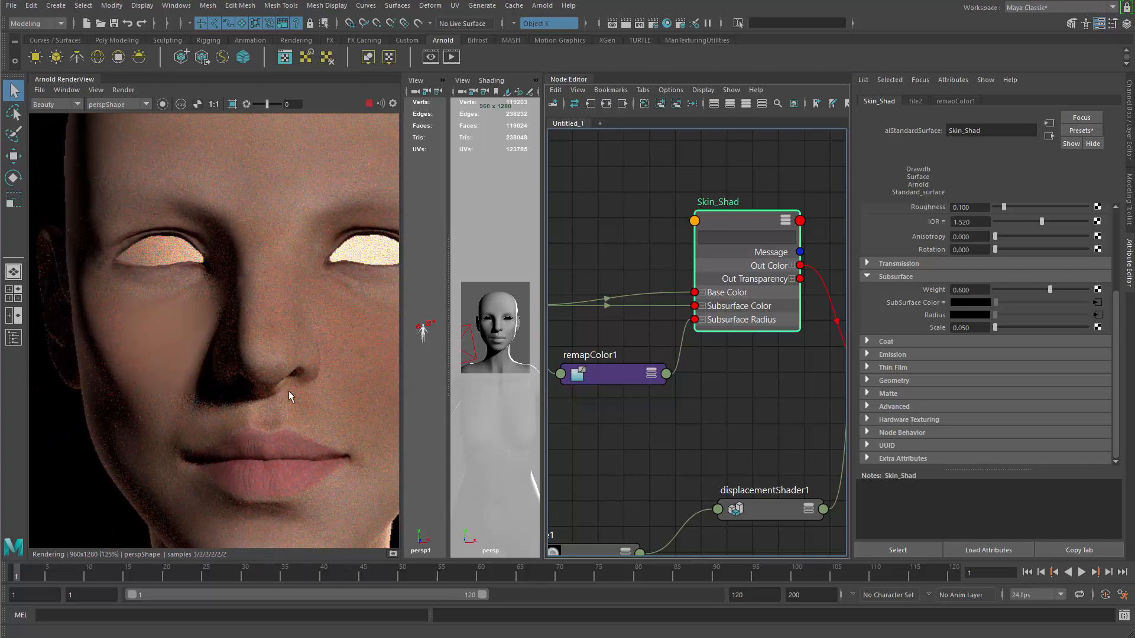
- Set the subsurface Scale of Skin_Shad to 0.100
left_click_drag(608, 378, 596, 373)
left_click(741, 242)
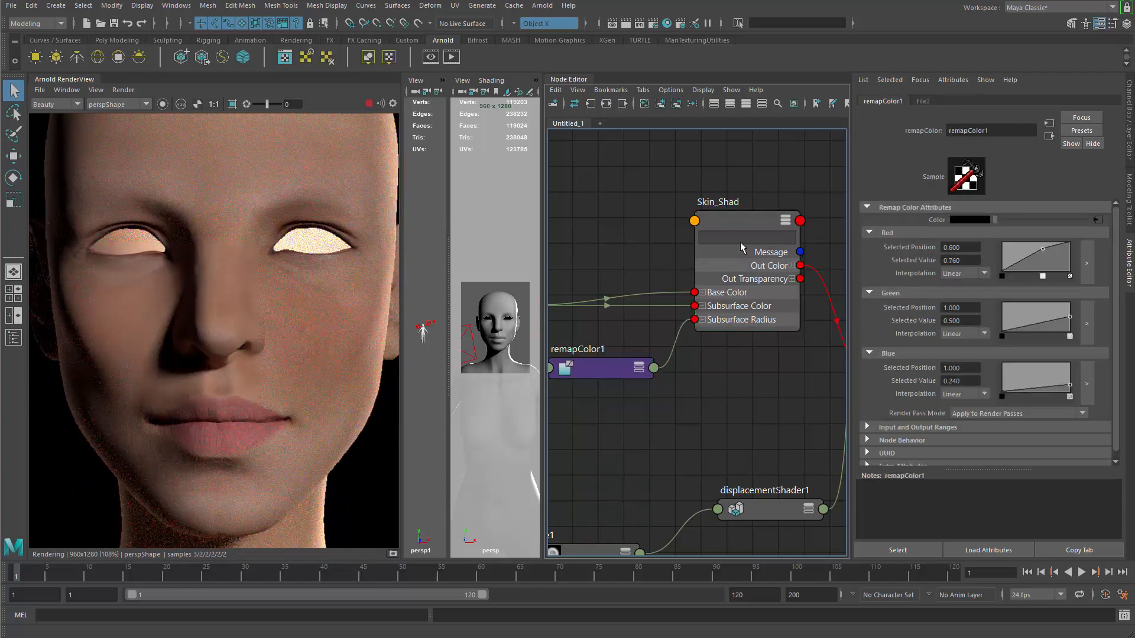
left_click(983, 550)
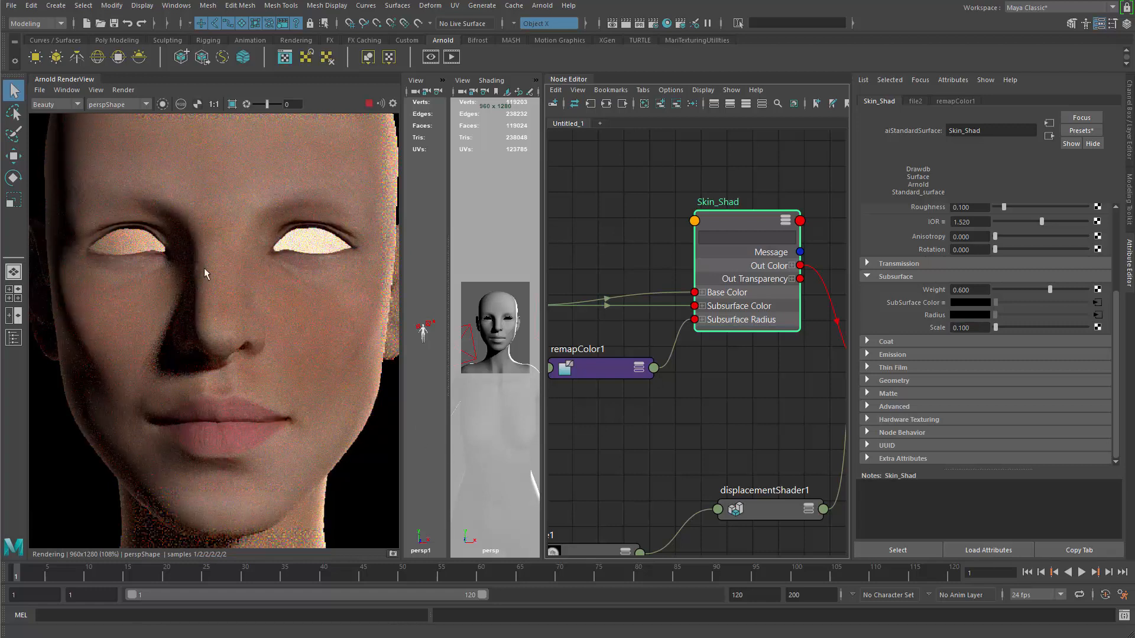
- Examine the subsurface scattering along the shadow edges of the eye socket, nose bridge and nostril in the render
middle_click_drag(214, 313, 282, 433)
scroll(283, 433, "up", 1)
middle_click_drag(251, 362, 208, 274, "alt")
right_click_drag(260, 337, 396, 445, "alt")
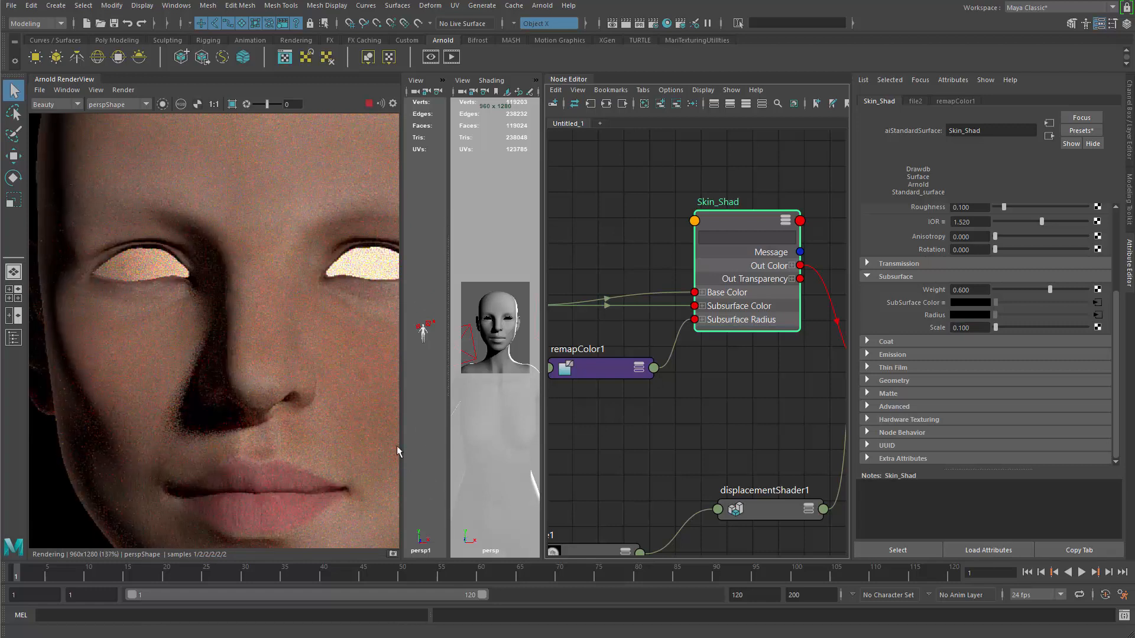
right_click_drag(236, 354, 372, 467, "alt")
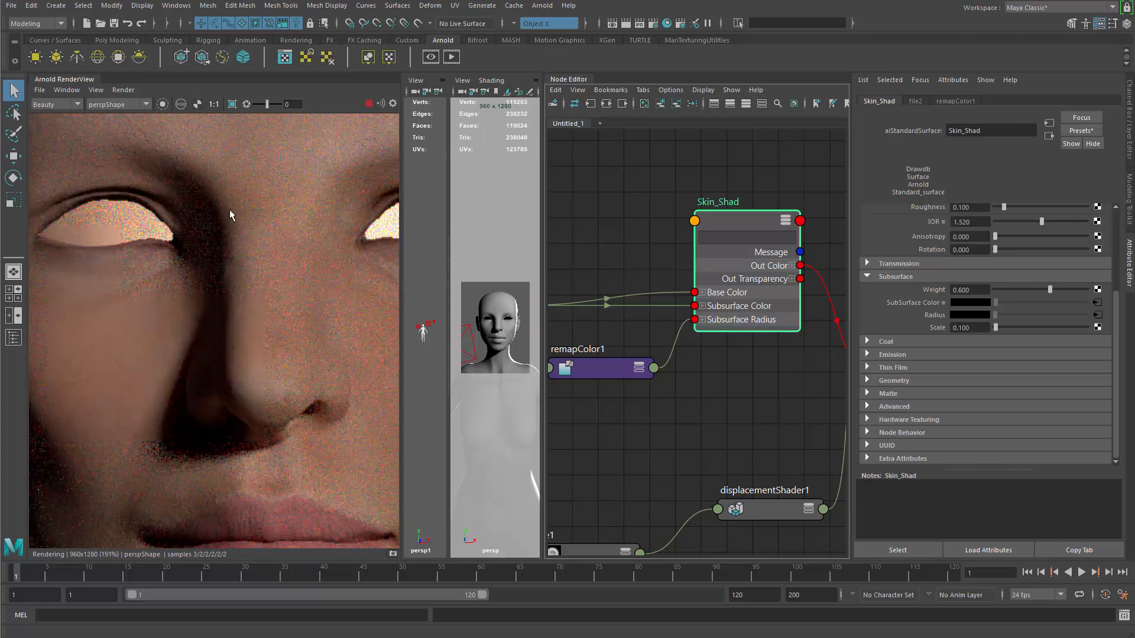
right_click_drag(281, 346, 313, 421, "alt")
middle_click_drag(272, 385, 281, 533, "alt")
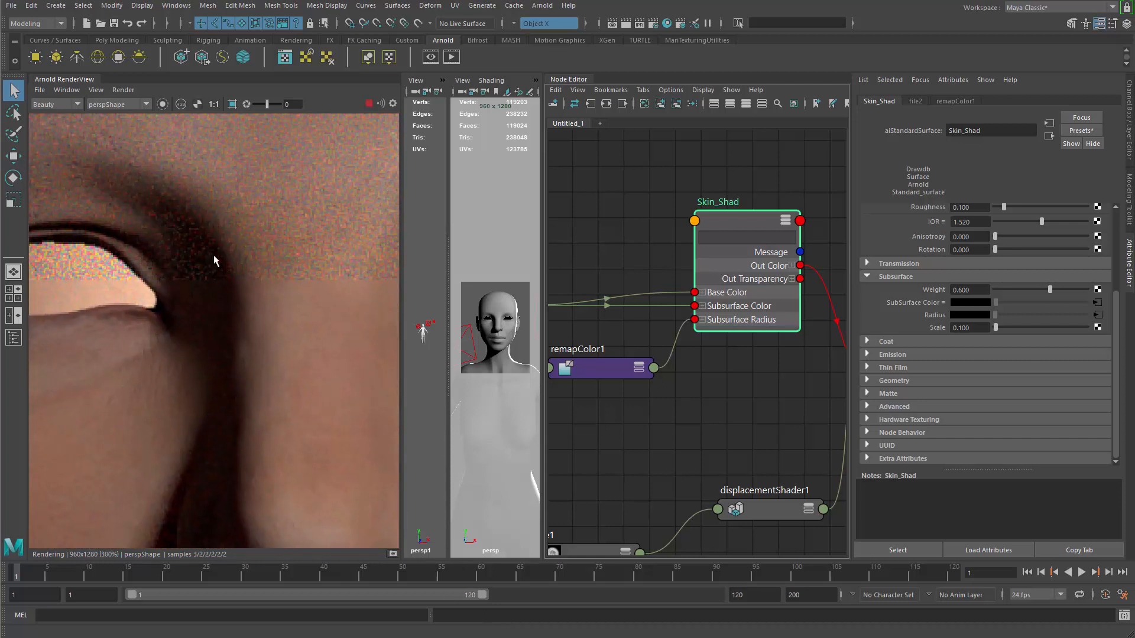
middle_click_drag(264, 342, 276, 148, "alt")
right_click_drag(251, 301, 461, 508, "alt")
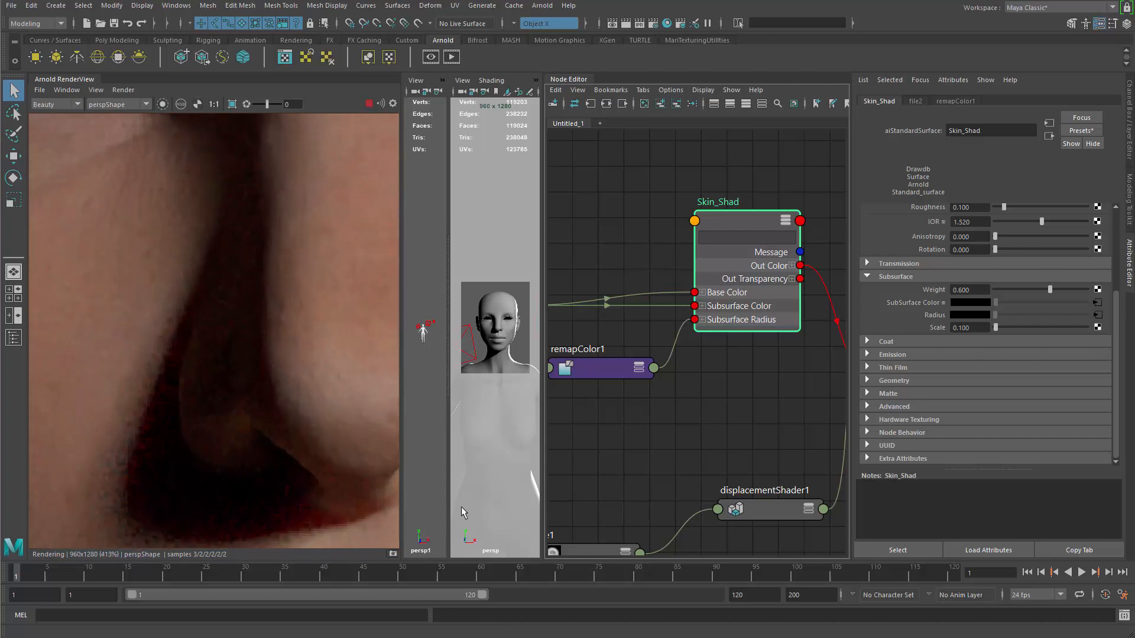
middle_click_drag(461, 508, 204, 294, "alt")
middle_click_drag(265, 418, 270, 431, "alt")
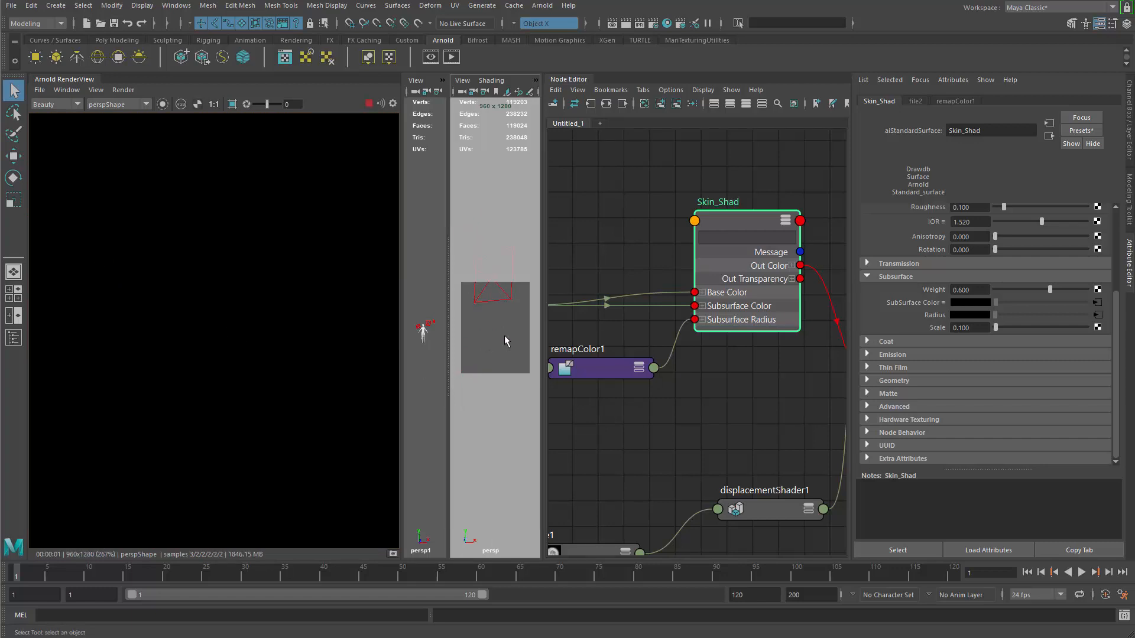
- Select the body mesh, frame it in the persp view and bring the head back to a front close-up for the render
middle_click_drag(502, 338, 505, 345, "alt")
middle_click_drag(510, 321, 480, 328, "alt")
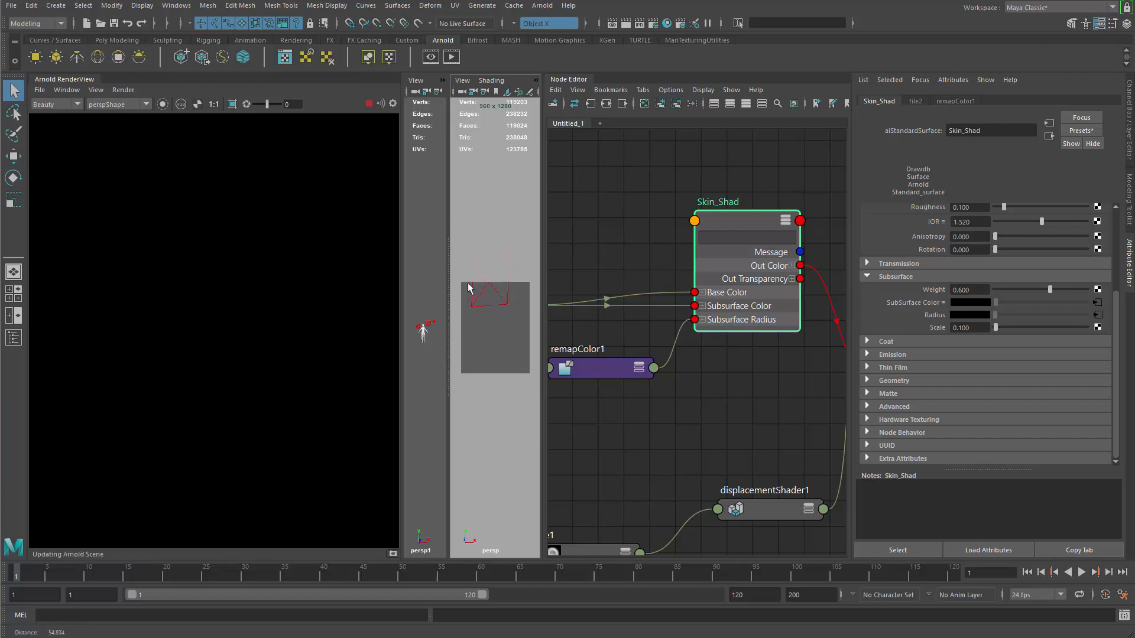
left_click(423, 334)
key("f")
right_click_drag(508, 398, 549, 378, "alt")
middle_click_drag(473, 390, 456, 481, "alt")
middle_click_drag(489, 328, 489, 290, "alt")
right_click_drag(489, 290, 432, 307, "alt")
middle_click_drag(509, 322, 506, 315, "alt")
left_click_drag(506, 315, 499, 313, "alt")
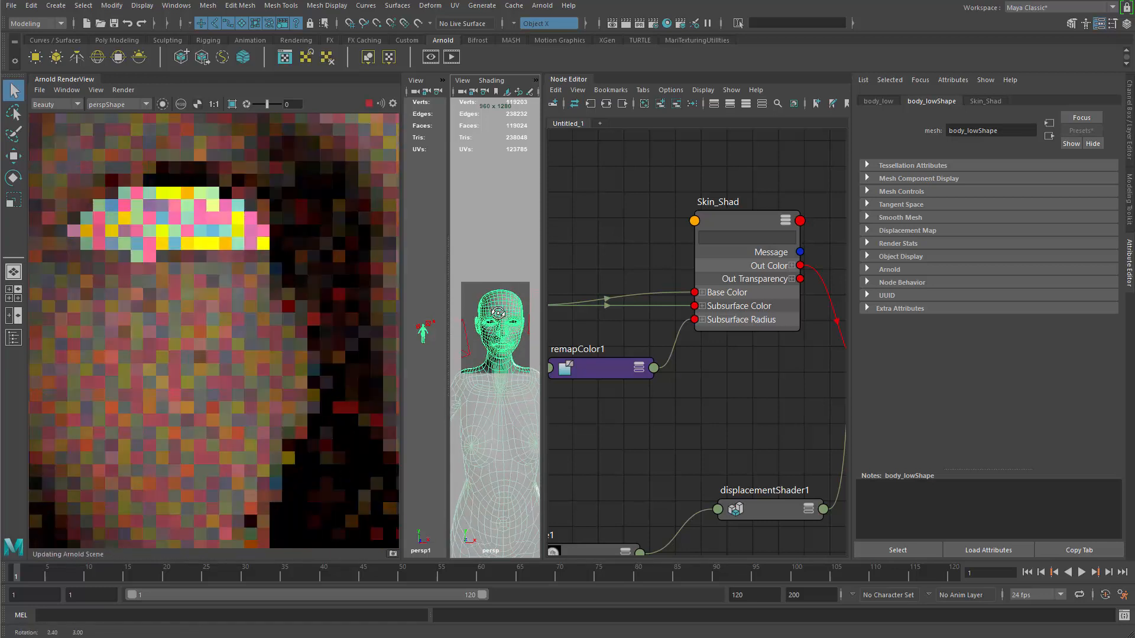
middle_click_drag(498, 314, 497, 317, "alt")
- Examine the re-rendered face, focusing on the shadow edge beside the nose and on the overall softness of the skin
right_click_drag(295, 432, 42, 201, "alt")
middle_click_drag(193, 282, 140, 276, "alt")
right_click_drag(140, 277, 382, 473, "alt")
mouse_move(112, 260)
right_mouse_down("alt")
mouse_move(186, 325)
mouse_move(362, 528)
right_mouse_up("alt")
right_click_drag(205, 349, 365, 447, "alt")
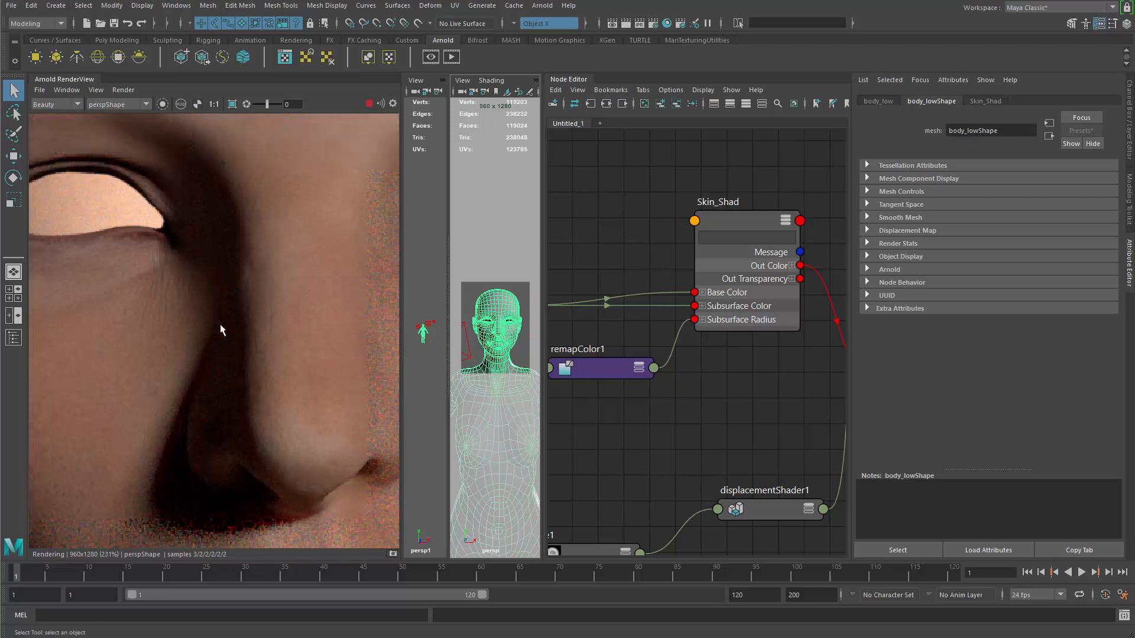
scroll(213, 325, "down", 3)
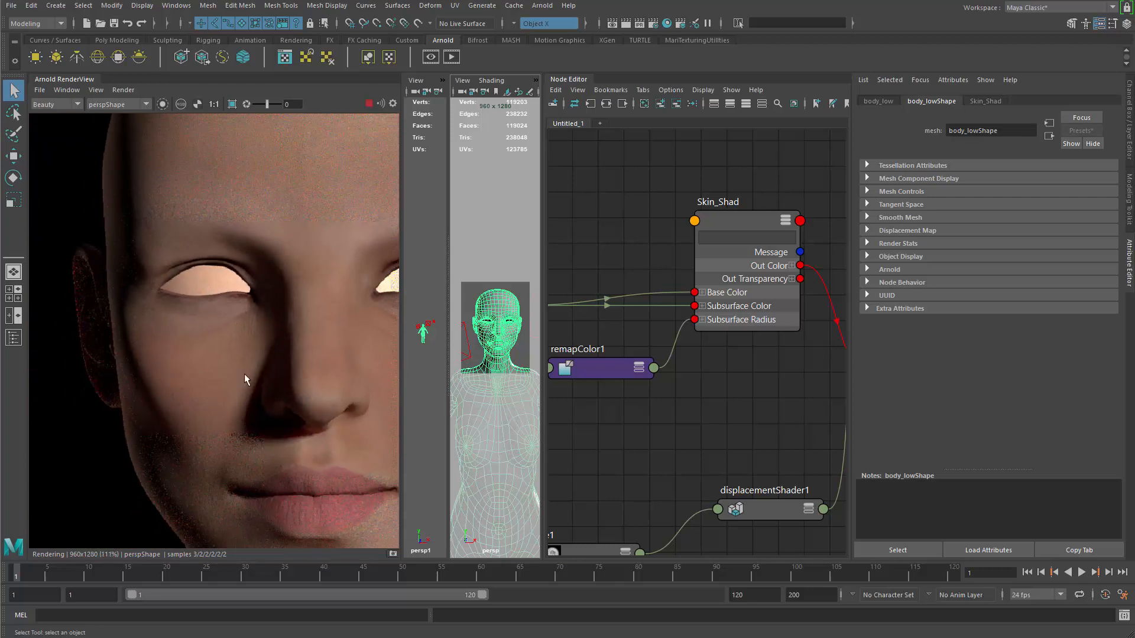
scroll(198, 310, "down", 2)
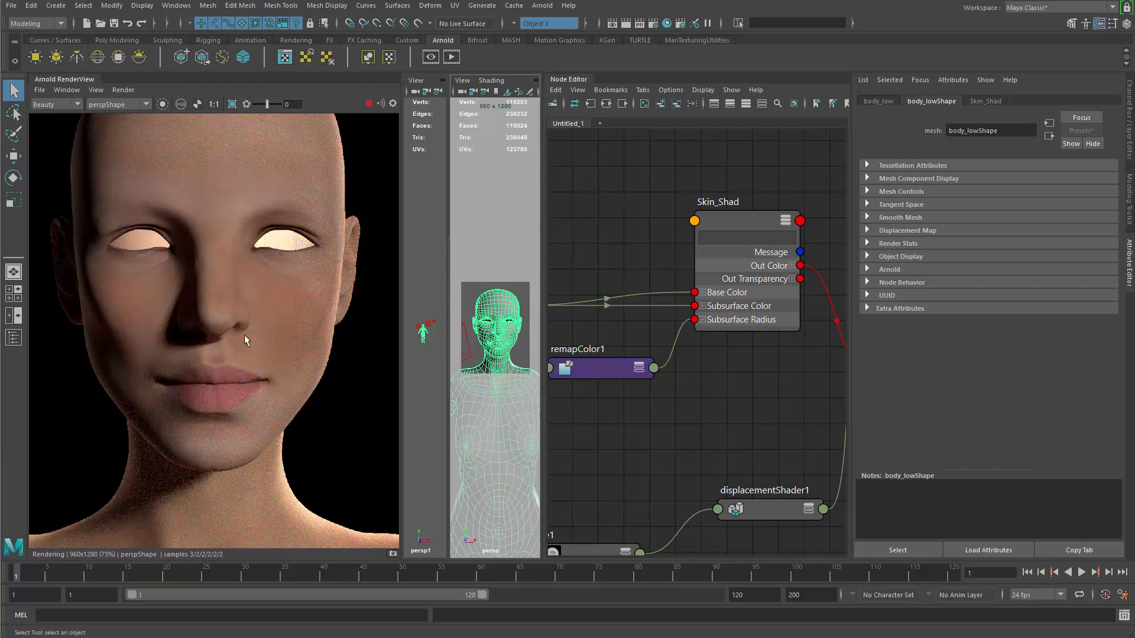
- Set the subsurface Scale of Skin_Shad to 0.200
left_click(732, 211)
left_click(961, 329)
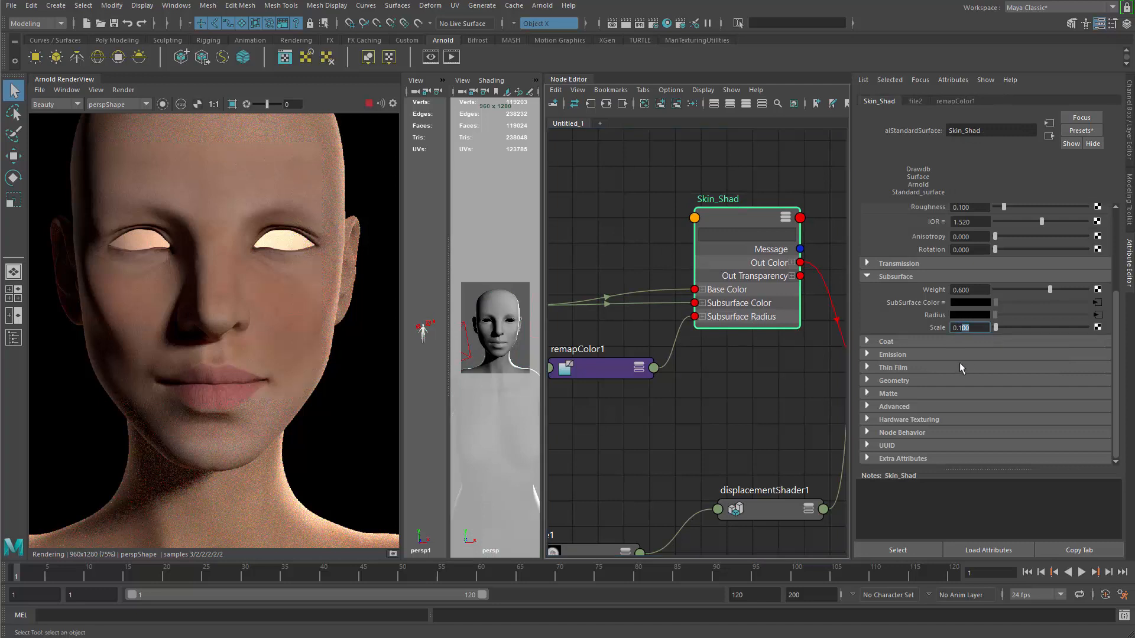
key("BackSpace")
type("2")
key("Return")
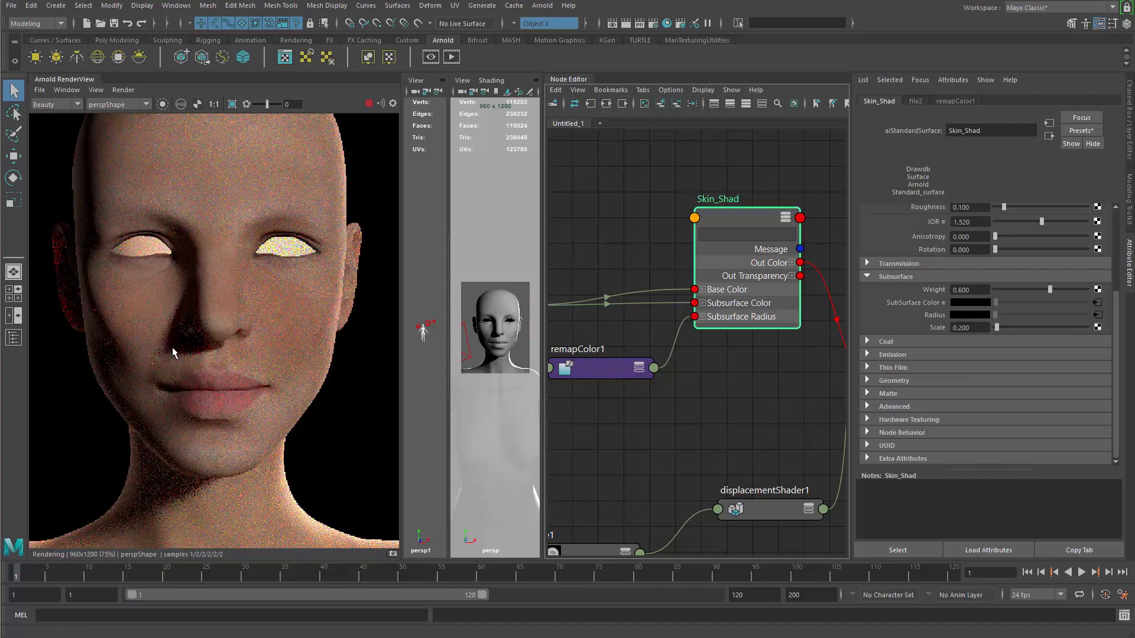
- Render only a crop region around the nose and eyes to inspect the scattering, and return to rendering the full frame
scroll(175, 310, "up", 5)
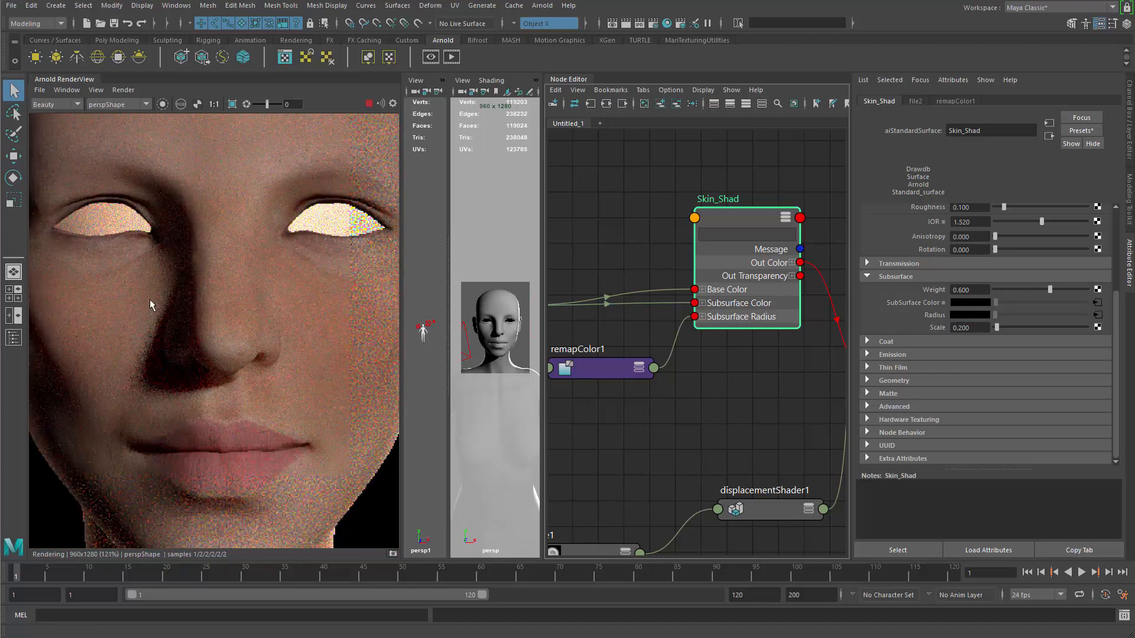
scroll(201, 266, "up", 1)
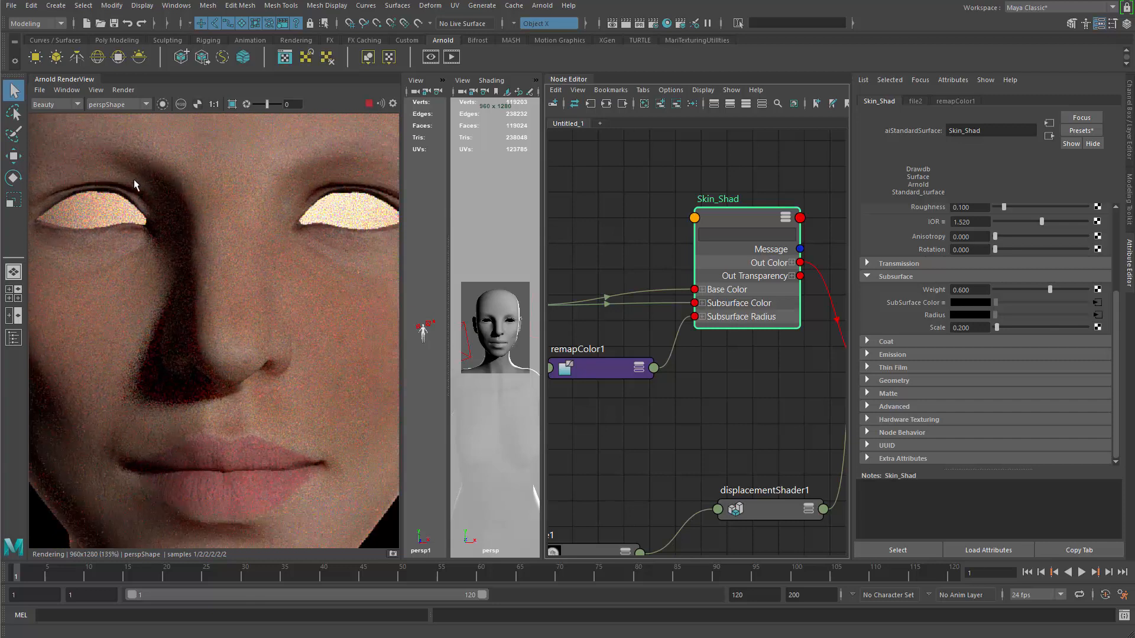
left_click(233, 104)
left_click_drag(99, 159, 322, 420)
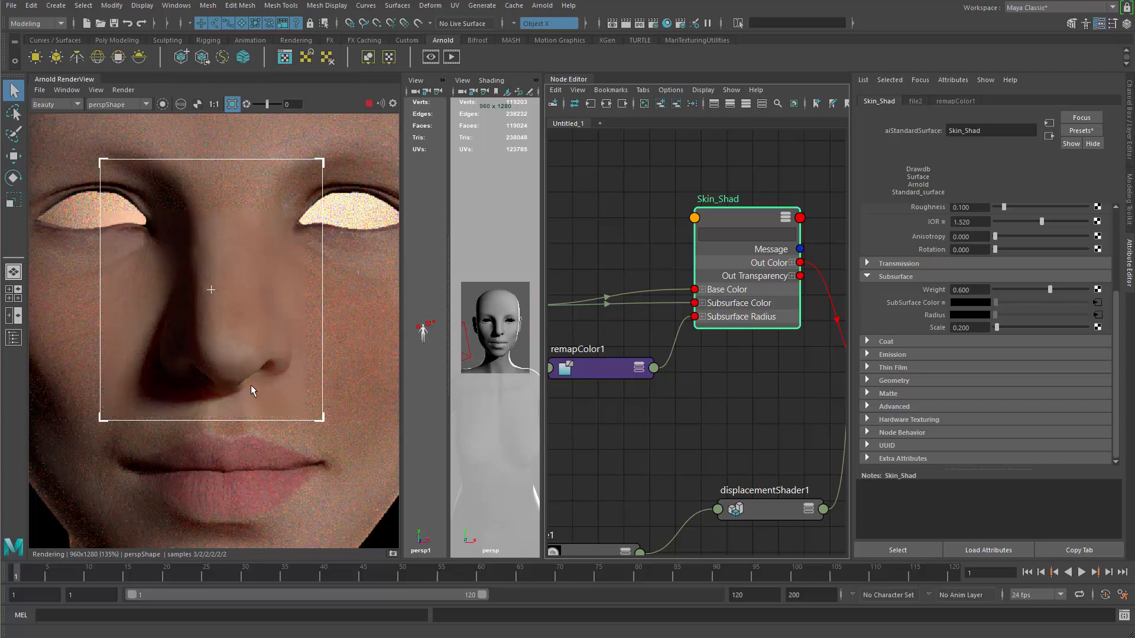
scroll(251, 384, "down", 5)
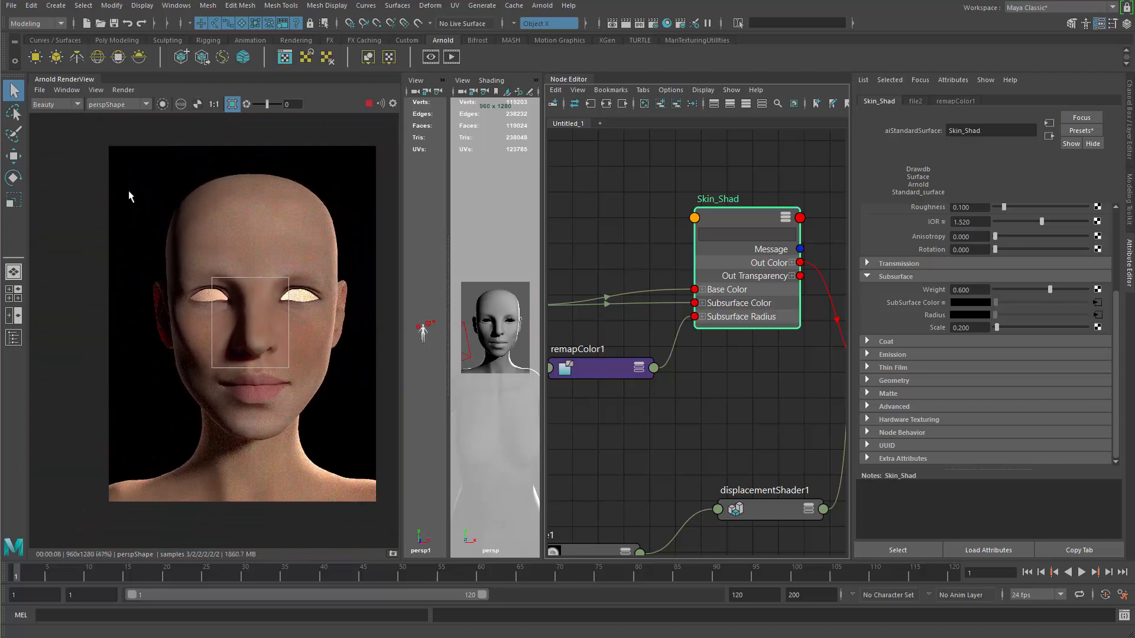
left_click(232, 105)
scroll(230, 268, "up", 4)
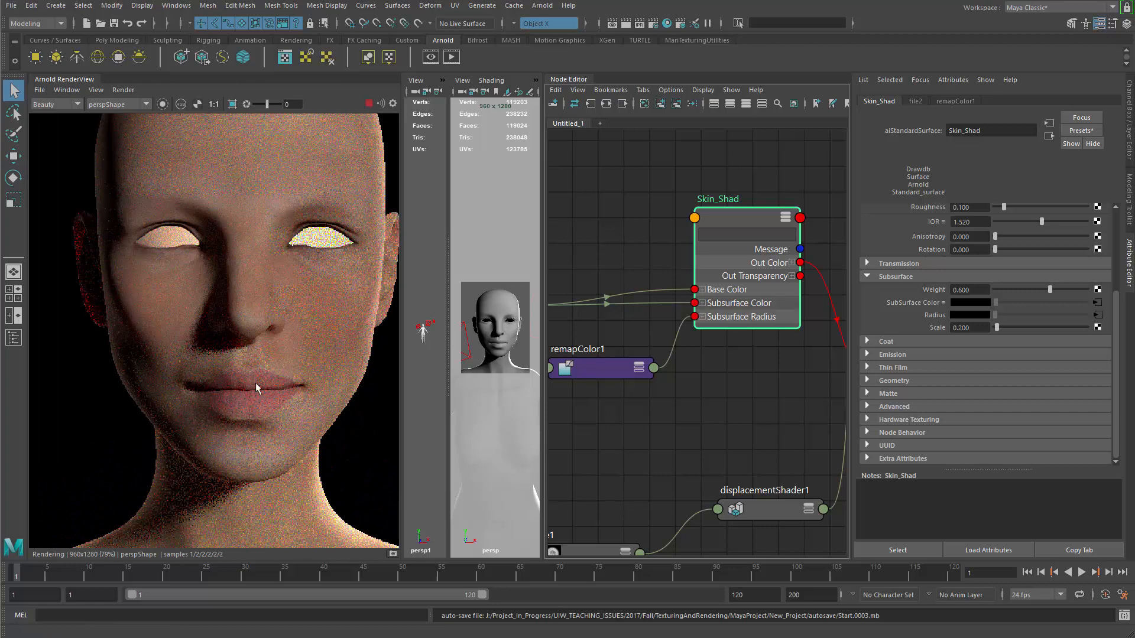
scroll(731, 378, "up", 5)
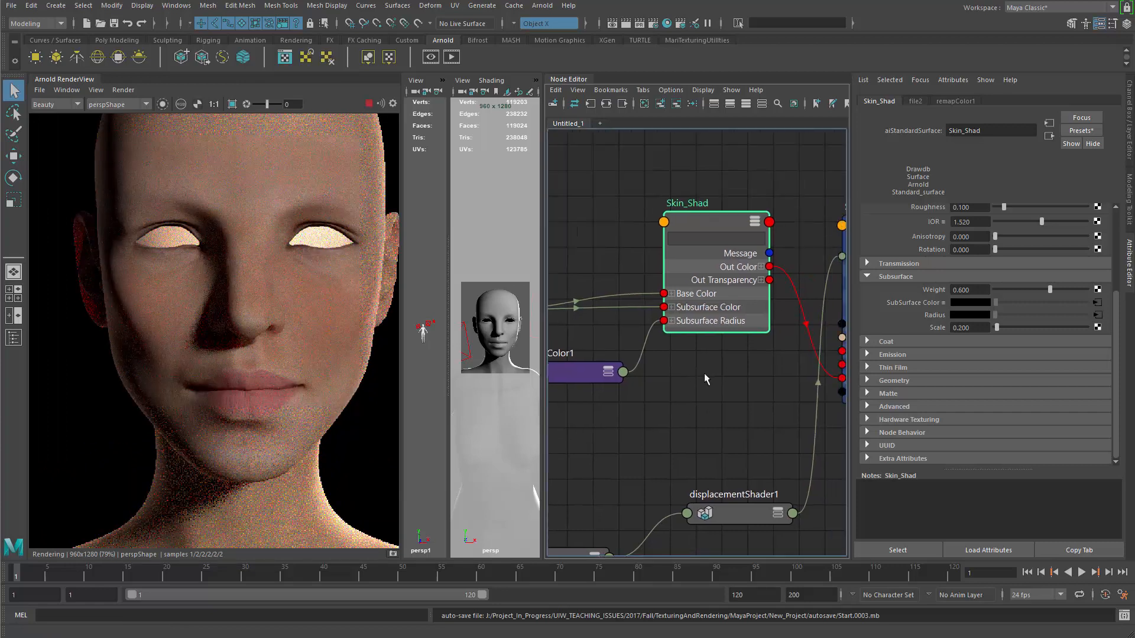
- Set the subsurface Scale of Skin_Shad to 0.250 and check the shadowed cheek and ear in the render
left_click(962, 327)
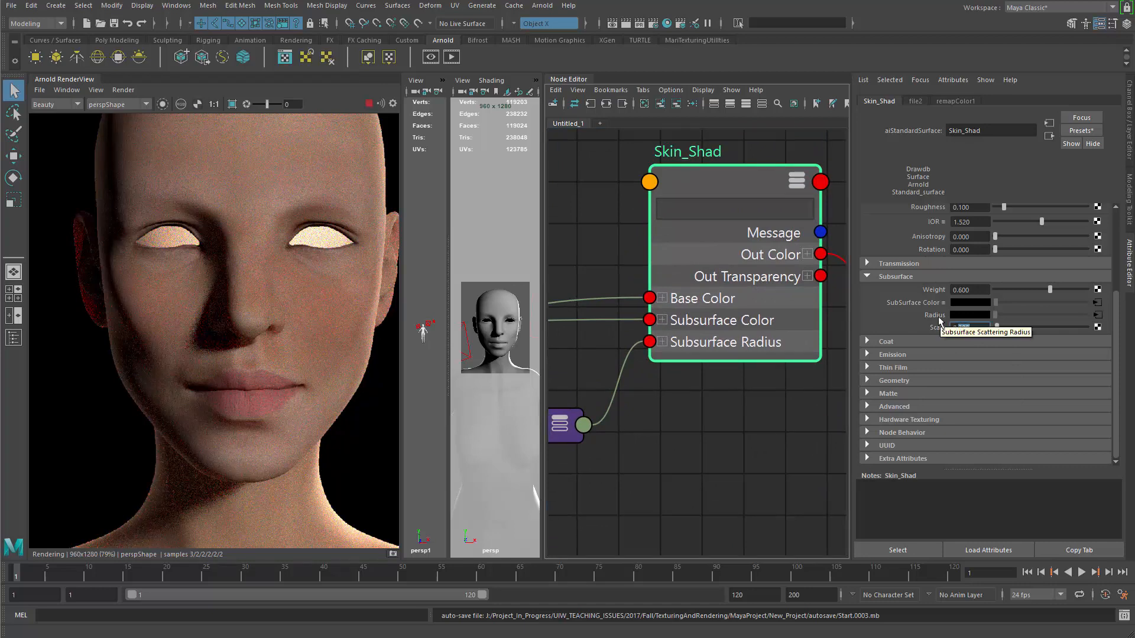
type("0.25")
key("Return")
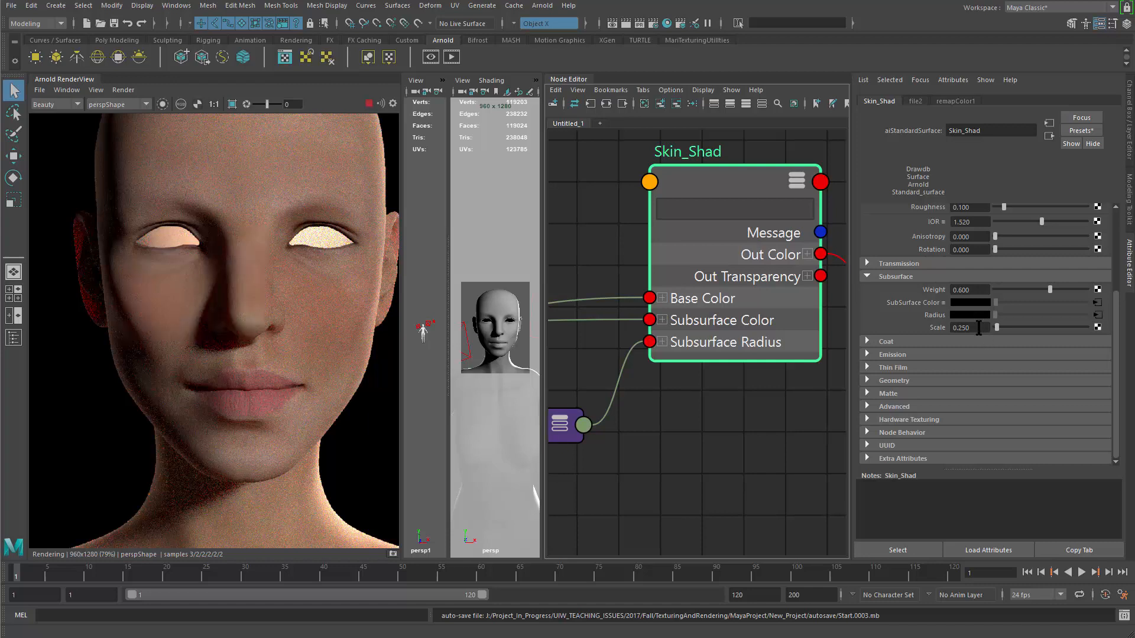
scroll(267, 295, "up", 2)
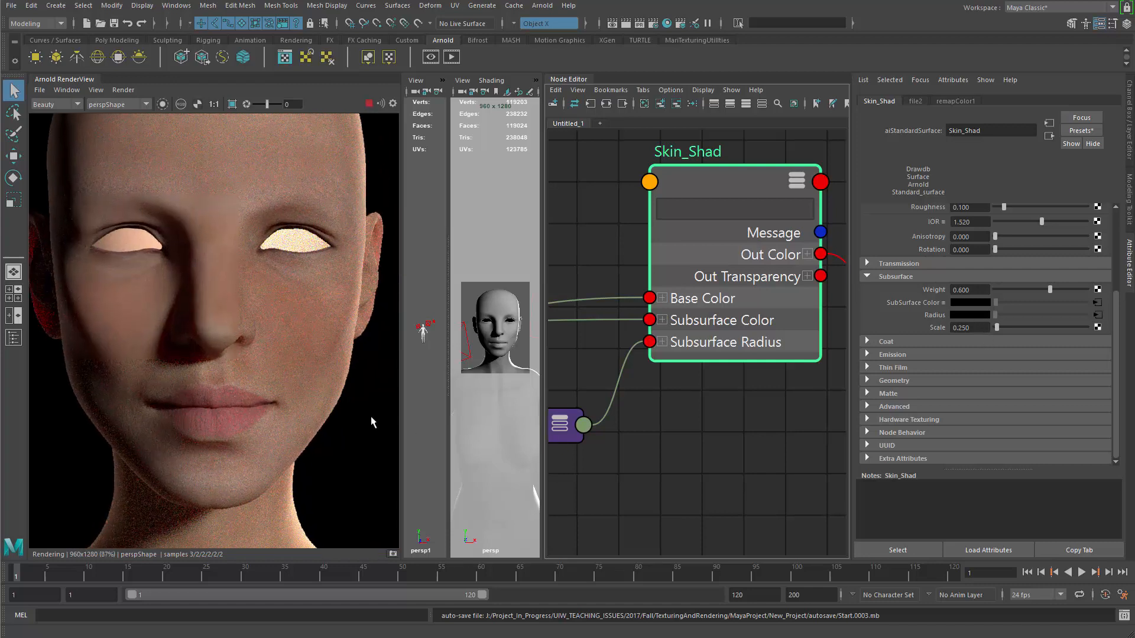
scroll(302, 454, "up", 1)
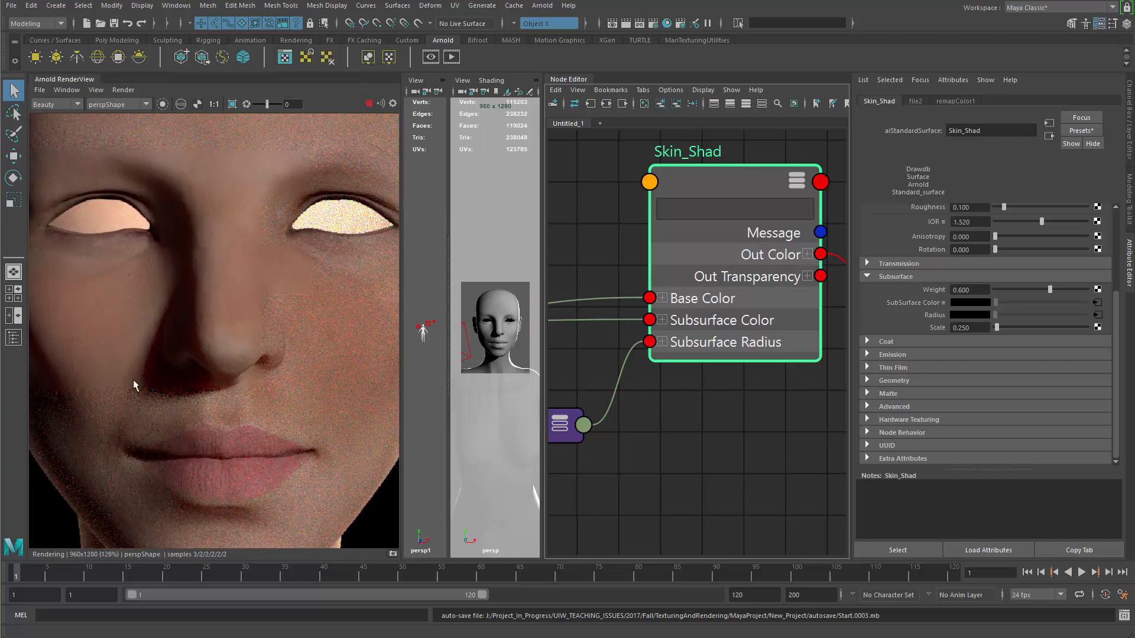
middle_click_drag(133, 379, 242, 338)
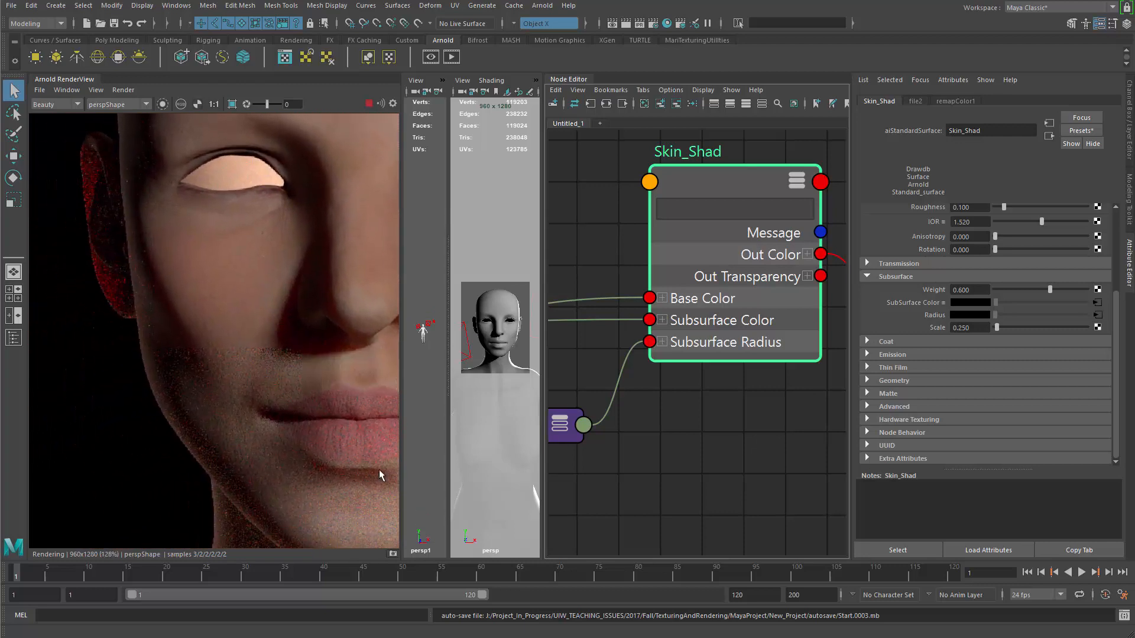
scroll(157, 320, "up", 2)
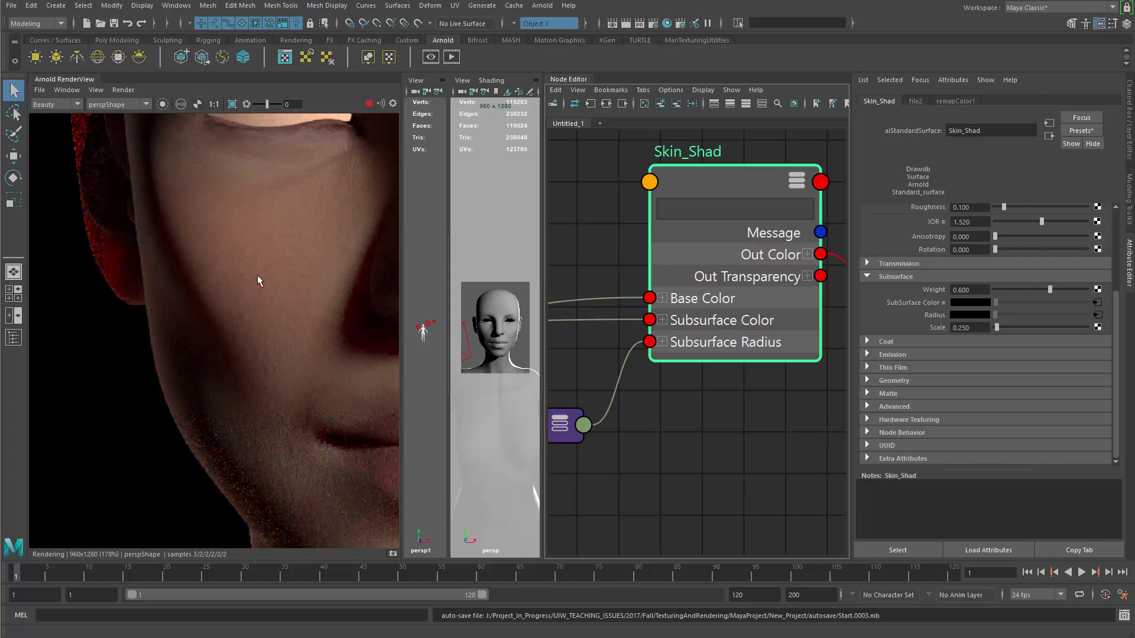
- Examine the scattering on the ears, shadowed cheek, nose and lips in the render, then on the whole head
middle_click_drag(179, 330, 245, 484)
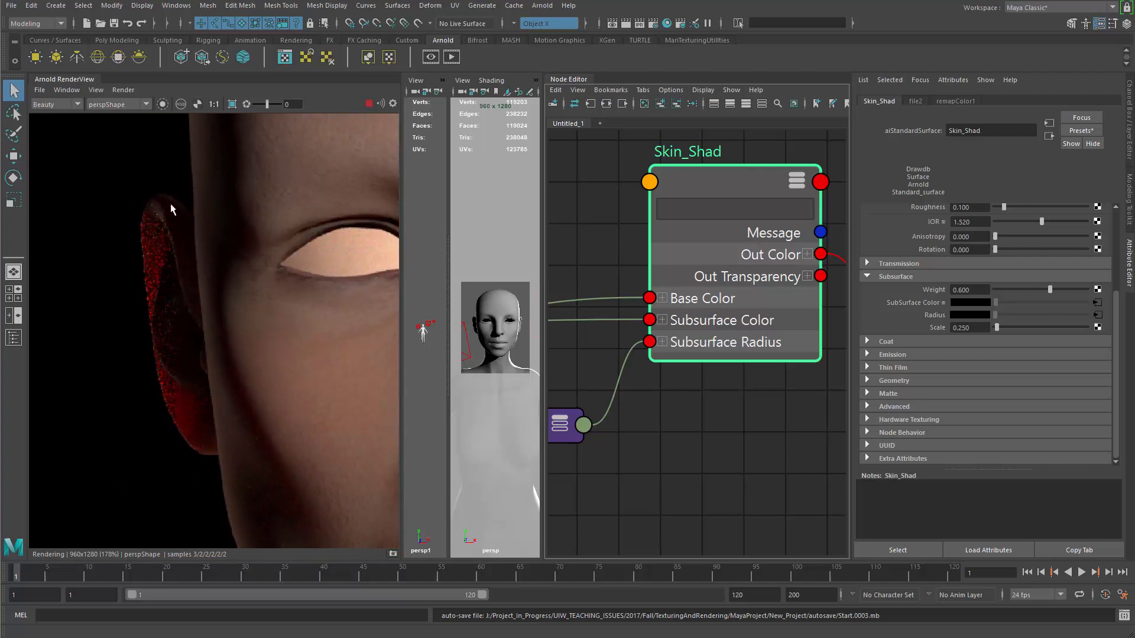
middle_click_drag(244, 422, 30, 417)
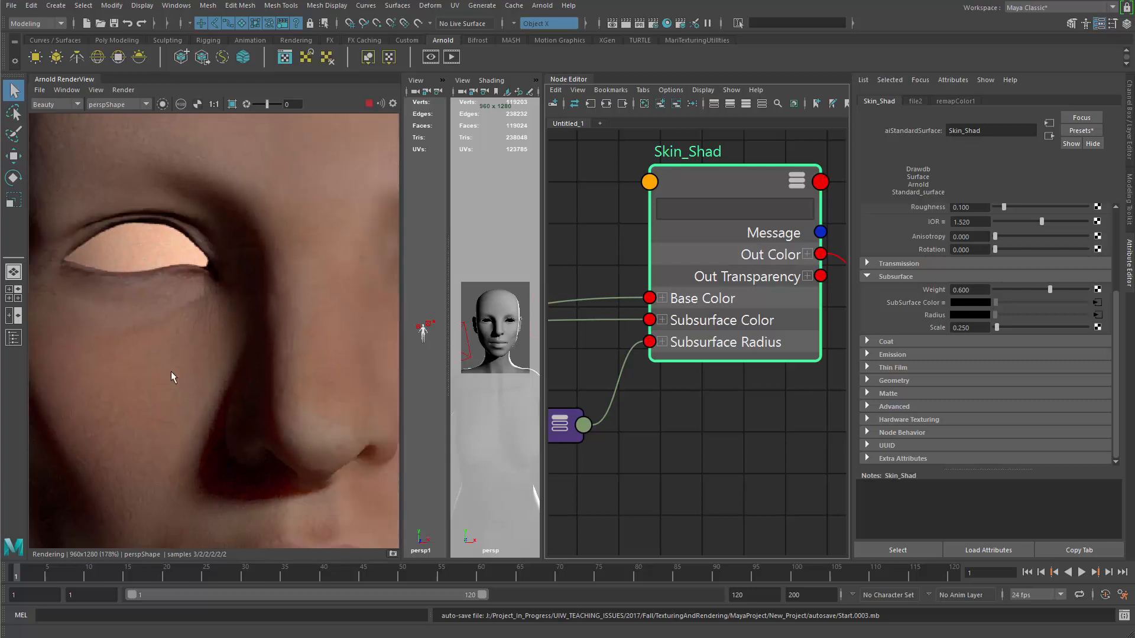
middle_click_drag(279, 361, 409, 355)
middle_click_drag(274, 307, 419, 268)
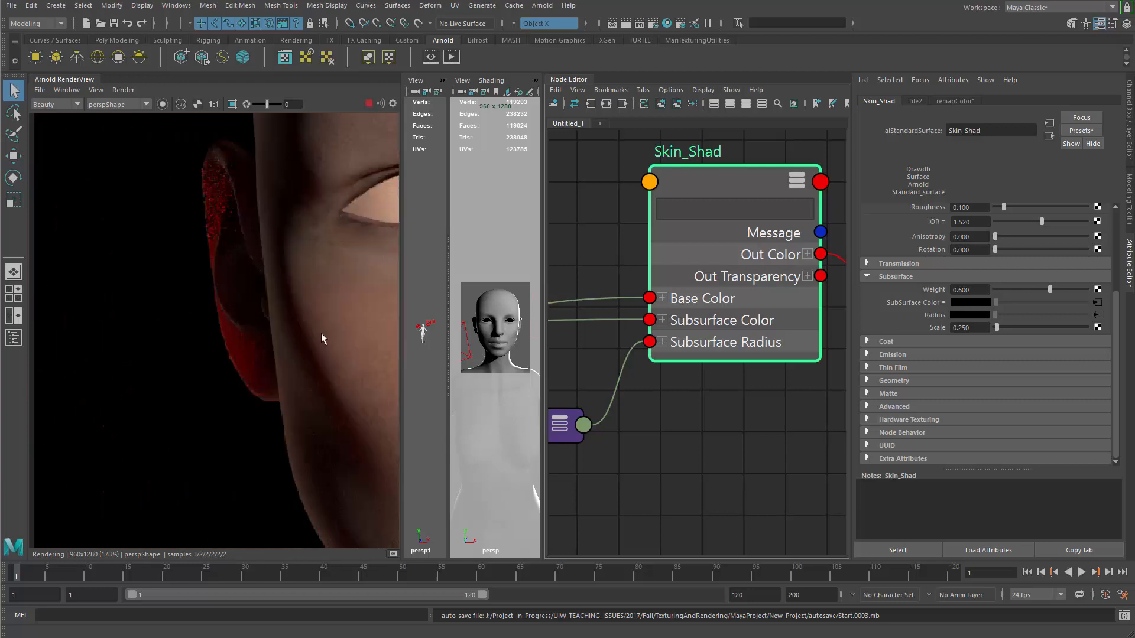
middle_click_drag(321, 338, 224, 301)
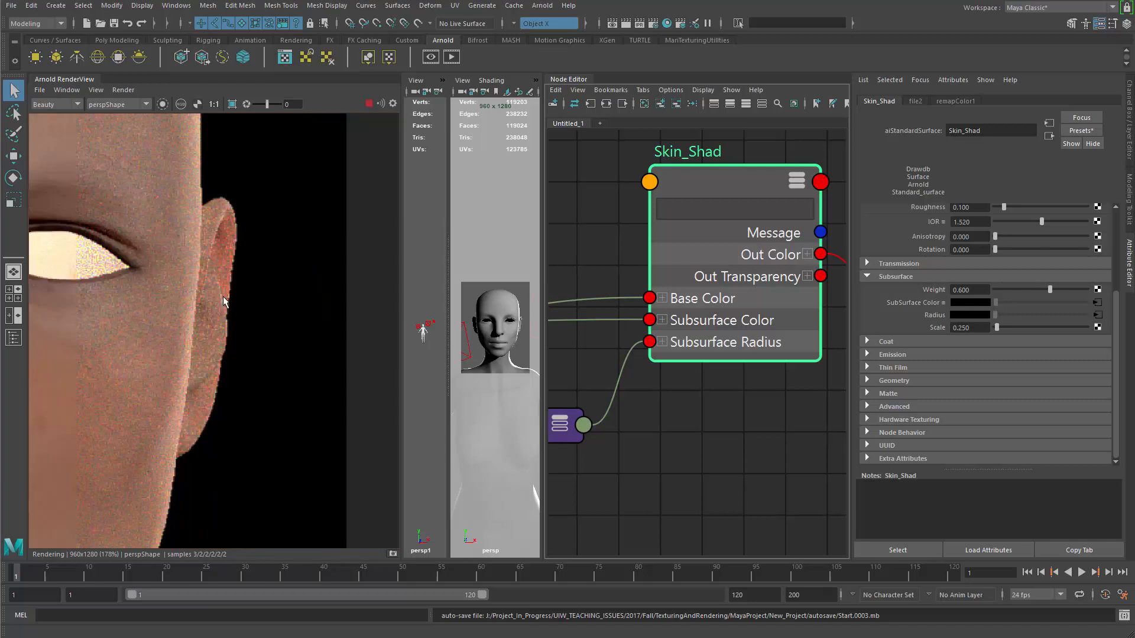
middle_click_drag(211, 459, 289, 356)
scroll(290, 356, "down", 5)
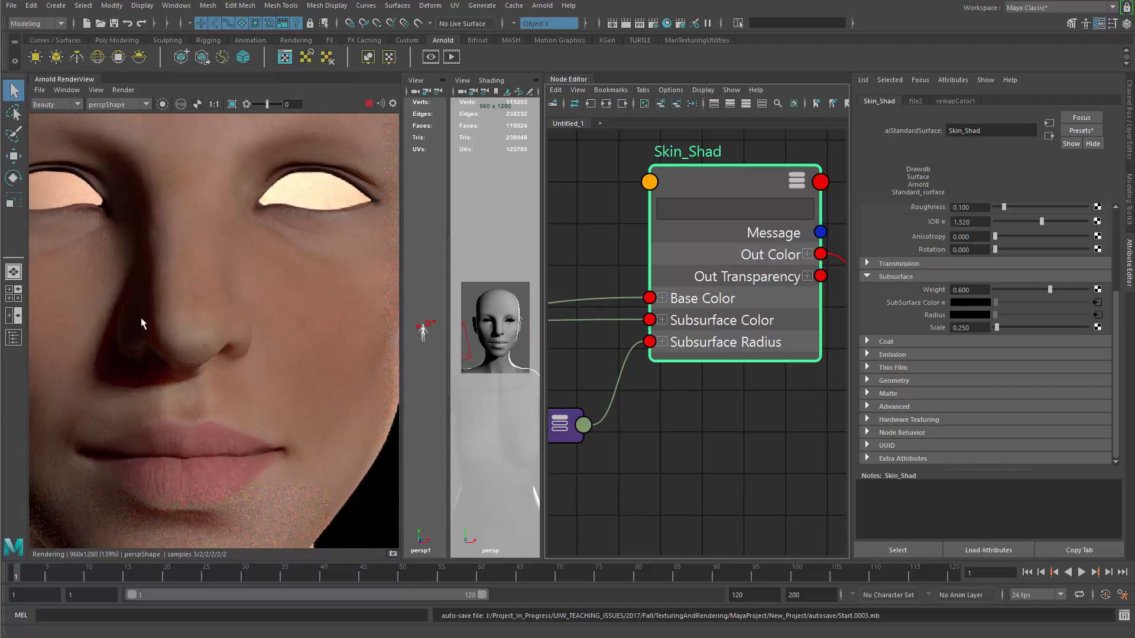
scroll(142, 333, "down", 2)
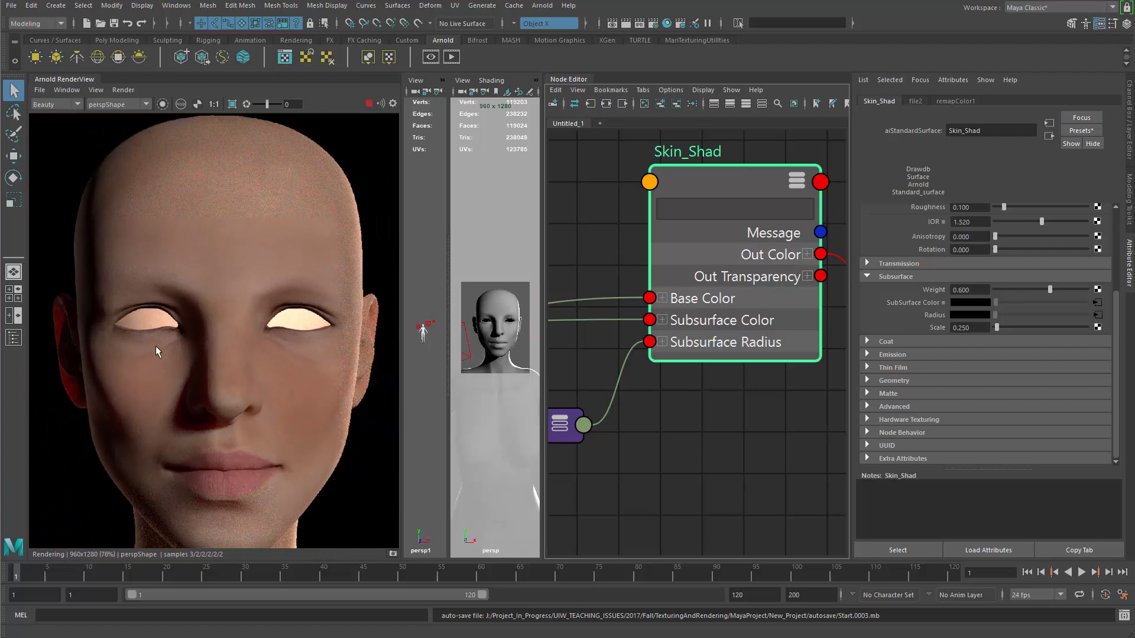
middle_click_drag(214, 348, 245, 289)
middle_click_drag(338, 352, 290, 352)
right_click_drag(290, 351, 293, 348, "alt")
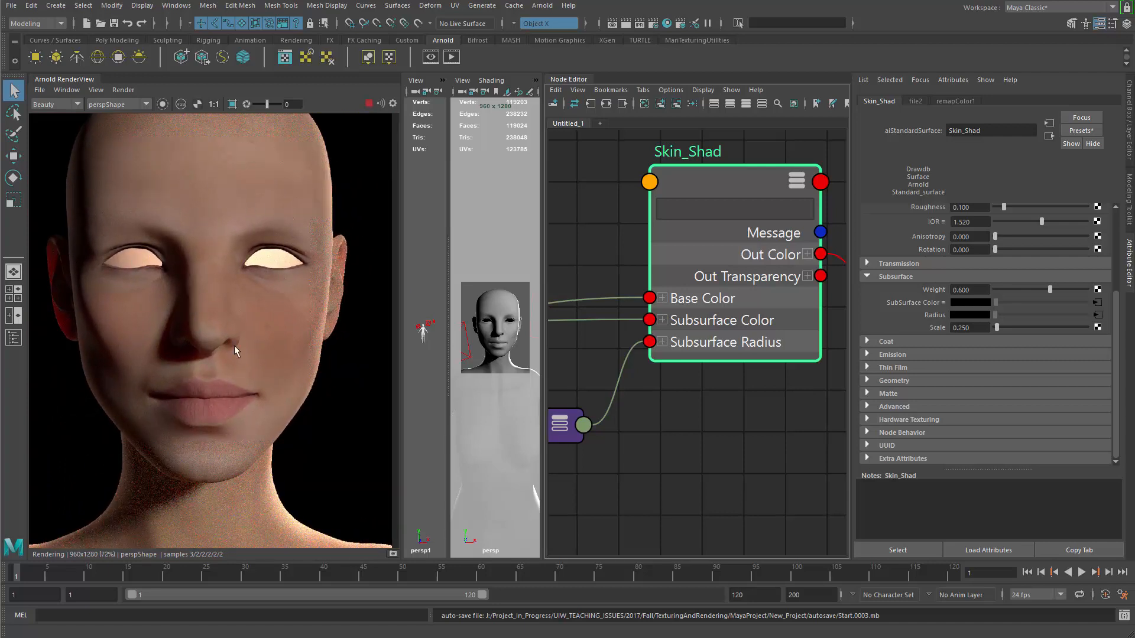
- Set the specular Weight of Skin_Shad to 1.000 and check the highlights on the forehead, cheek and lips
right_click_drag(636, 407, 692, 250, "alt")
scroll(1119, 324, "up", 5)
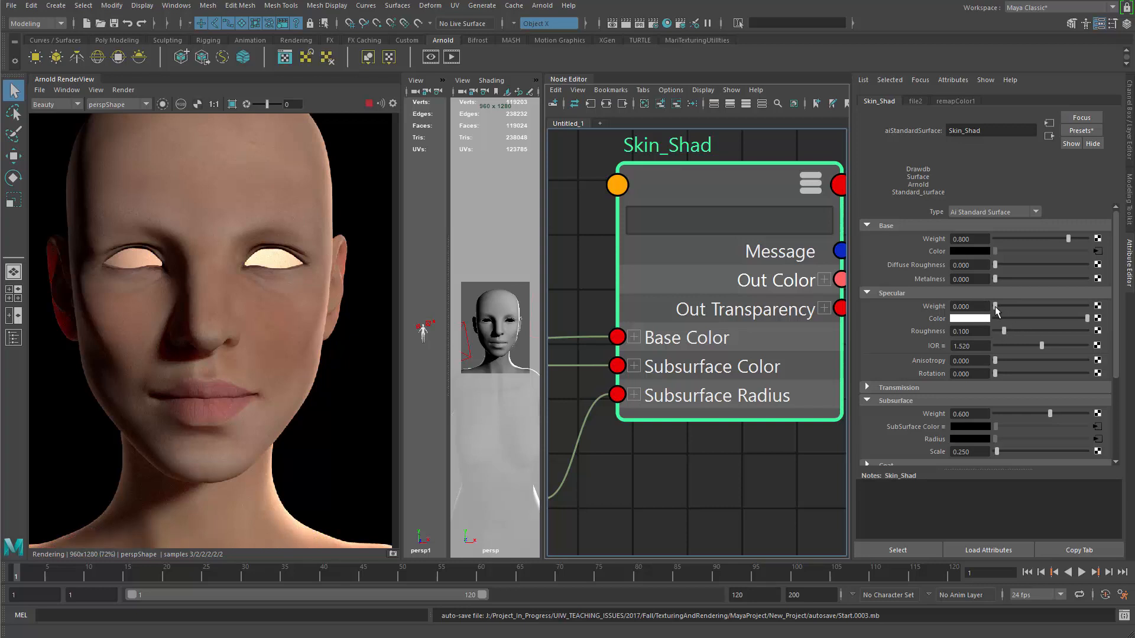
left_click_drag(996, 307, 1097, 314)
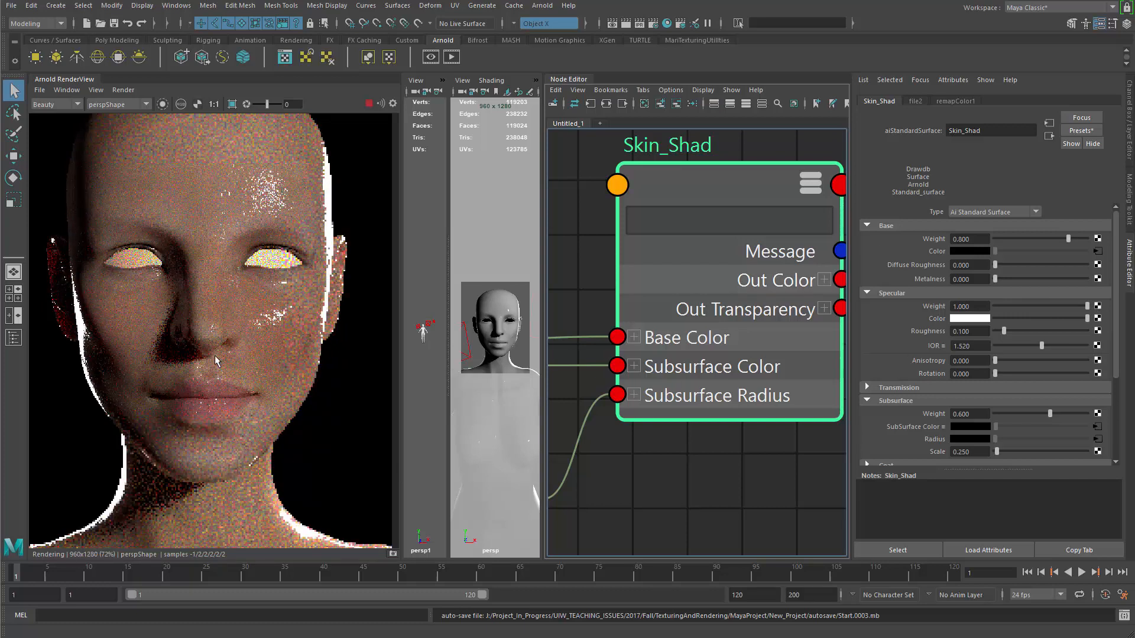
scroll(216, 361, "up", 5)
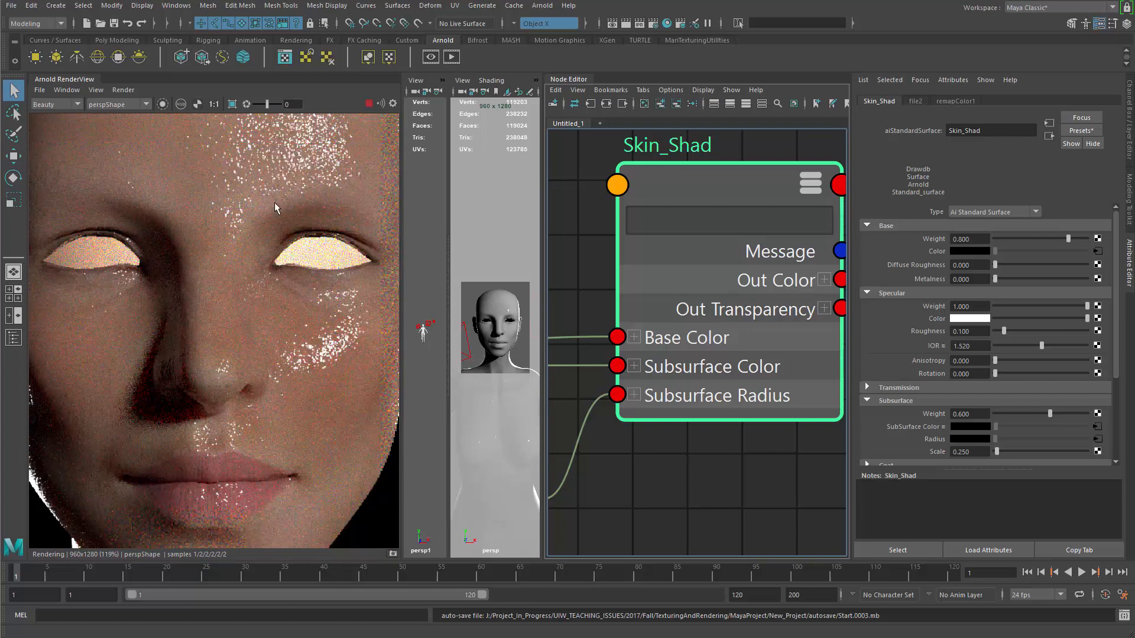
scroll(172, 257, "down", 2)
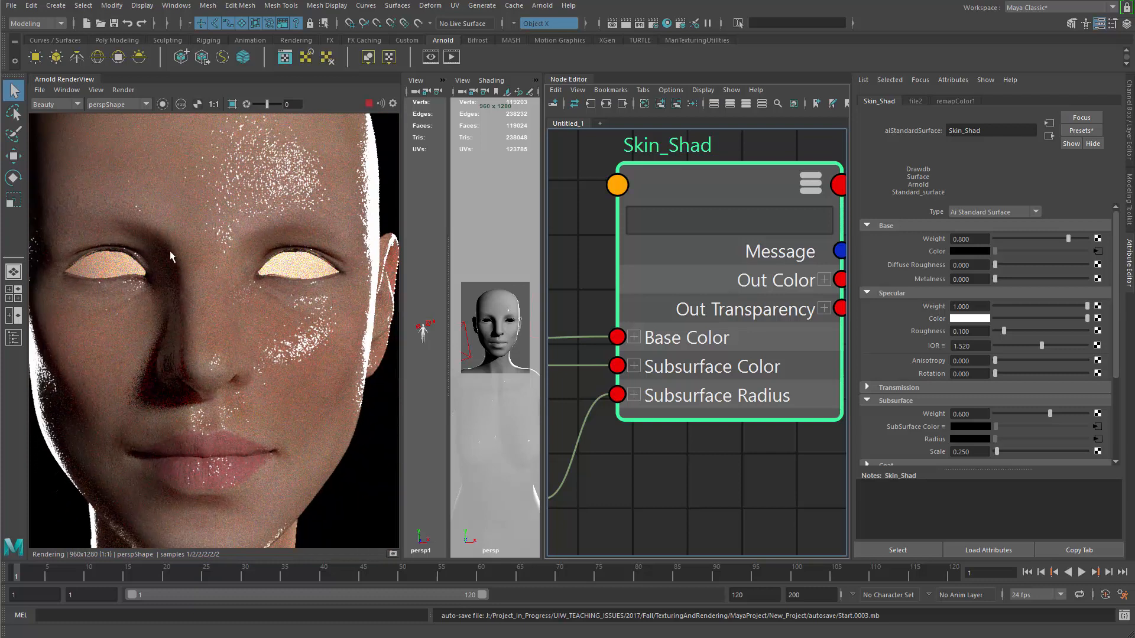
scroll(154, 254, "down", 2)
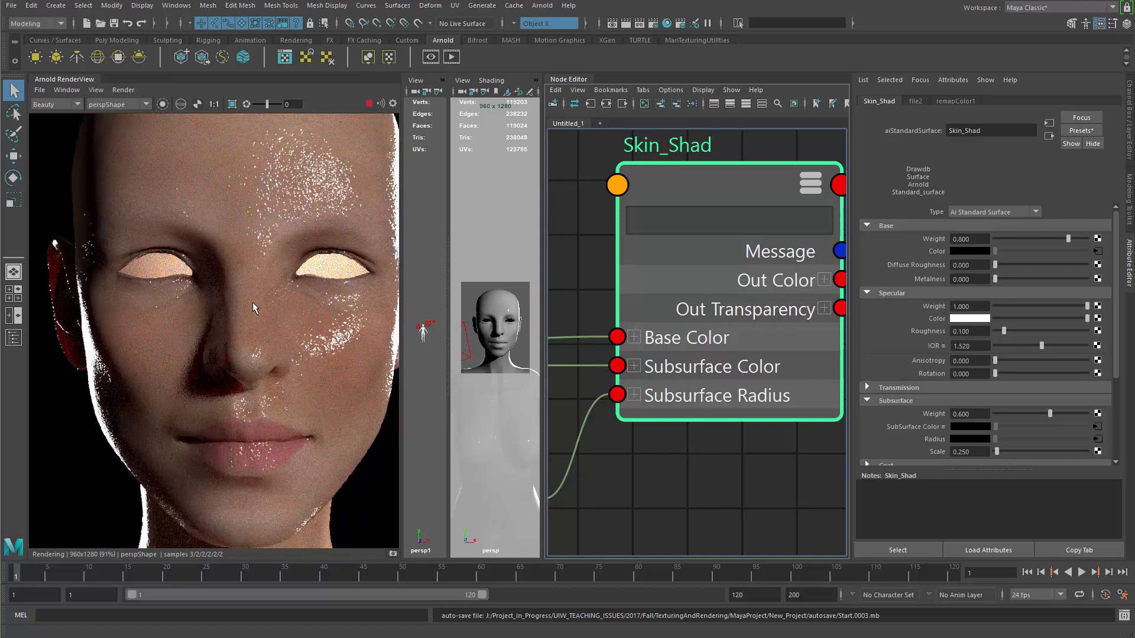
scroll(297, 271, "up", 1)
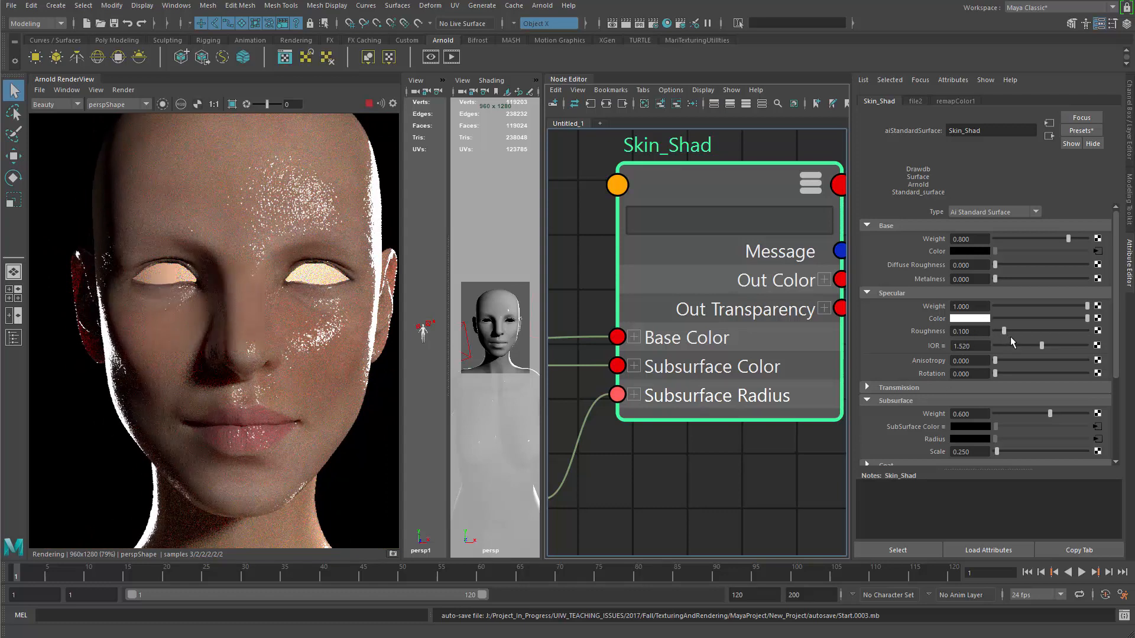
- Raise the specular Roughness of Skin_Shad to 0.481 to soften the highlights on the face
left_click_drag(1004, 332, 1042, 335)
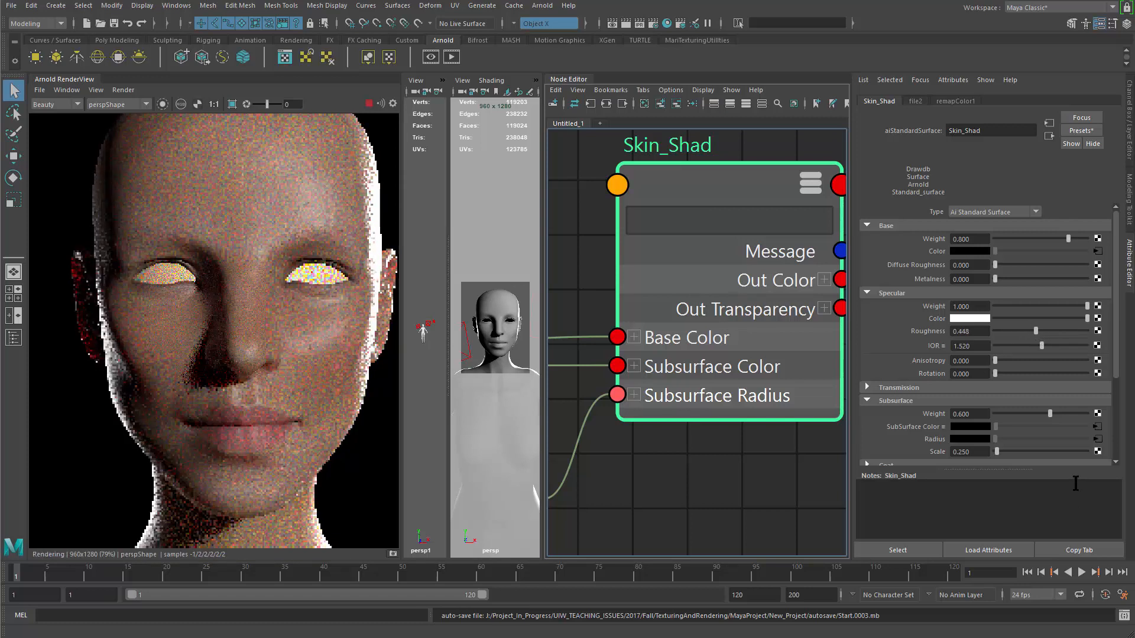
scroll(286, 360, "up", 3)
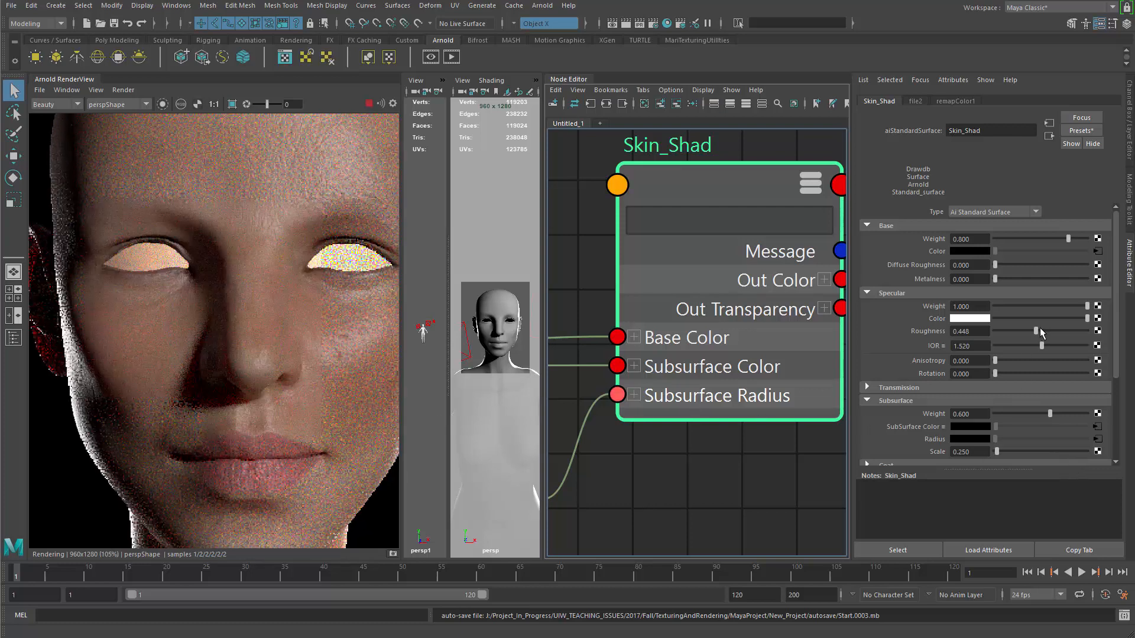
left_click_drag(1037, 335, 837, 374)
- Set the specular IOR of Skin_Shad to 1.425 and inspect the re-rendered highlights on the cheek, nose and forehead
type("1.4")
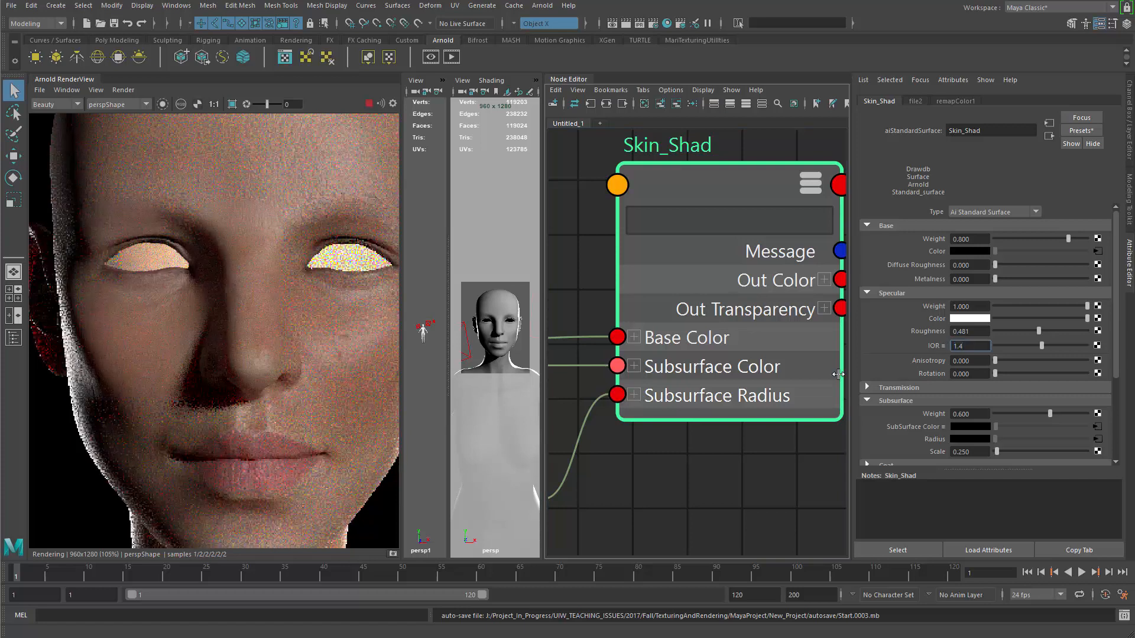
type("3")
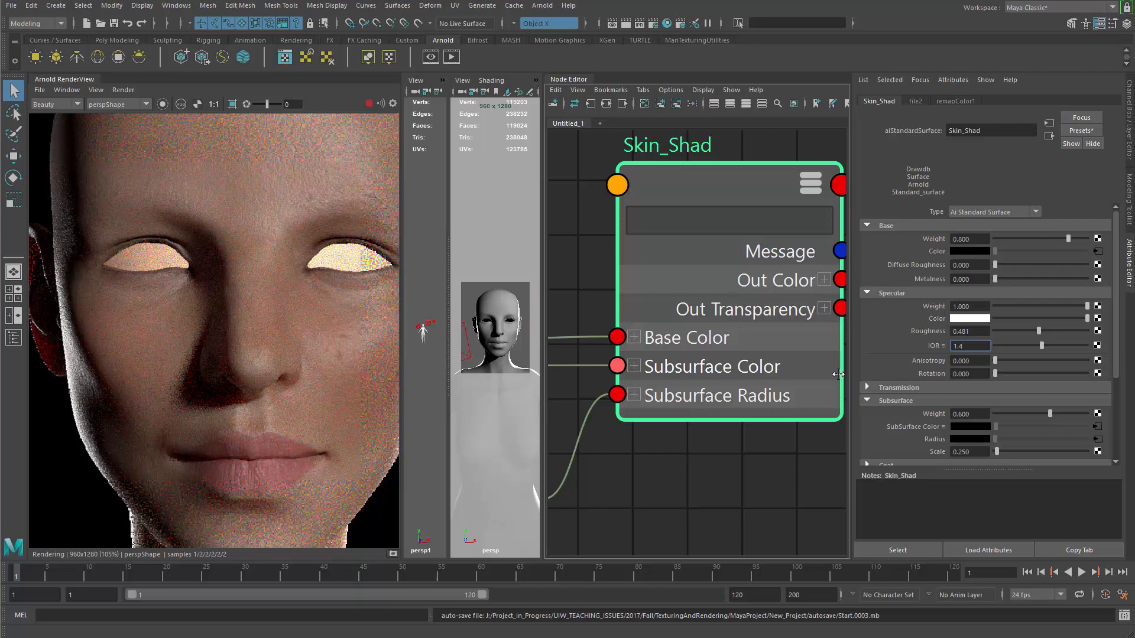
type("43434")
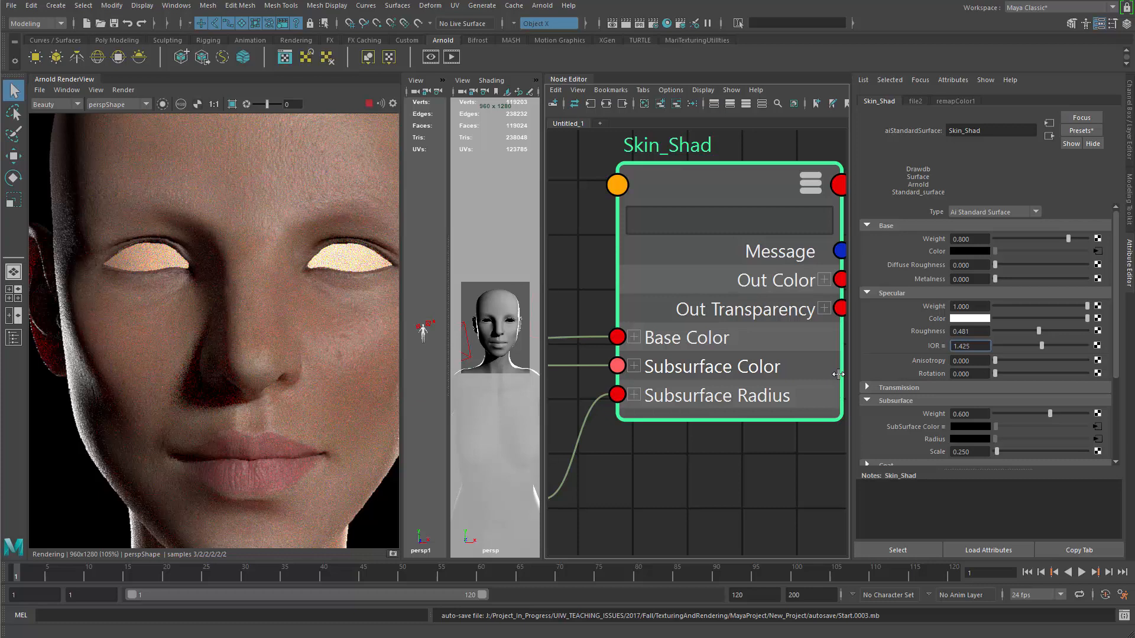
key("Return")
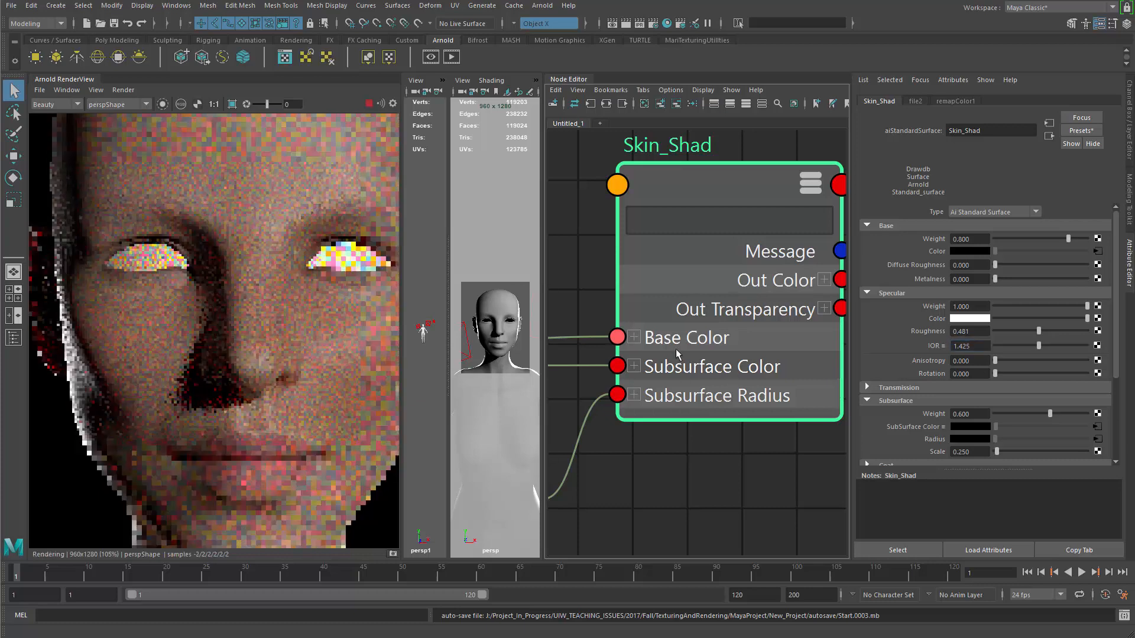
middle_click_drag(260, 362, 167, 368)
scroll(236, 372, "up", 1)
scroll(169, 360, "up", 1)
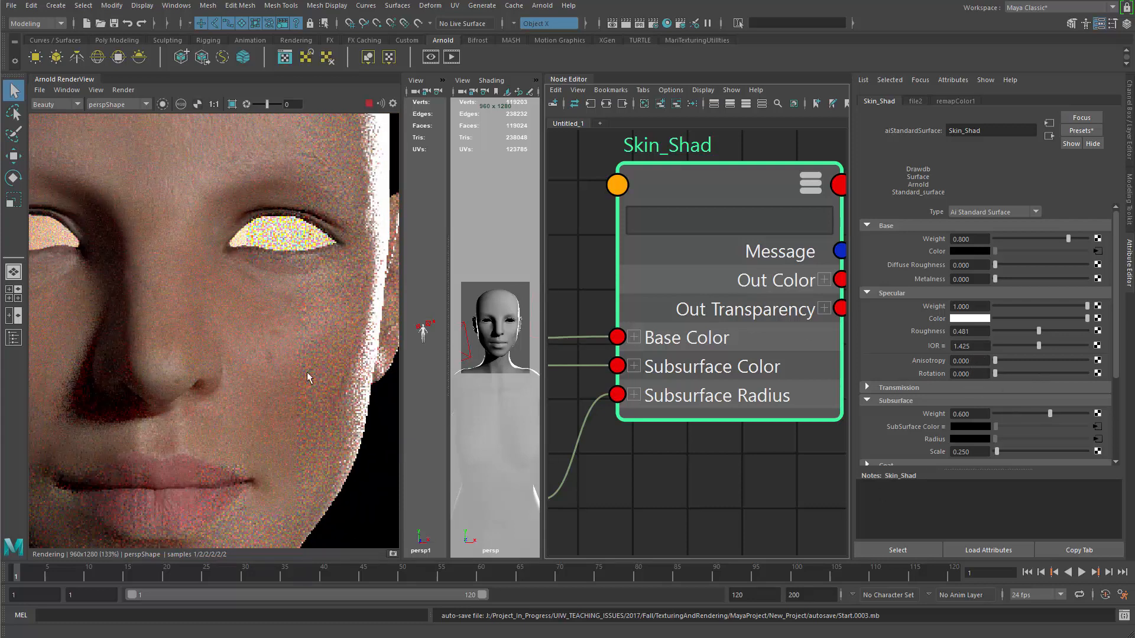
middle_click_drag(225, 390, 307, 458)
scroll(165, 392, "down", 3)
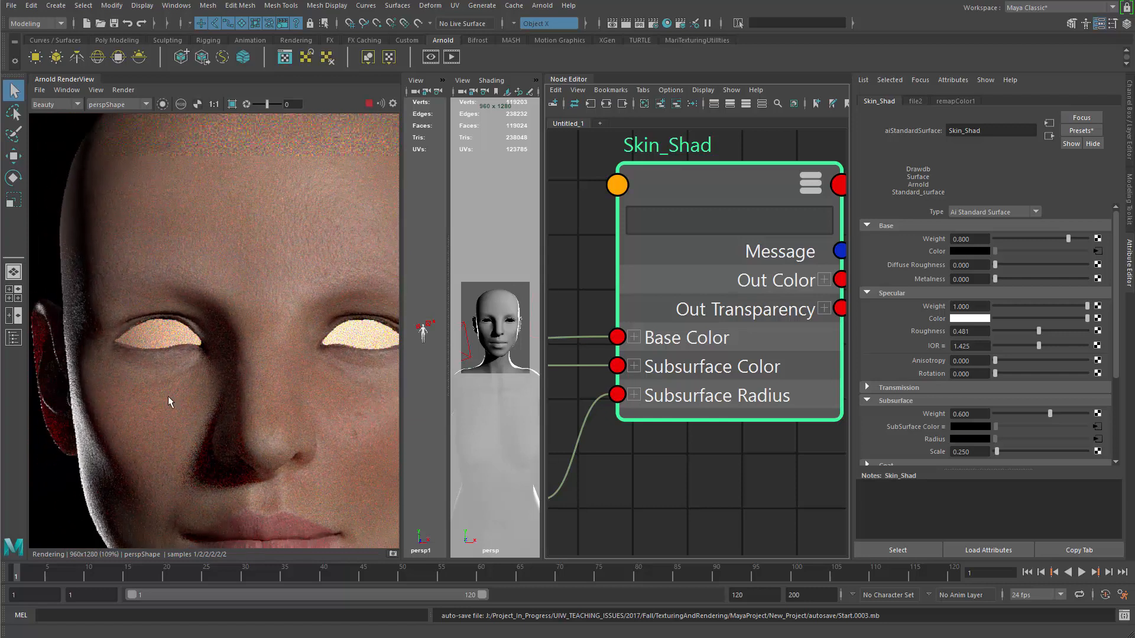
scroll(321, 380, "up", 4)
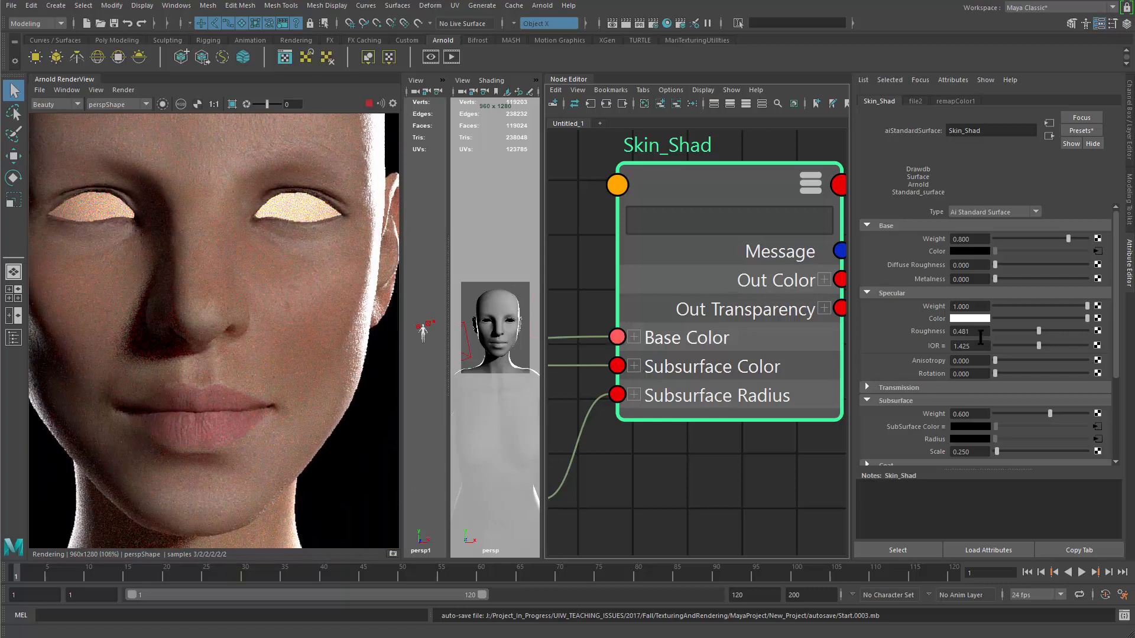
- Try the Water preset for the specular IOR and check the face in the render
left_click(942, 348)
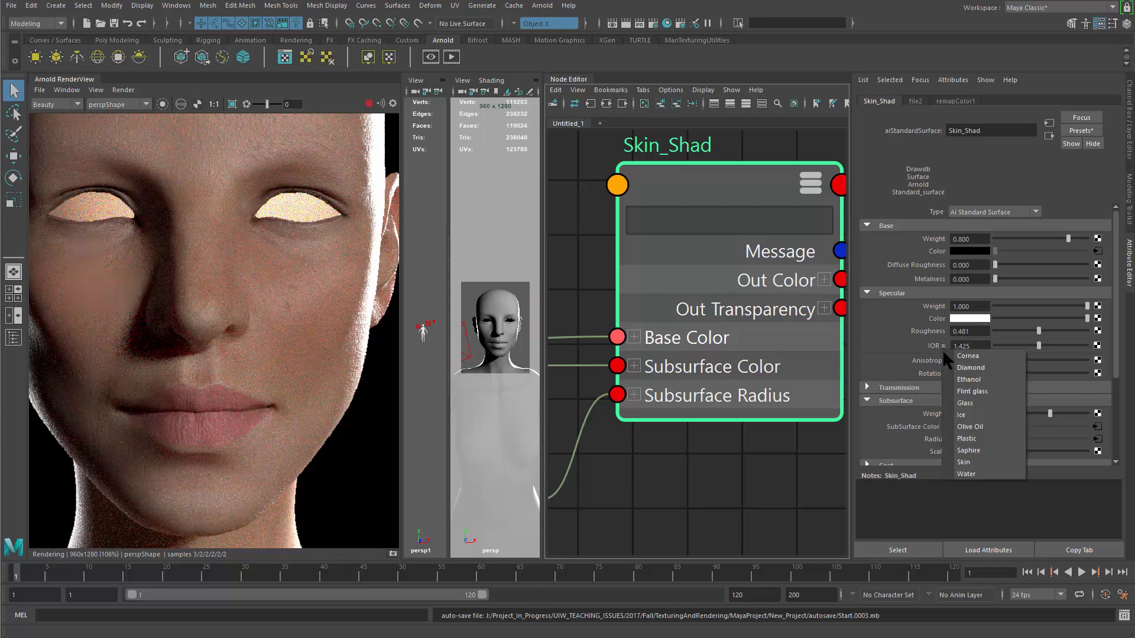
left_click(981, 474)
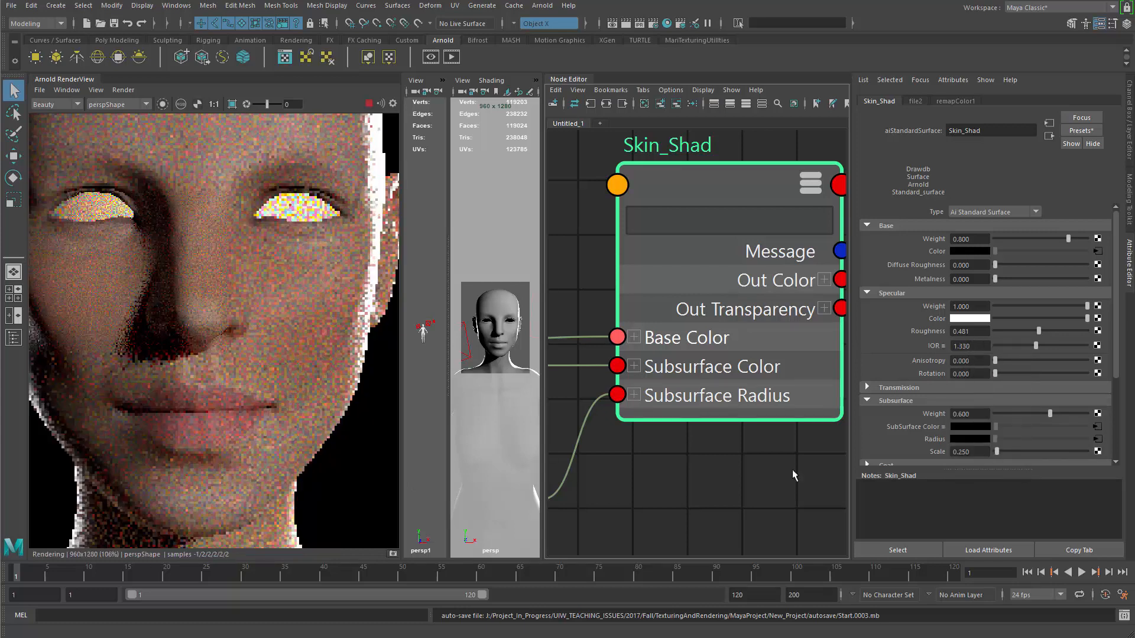
middle_click_drag(274, 347, 261, 409)
scroll(272, 407, "up", 1)
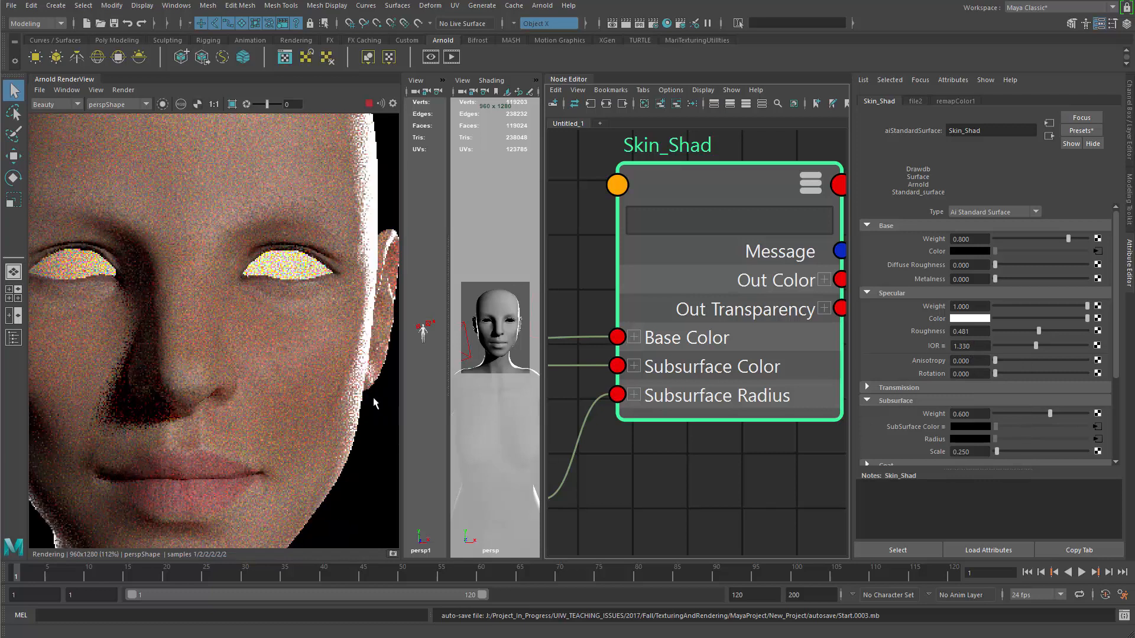
- Apply the Skin preset to the specular IOR of Skin_Shad, giving 1.400
double_click(970, 345)
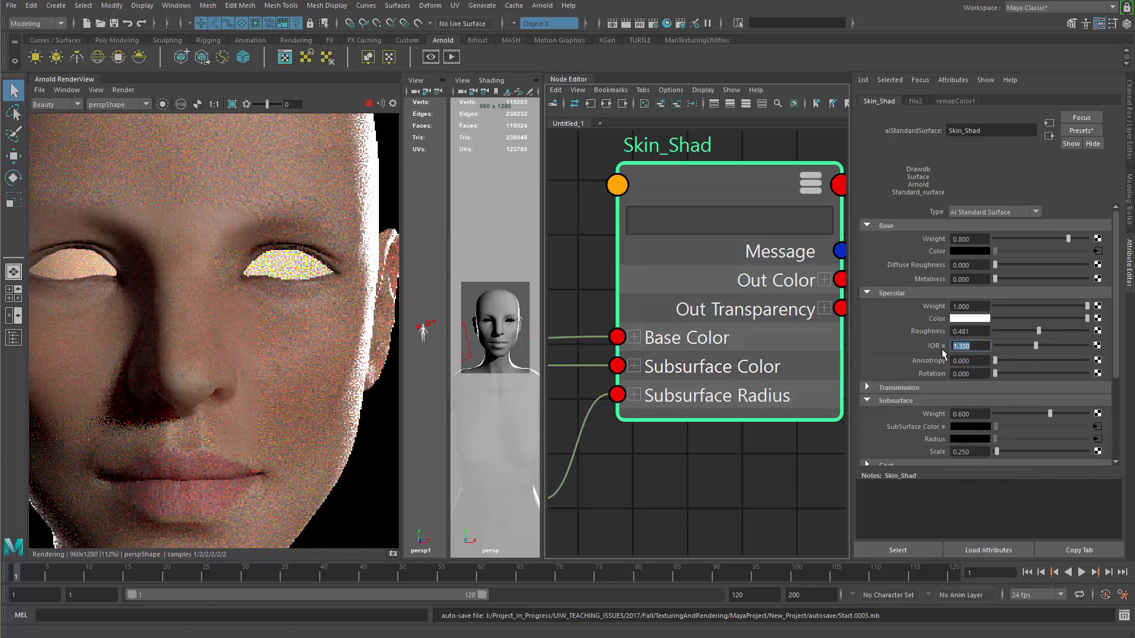
left_click(946, 348)
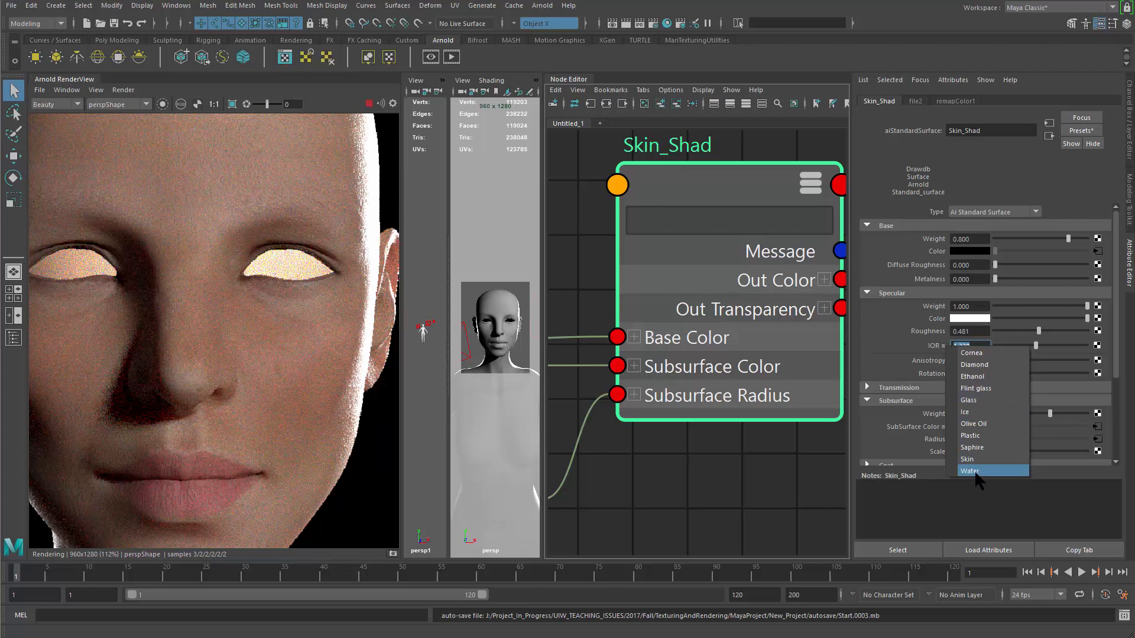
left_click(974, 459)
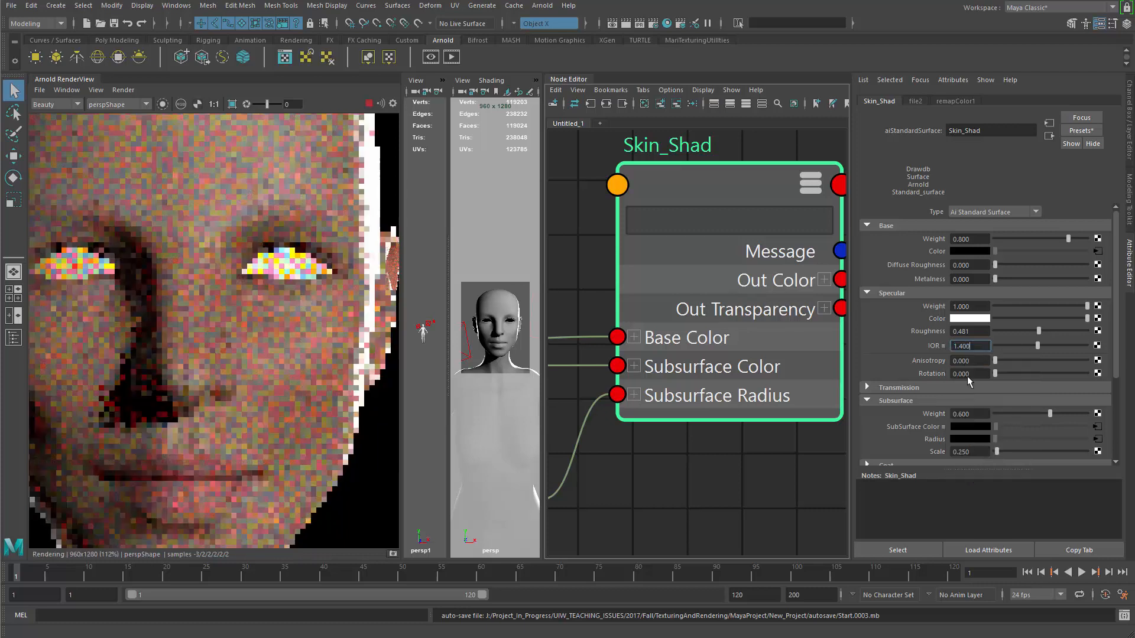
- Examine the specular response in the render around the nose, lips and eyes, and along the bright rim beside the ear
middle_click_drag(192, 359, 229, 363)
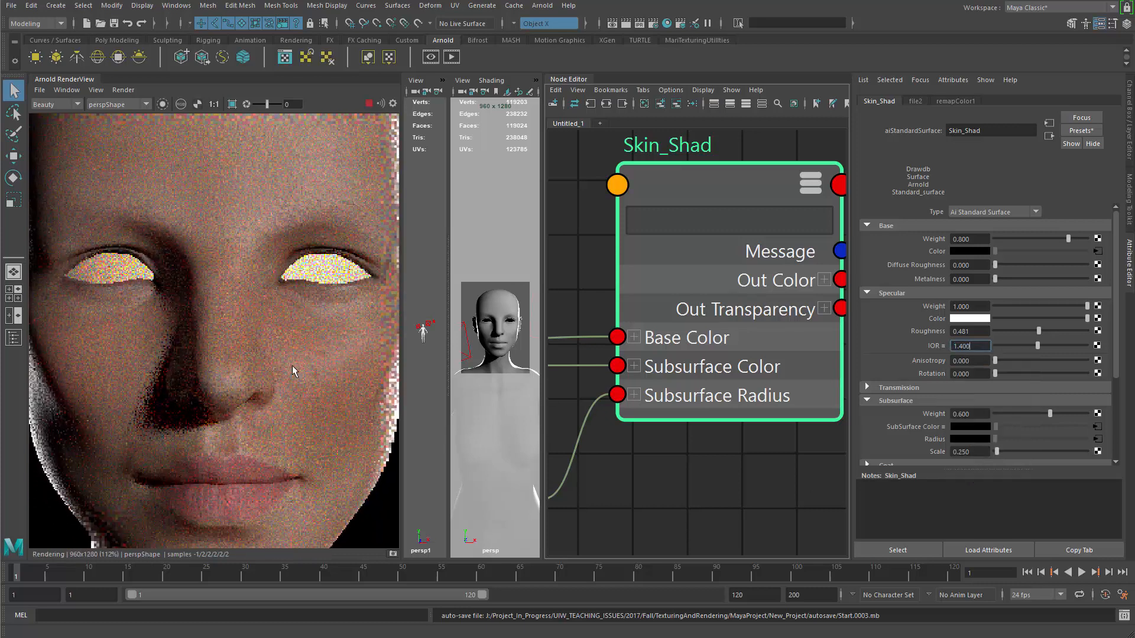
left_click_drag(1114, 333, 1100, 296)
scroll(223, 380, "up", 2)
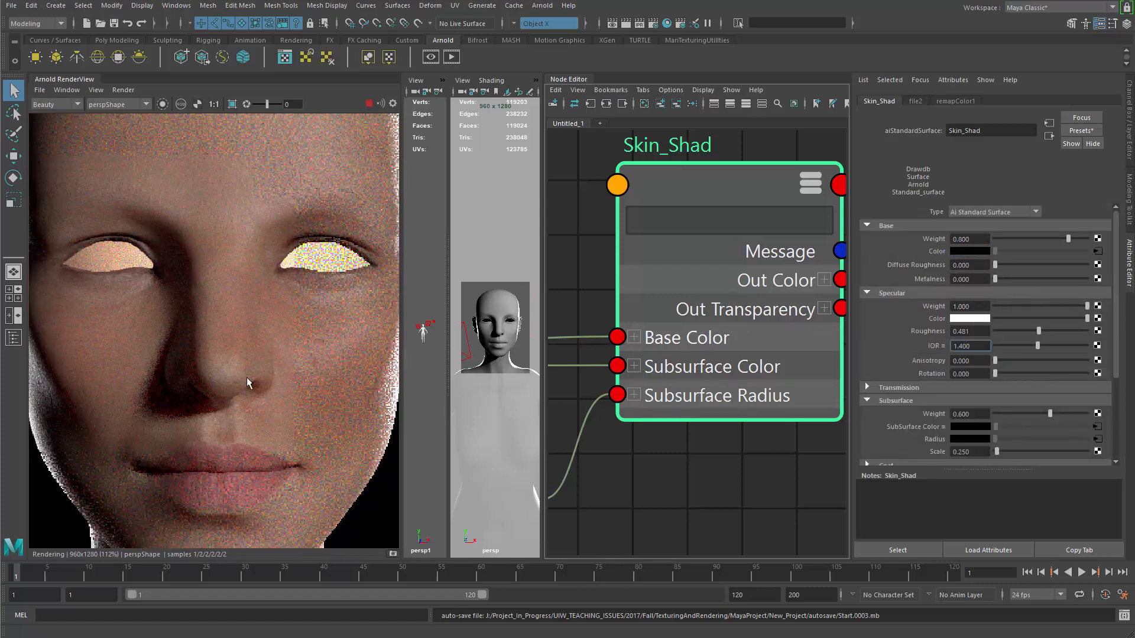
scroll(248, 380, "up", 1)
middle_click_drag(248, 380, 203, 317)
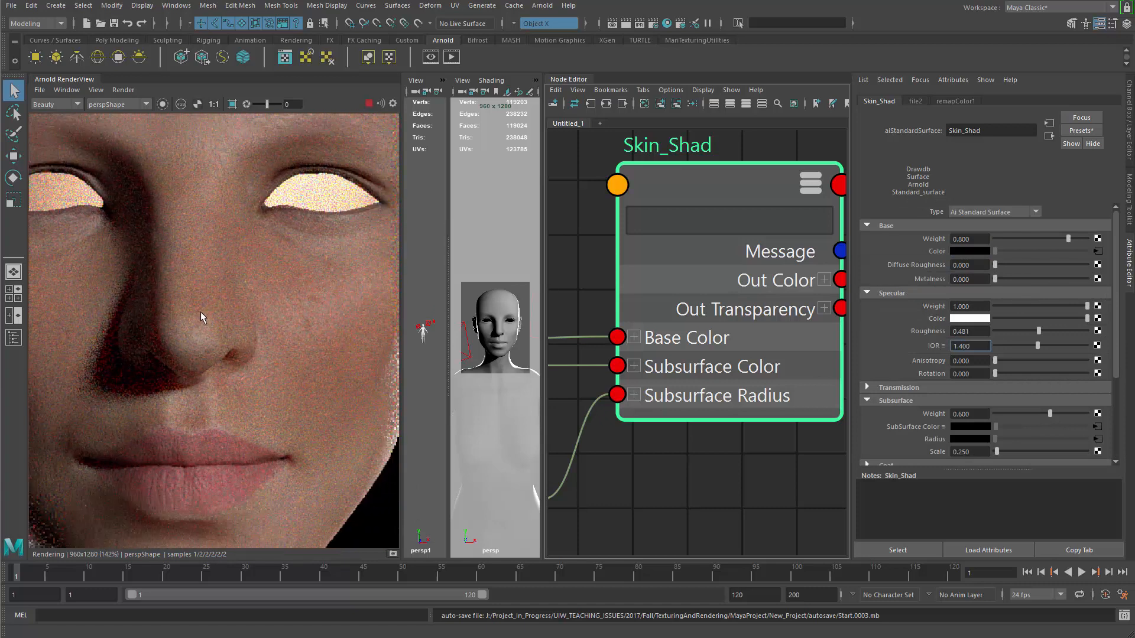
middle_click_drag(283, 401, 292, 434)
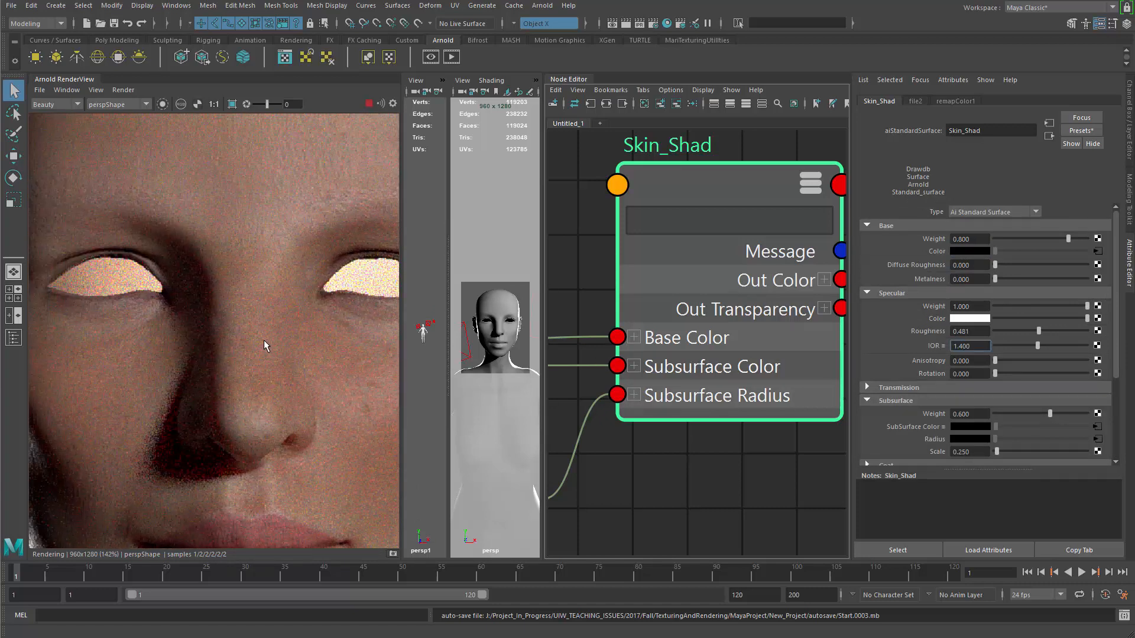
scroll(118, 235, "down", 2)
scroll(266, 362, "down", 3)
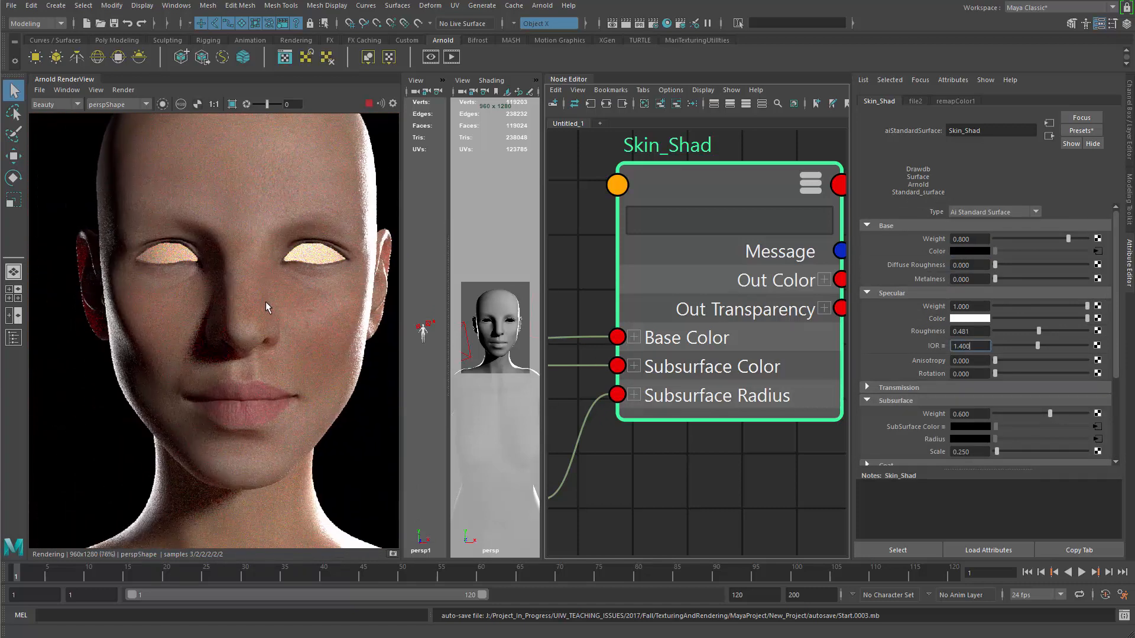
middle_click_drag(264, 321, 195, 282)
scroll(266, 355, "up", 3)
middle_click_drag(301, 378, 261, 355)
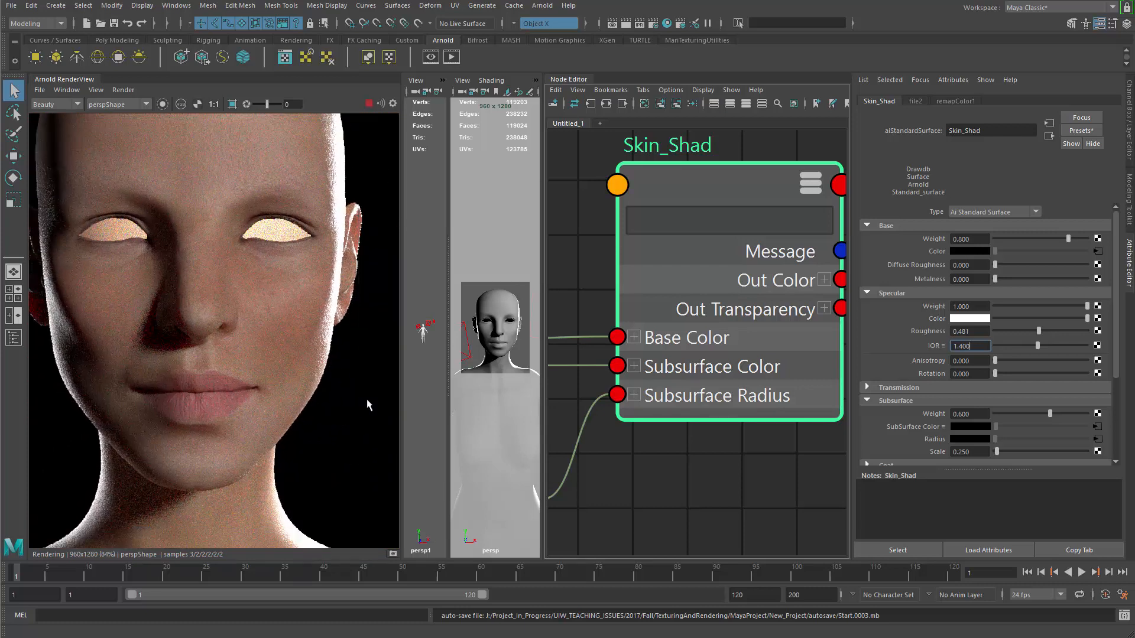
middle_click_drag(224, 277, 167, 348)
scroll(231, 328, "down", 2)
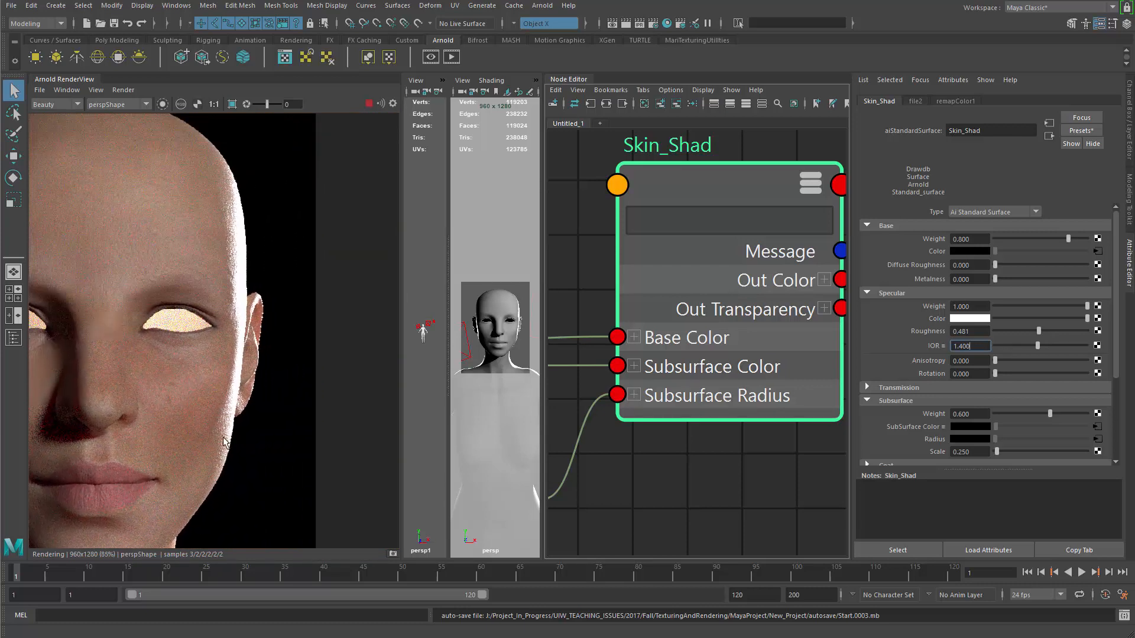
- Set the exposure of the area light aiAreaLightShape3 to 15
middle_click_drag(225, 463, 262, 422)
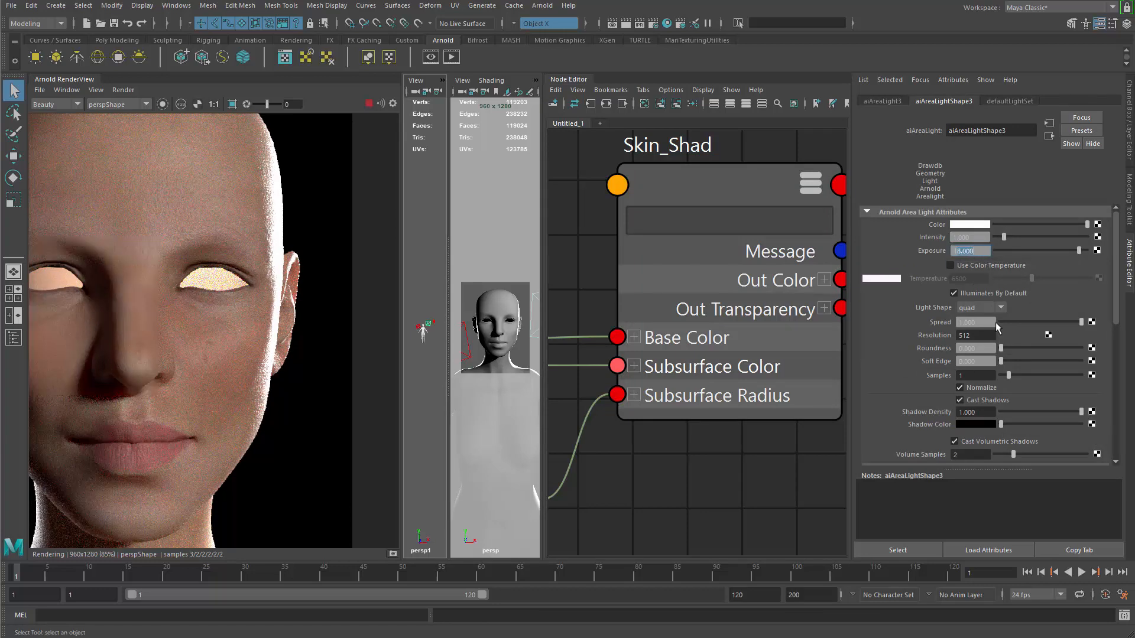
type("15")
key("Return")
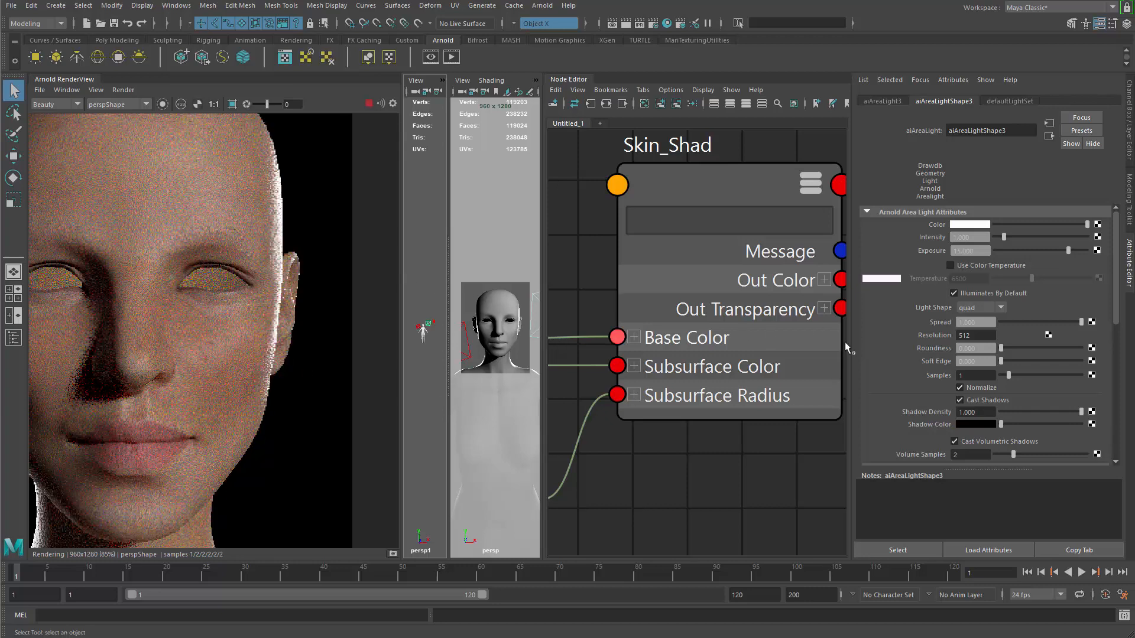
- Lower the test resolution of the Arnold render to 10%
key("w")
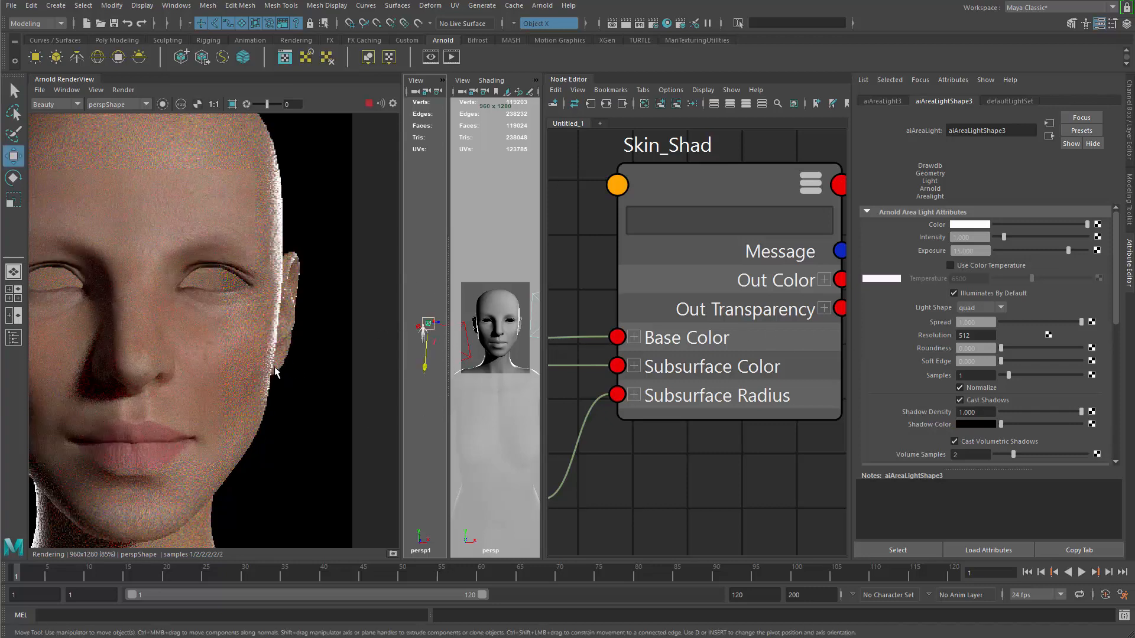
scroll(237, 370, "down", 2)
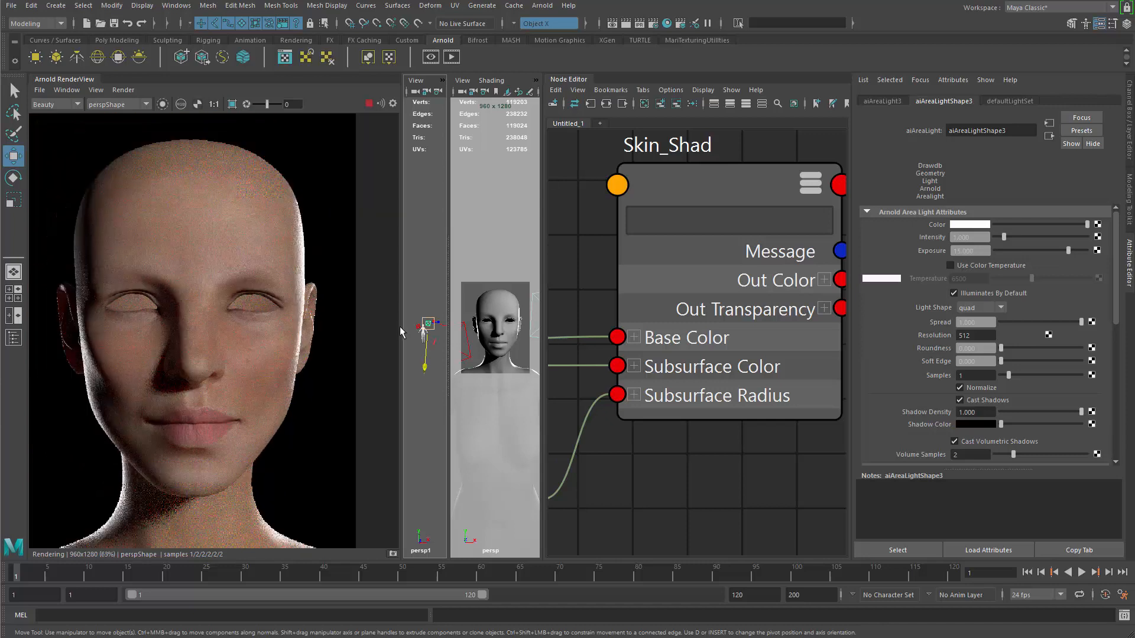
left_click_drag(447, 328, 459, 327)
key("space")
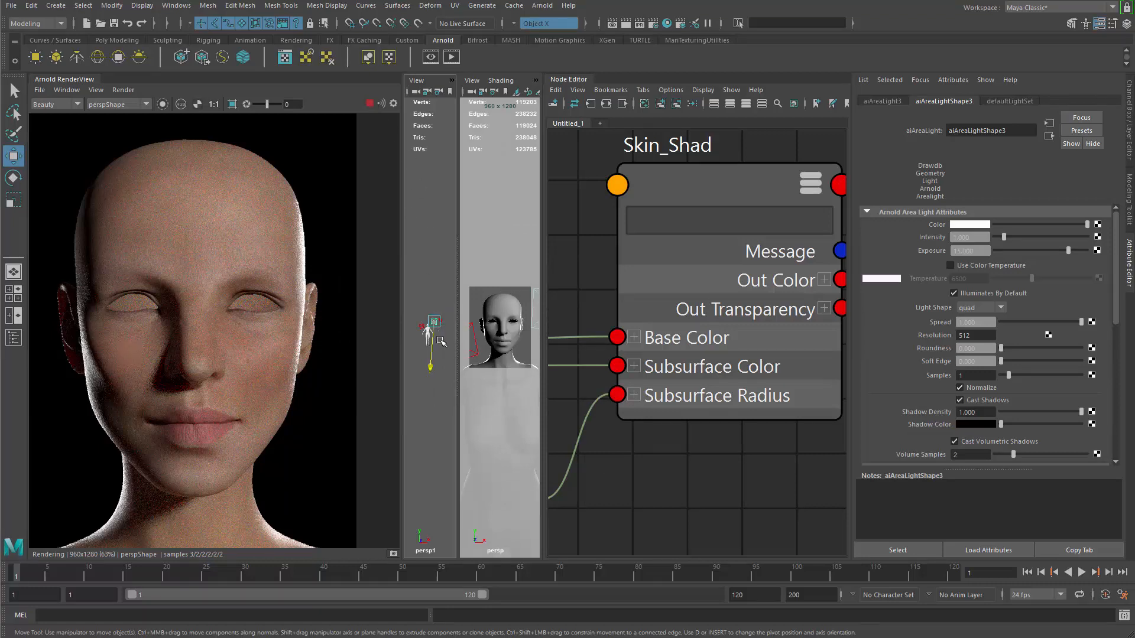
key("r")
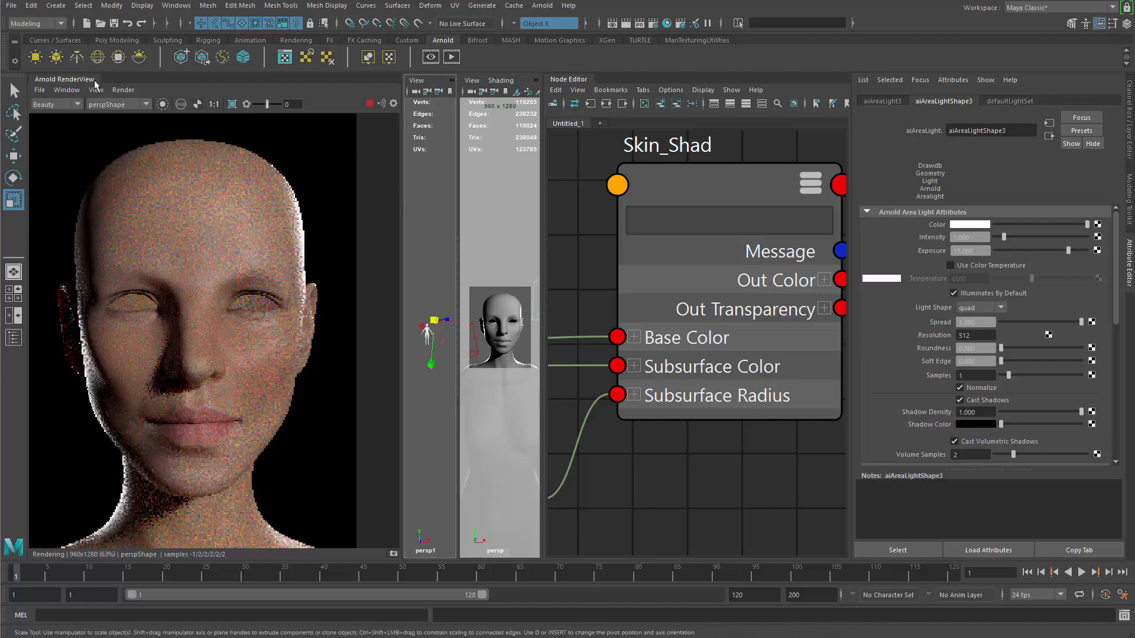
left_click(79, 90)
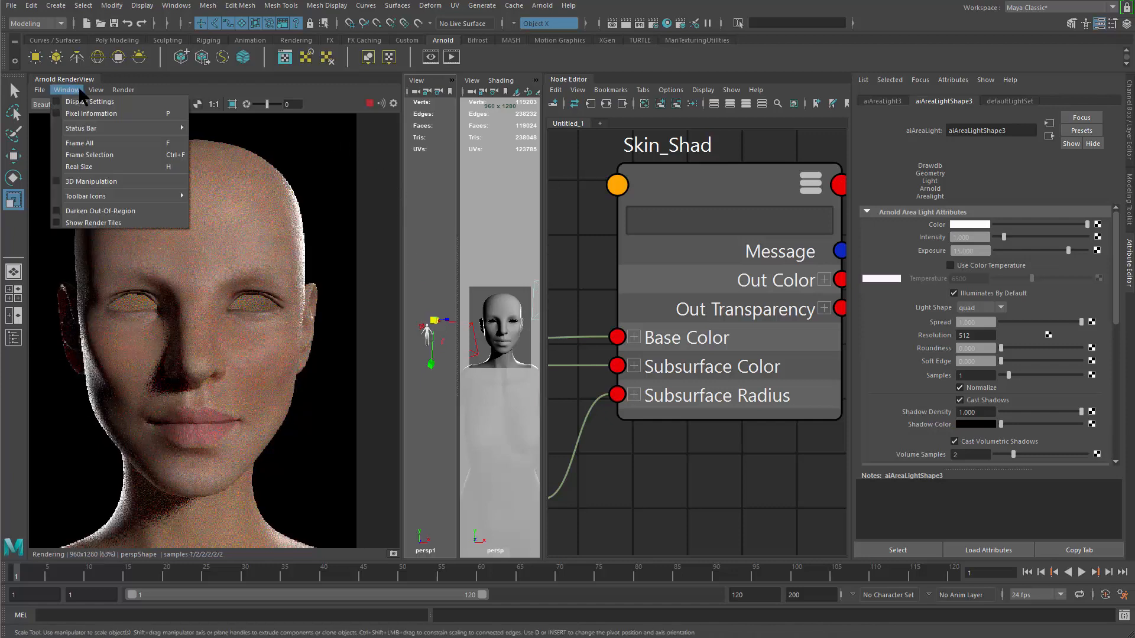
mouse_move(110, 93)
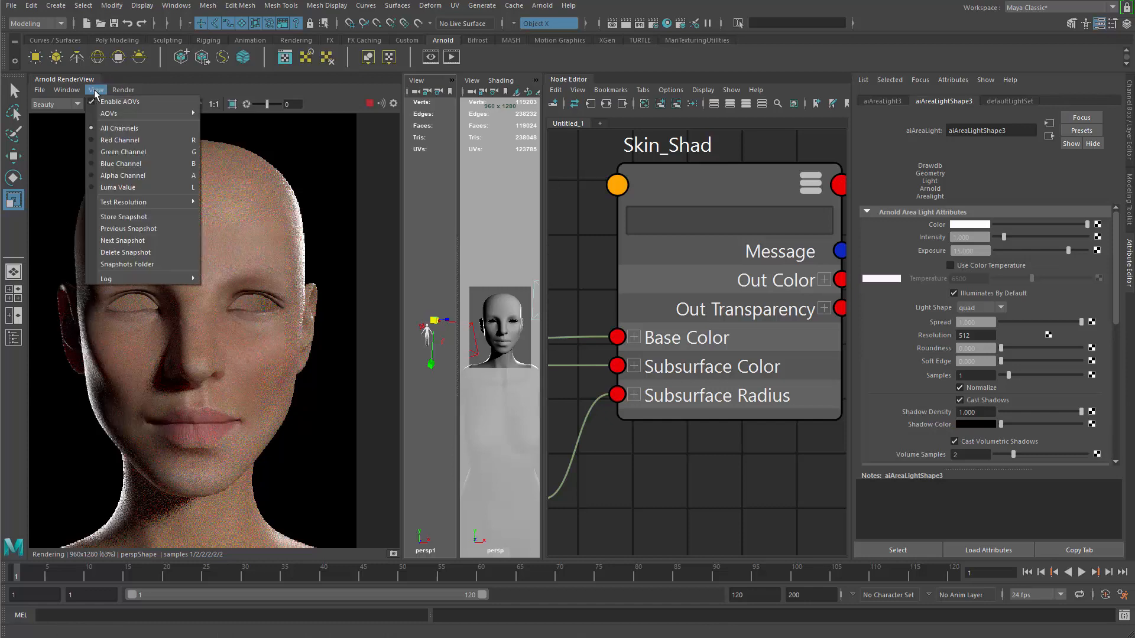
mouse_move(126, 199)
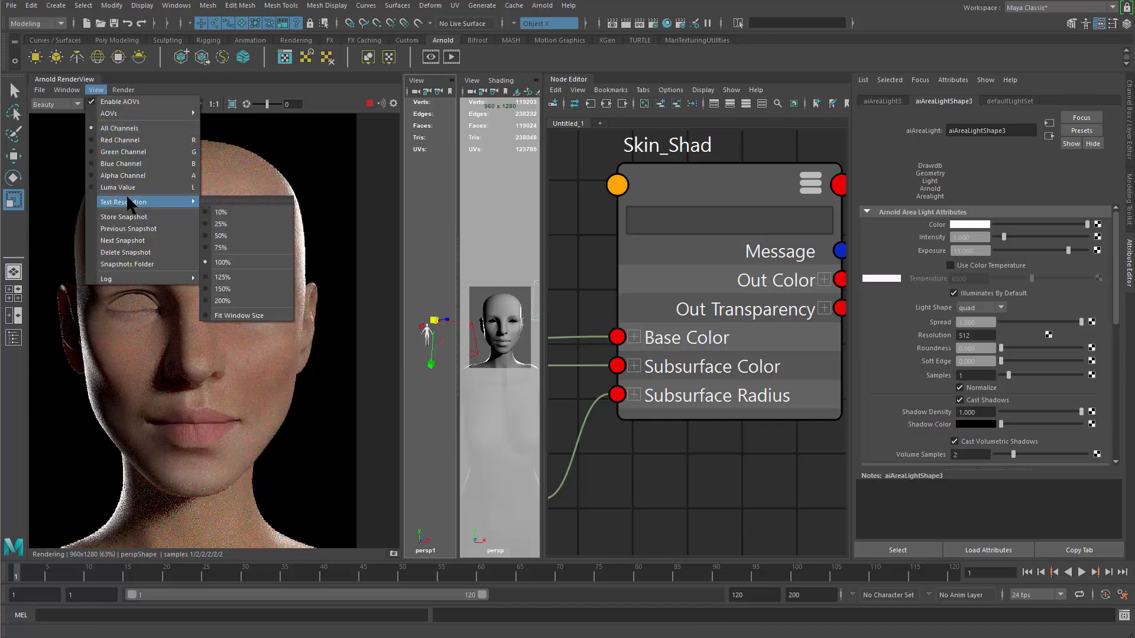
left_click(224, 211)
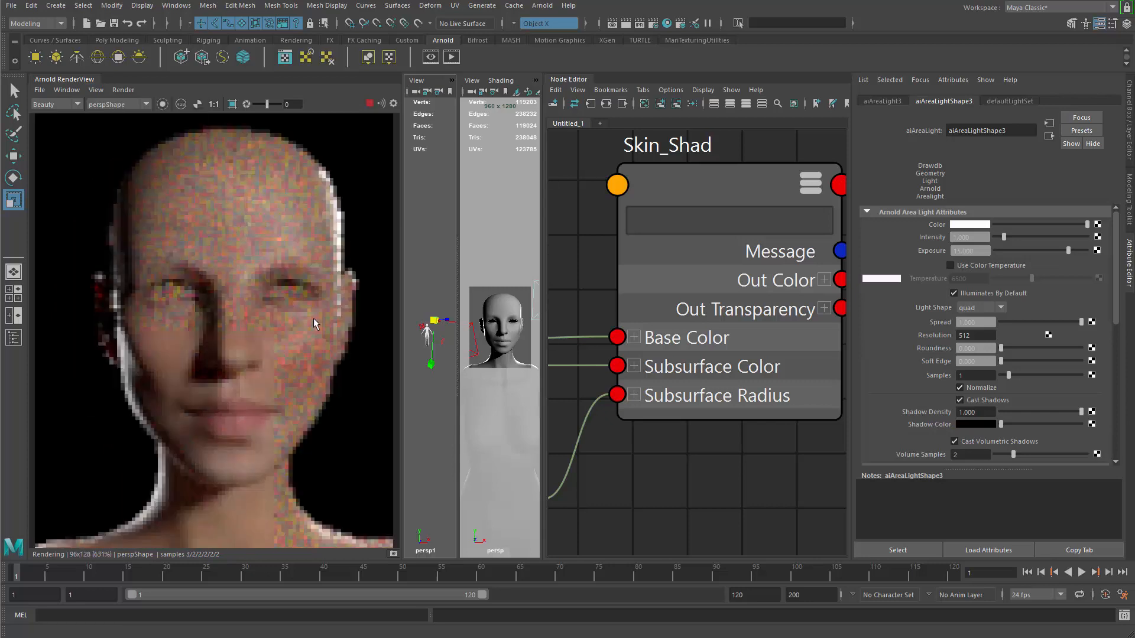
- Widen the persp1 viewport and frame the selected area light together with the figure
right_click_drag(421, 343, 370, 294, "alt")
key("f")
left_click_drag(456, 312, 514, 316)
left_click_drag(402, 317, 296, 318)
key("f")
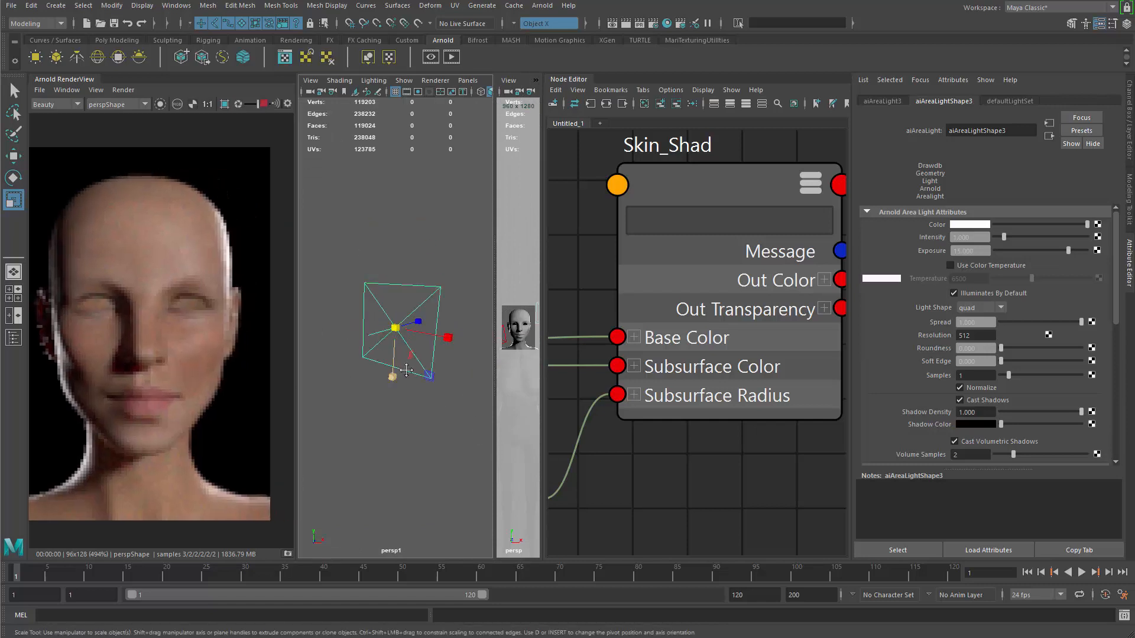
scroll(409, 371, "down", 6)
scroll(417, 368, "up", 3)
left_click_drag(403, 348, 408, 368, "alt")
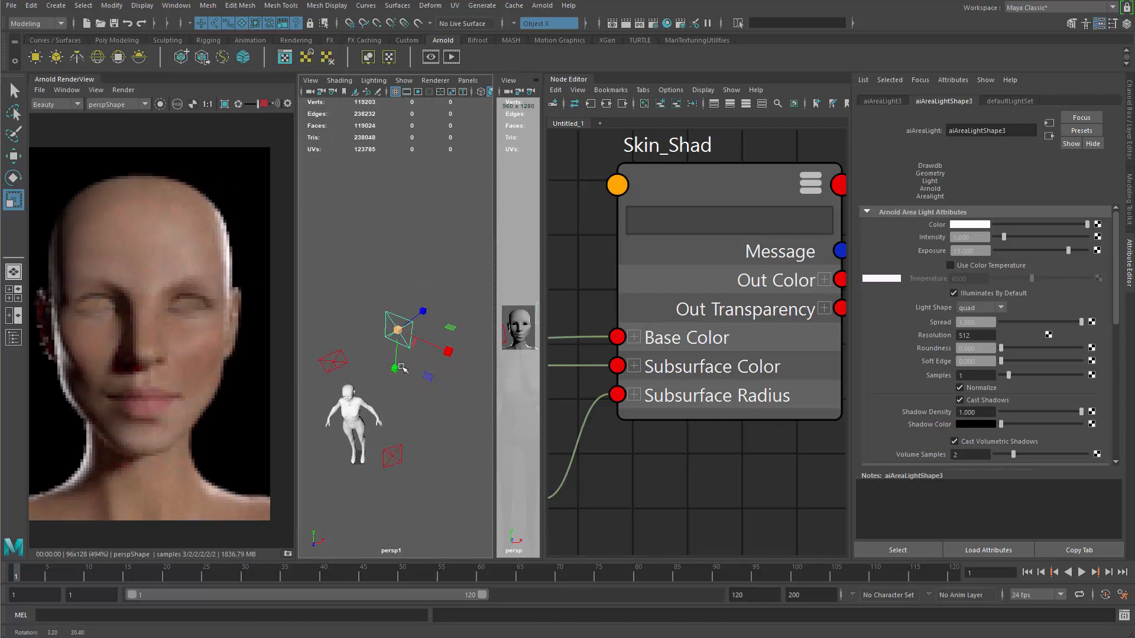
- Move aiAreaLight3 to a new position beside the figure's upper body
key("w")
left_click_drag(415, 321, 417, 335, "alt")
left_click_drag(419, 313, 405, 426)
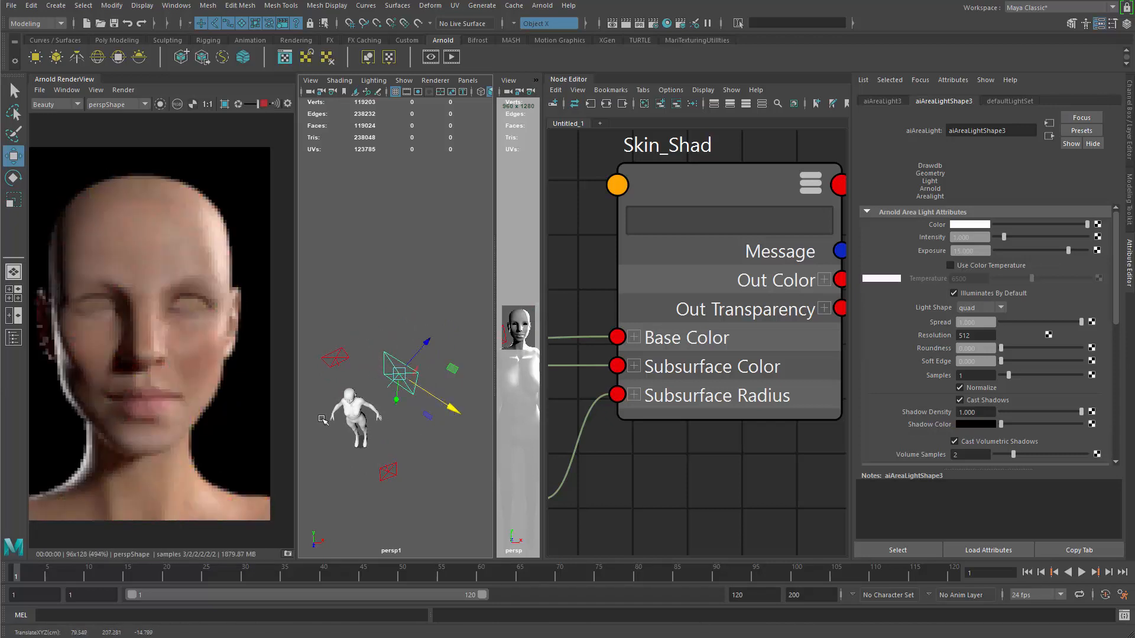
- Rotate aiAreaLight3 toward the figure and lower it to about the height of the head
key("r")
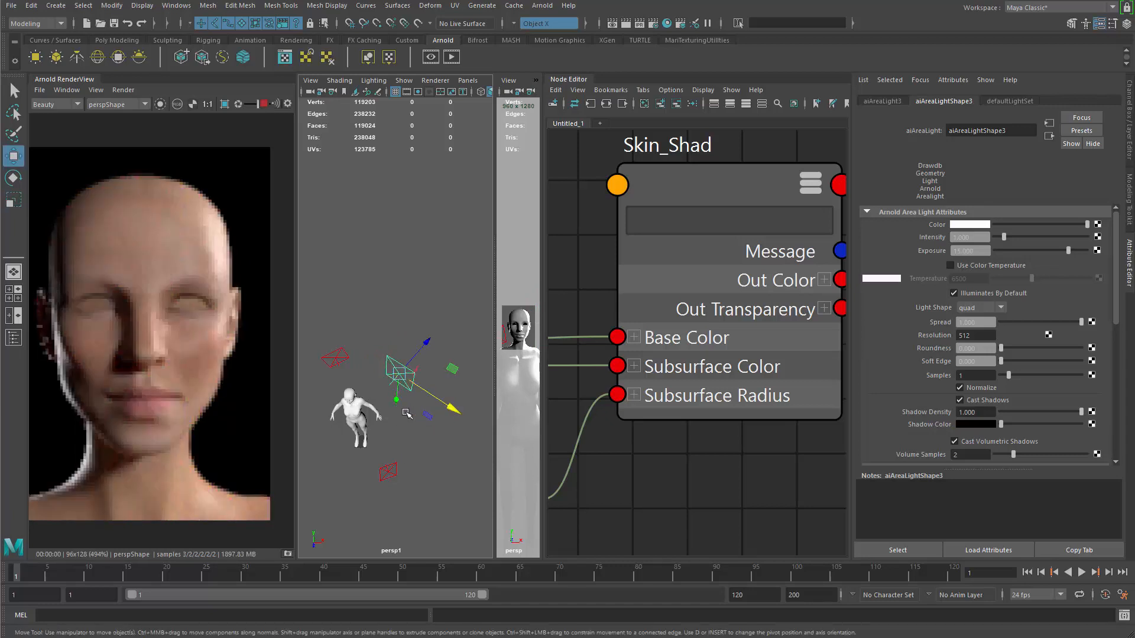
key("e")
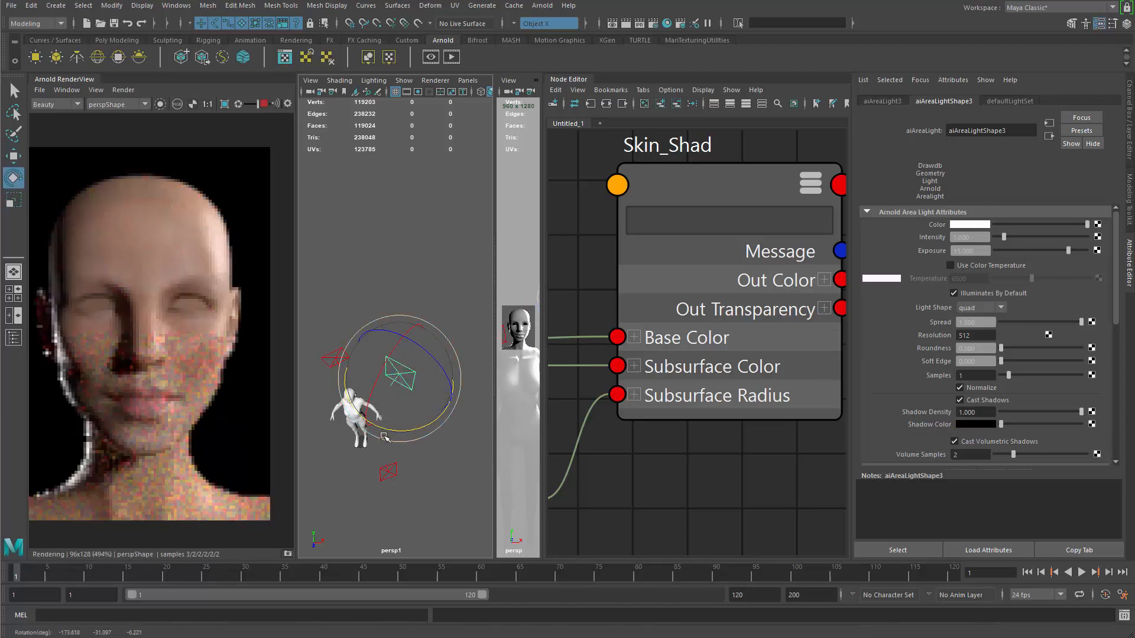
left_click_drag(390, 414, 428, 311, "alt")
key("w")
left_click_drag(420, 387, 418, 406)
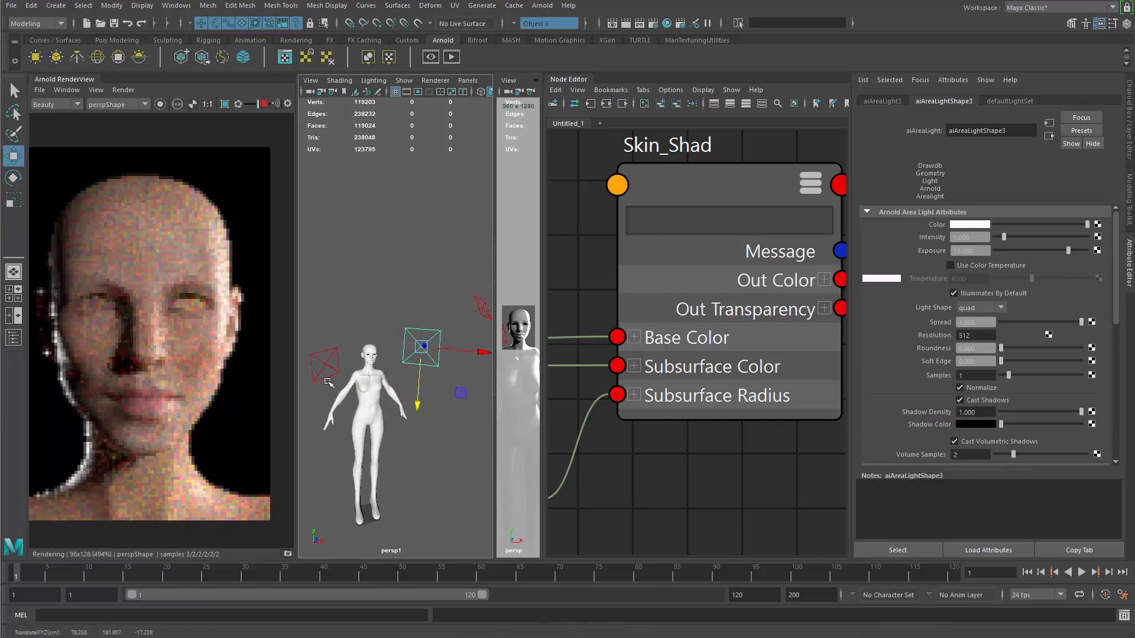
- Select aiAreaLight2 on the opposite side of the figure and adjust its height to just below head level
left_click_drag(332, 382, 415, 359, "alt")
left_click(426, 325)
middle_click_drag(399, 345, 365, 346, "alt")
left_click_drag(367, 389, 366, 371)
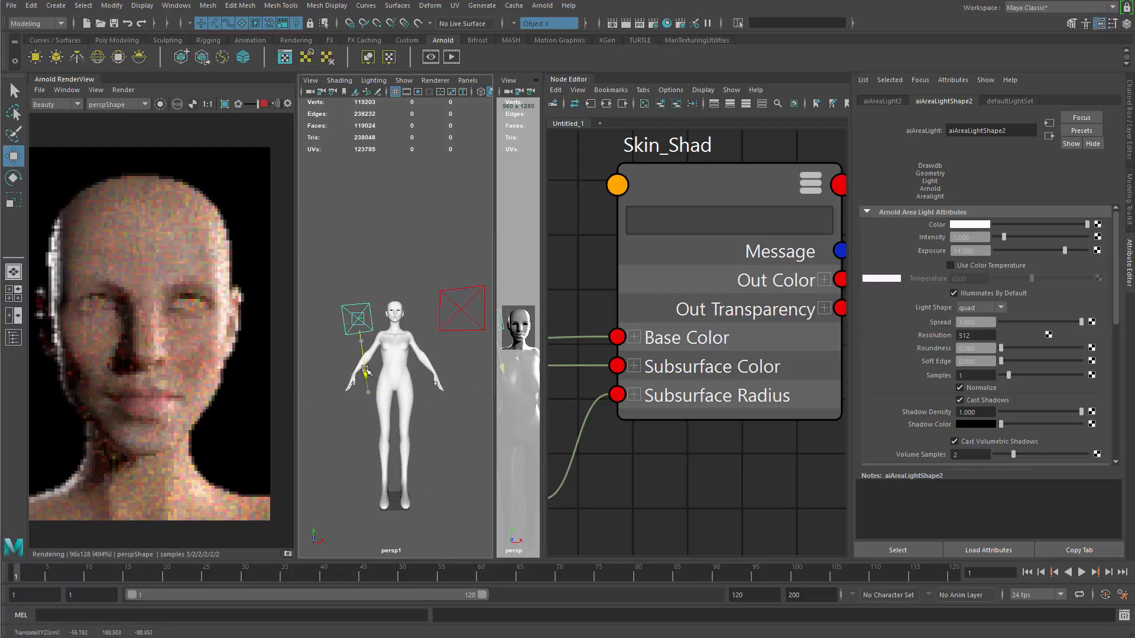
key("r")
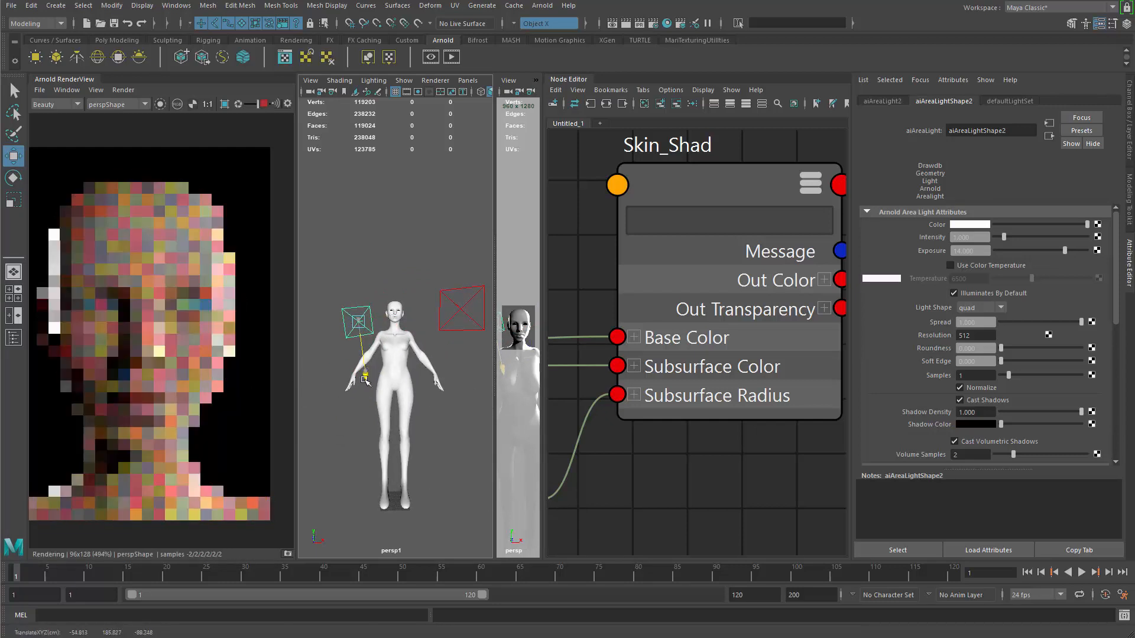
key("w")
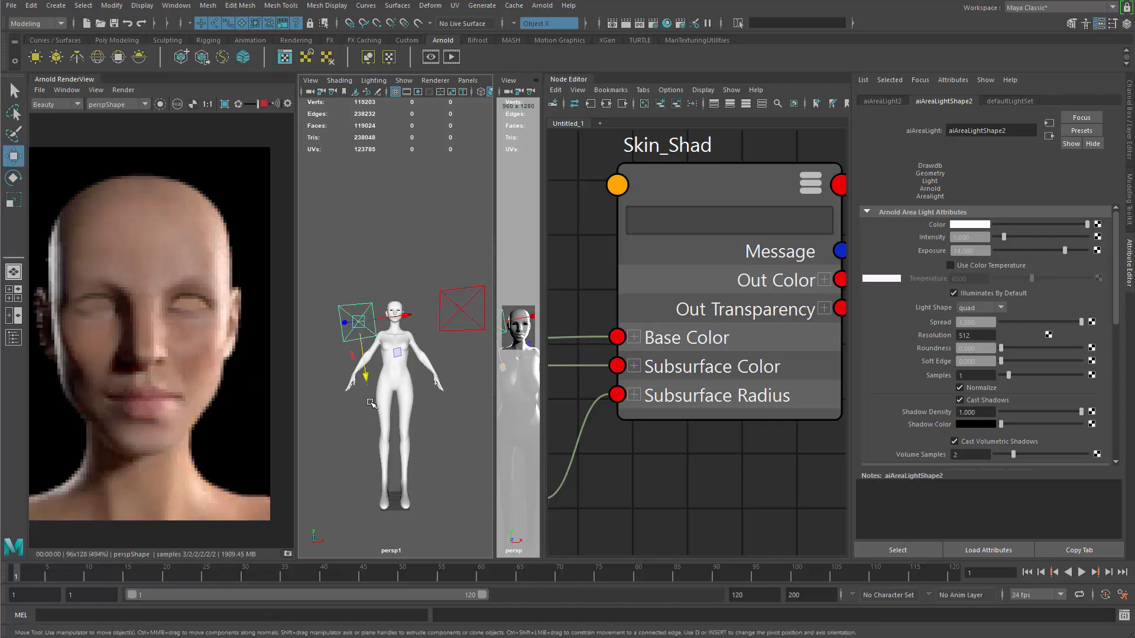
left_click_drag(368, 379, 370, 395)
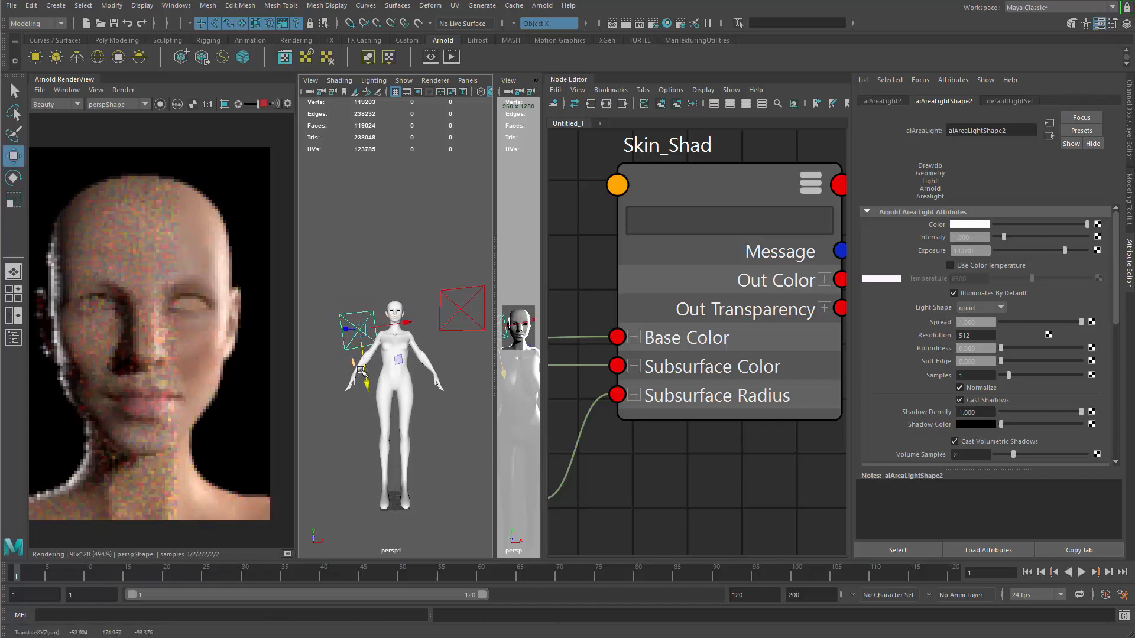
- Rotate aiAreaLight2 and move it farther out from the figure, checking the face in the render
key("e")
left_click_drag(363, 339, 386, 327)
key("w")
scroll(200, 433, "down", 2)
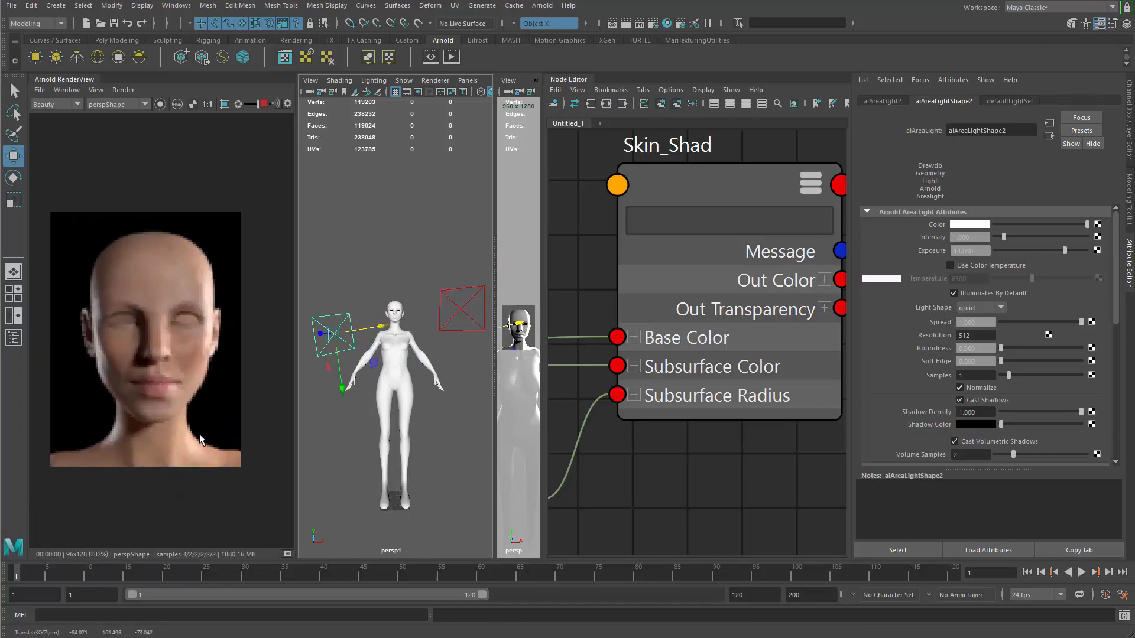
scroll(200, 434, "up", 1)
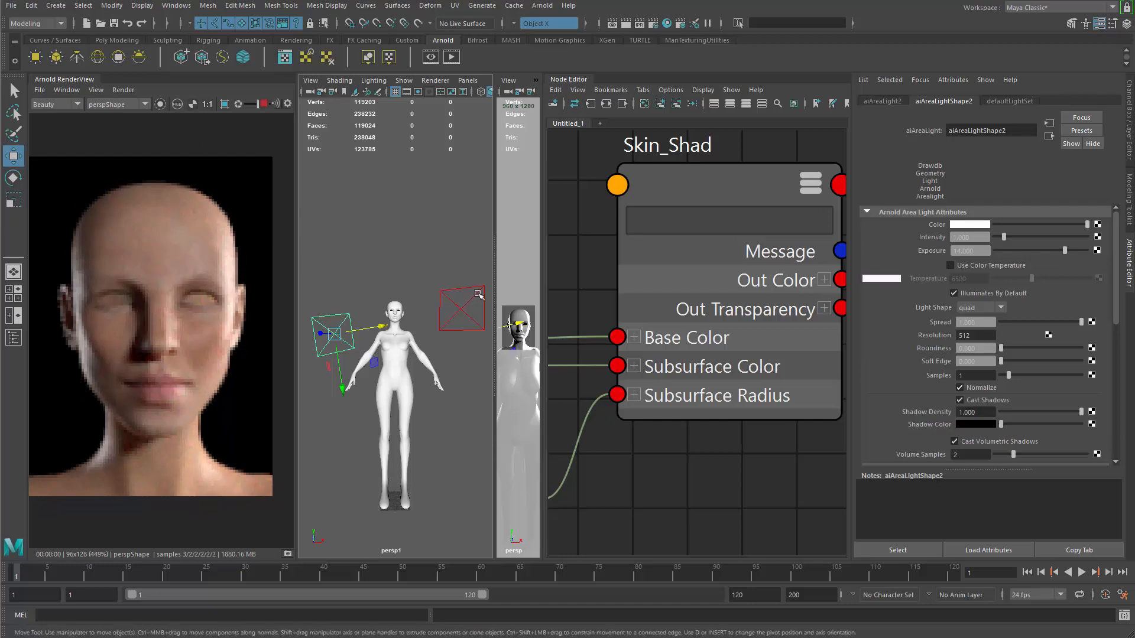
- Move aiAreaLight3 slightly closer to the figure and rotate it to re-aim it at the head
left_click(478, 306)
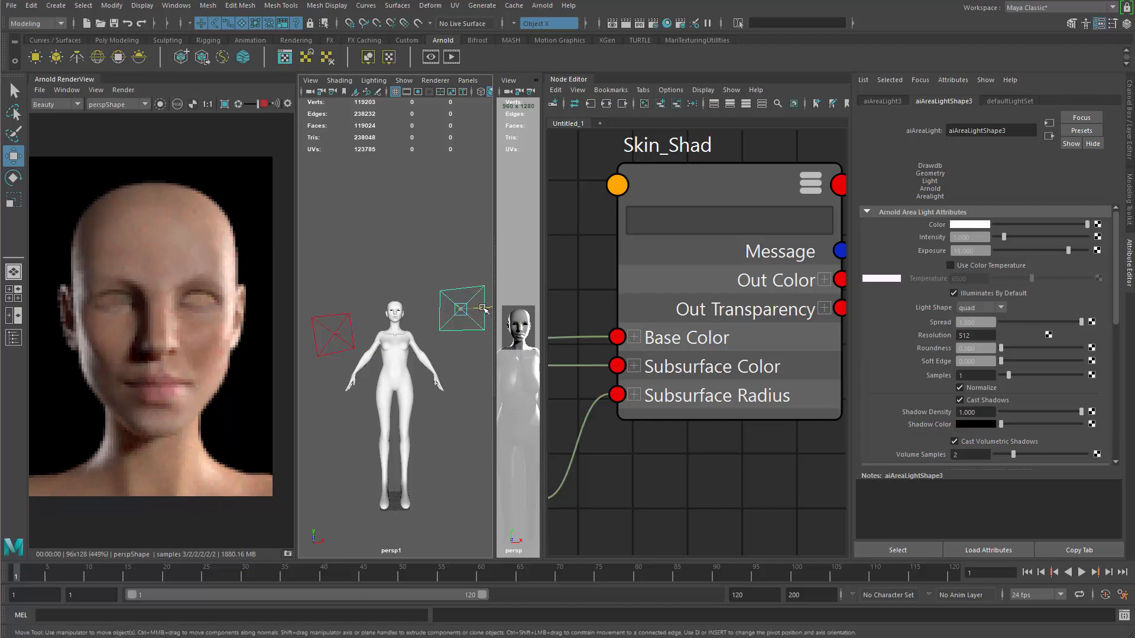
left_click_drag(483, 309, 471, 310)
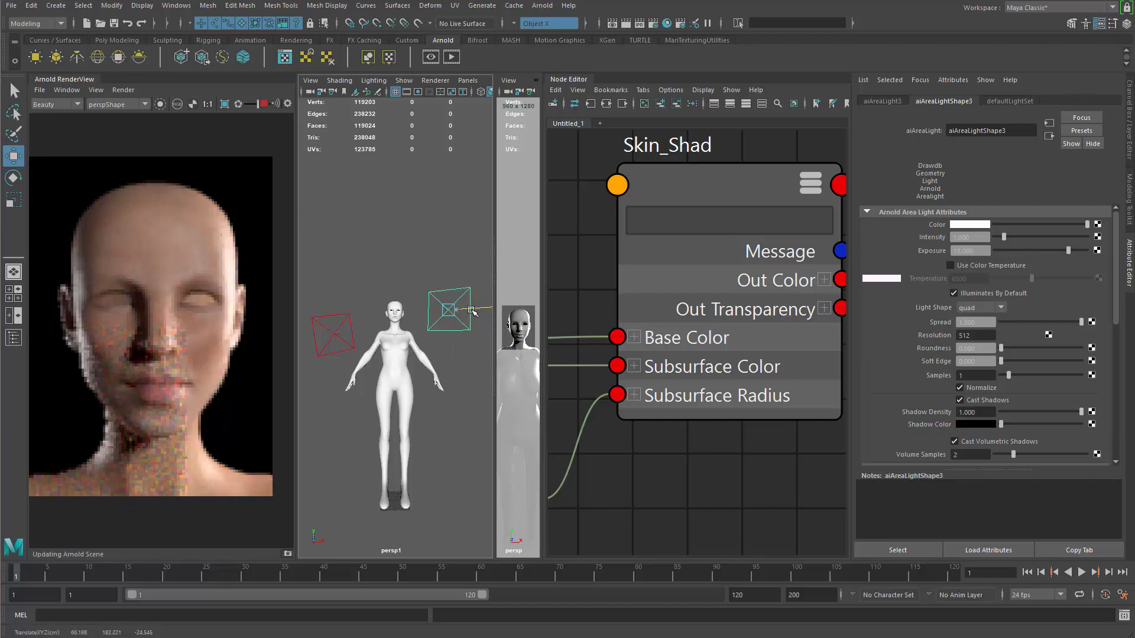
key("e")
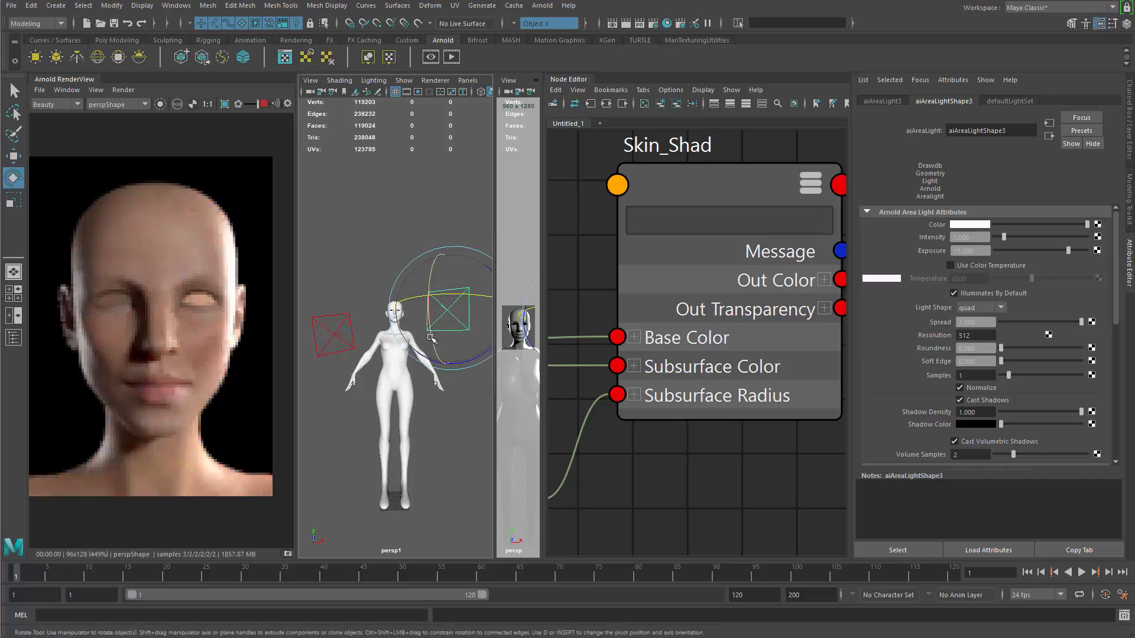
left_click_drag(455, 299, 453, 361)
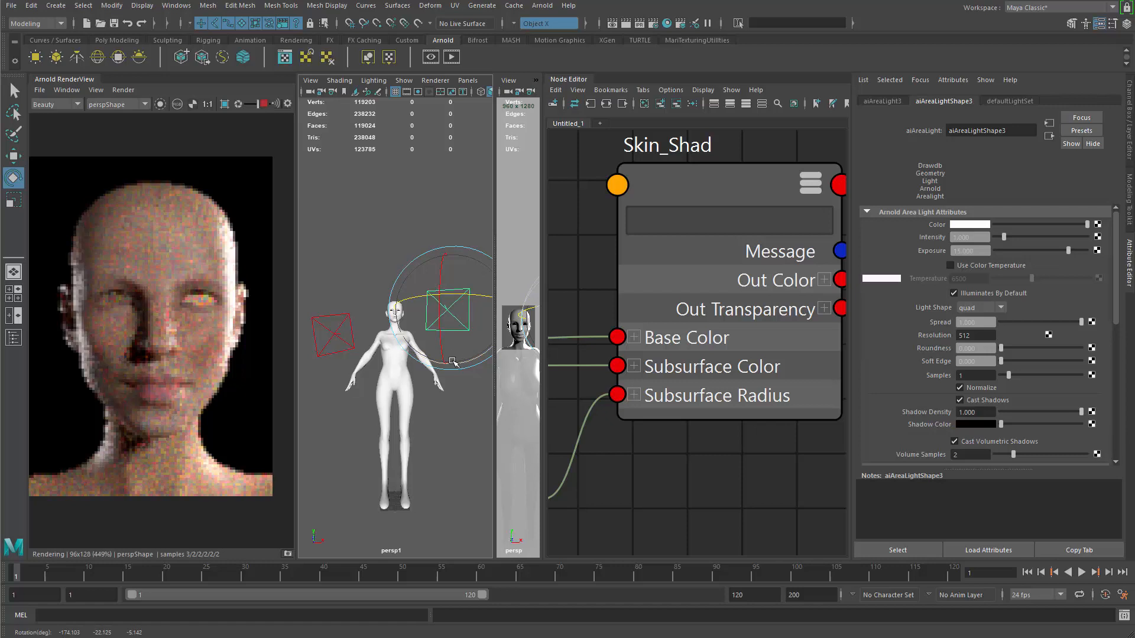
- Set the exposure of aiAreaLightShape3 to 14 and lower the light slightly
key("w")
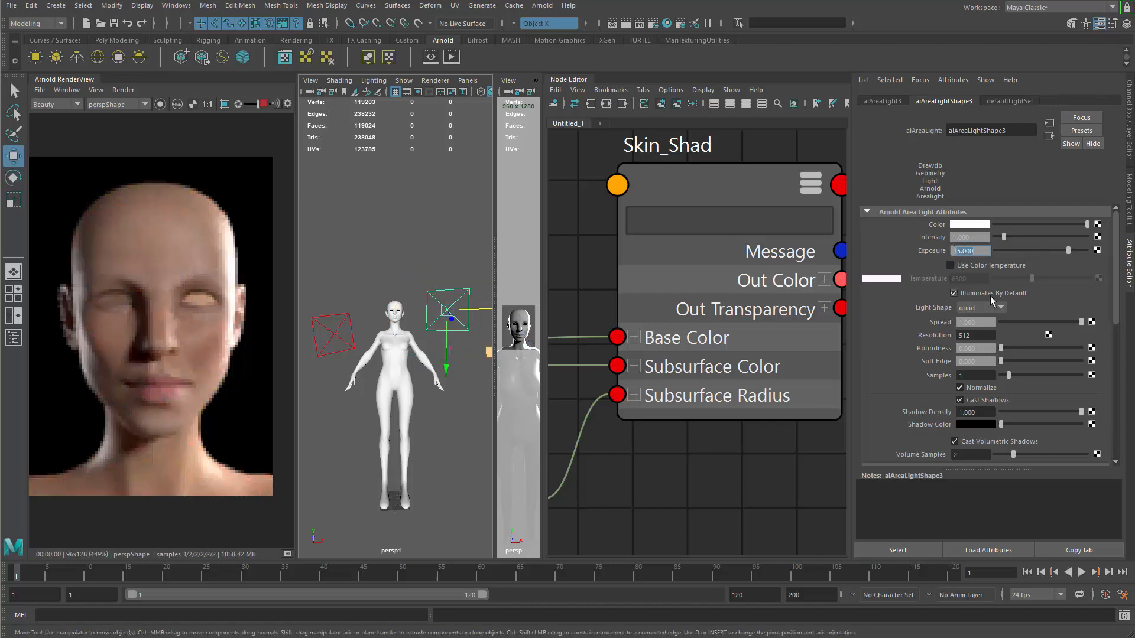
key("Return")
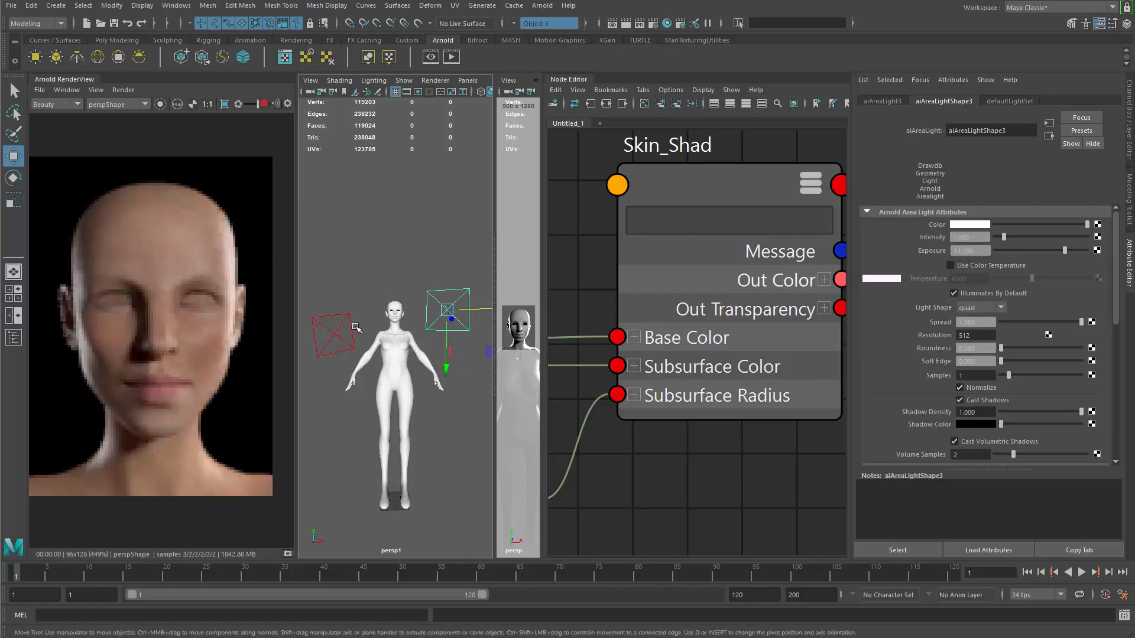
left_click_drag(448, 369, 447, 386)
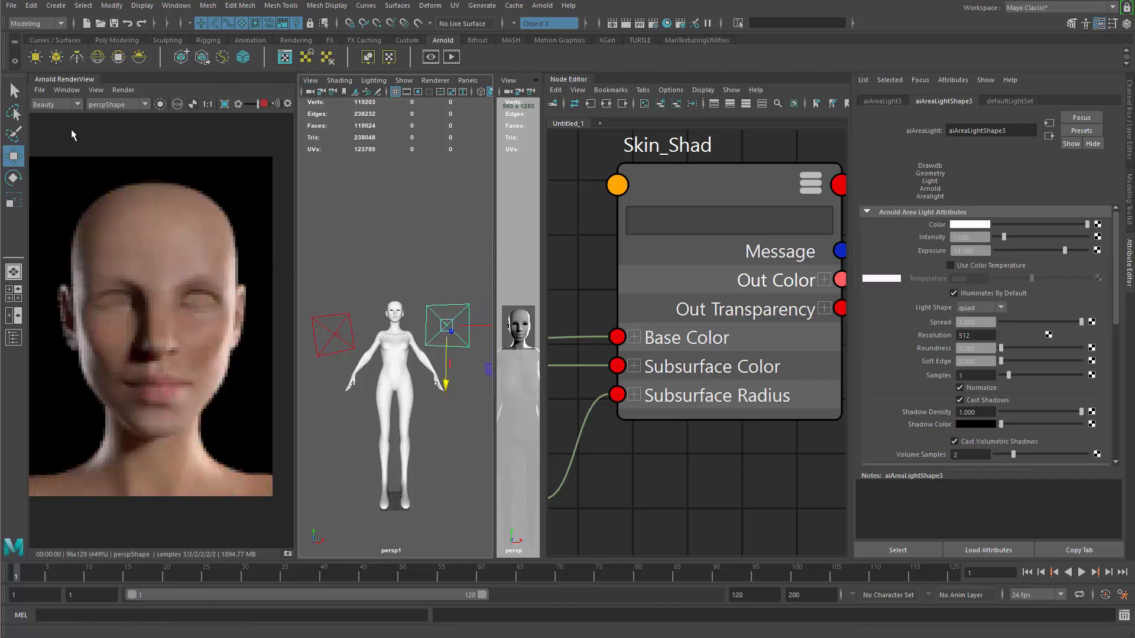
- Restore the render's test resolution to 100% and inspect the relit face up close
left_click(65, 90)
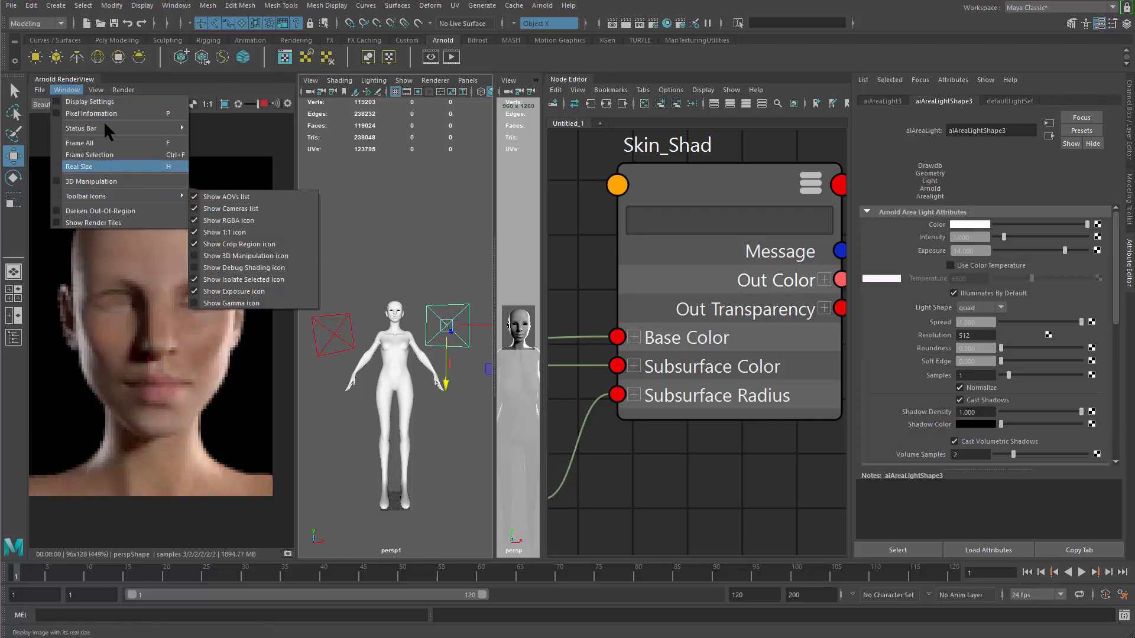
mouse_move(96, 90)
mouse_move(195, 202)
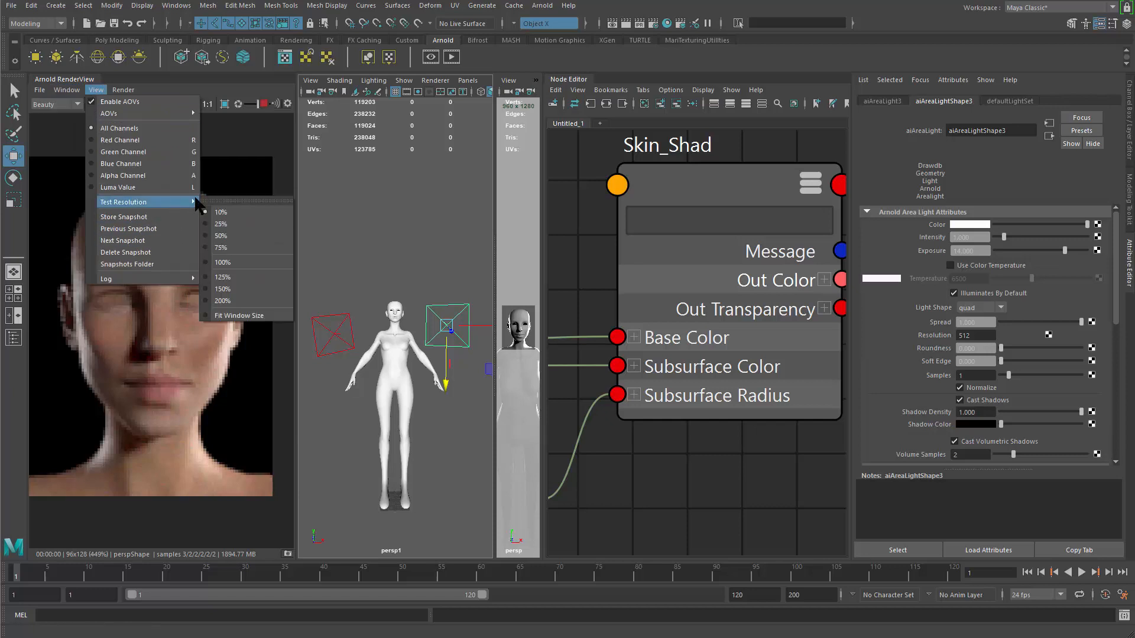
left_click(265, 263)
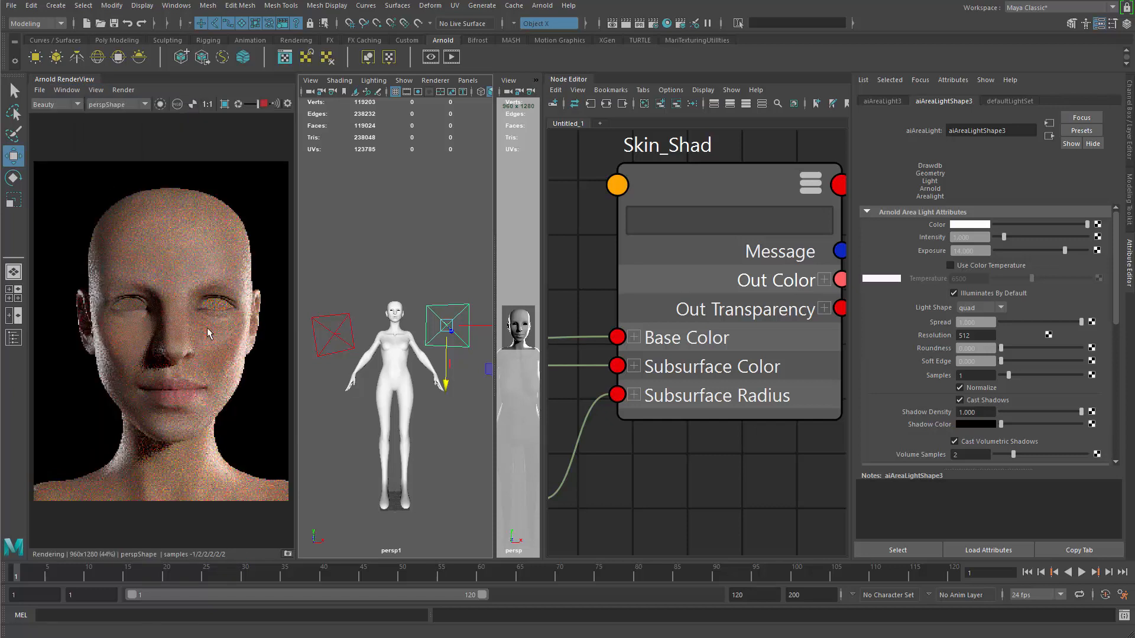
scroll(283, 426, "up", 4)
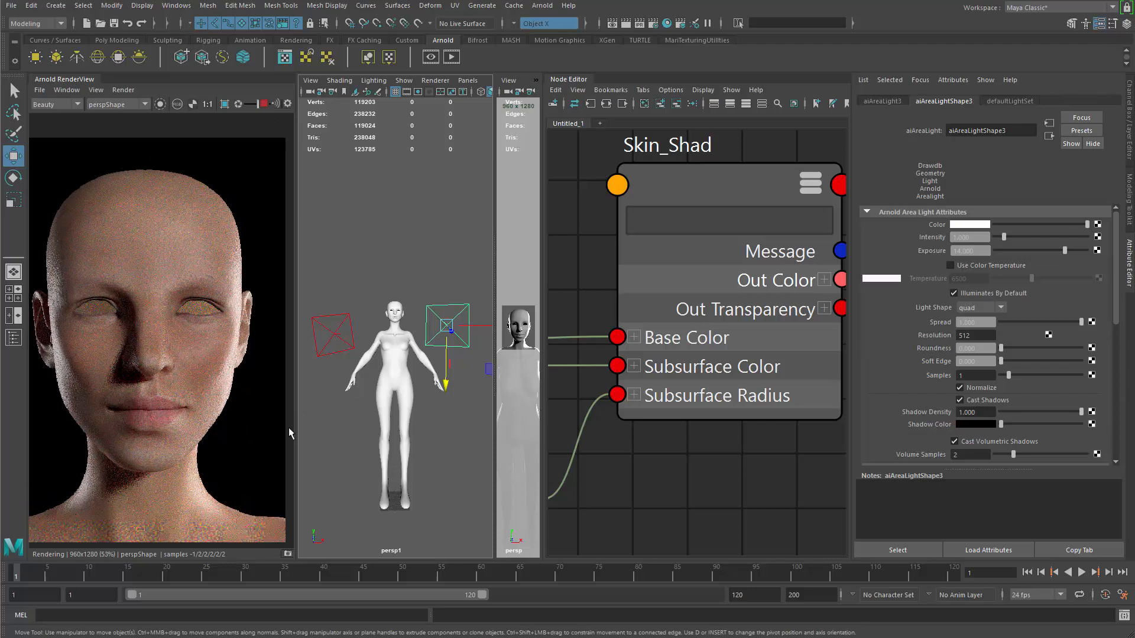
scroll(218, 416, "up", 2)
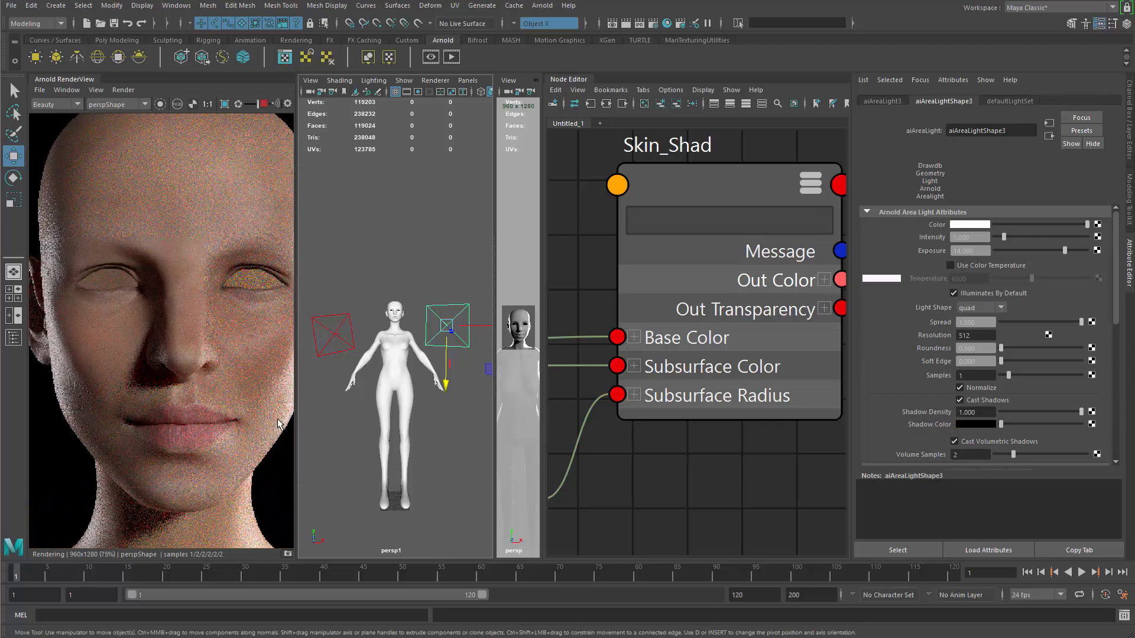
middle_click_drag(237, 395, 224, 401)
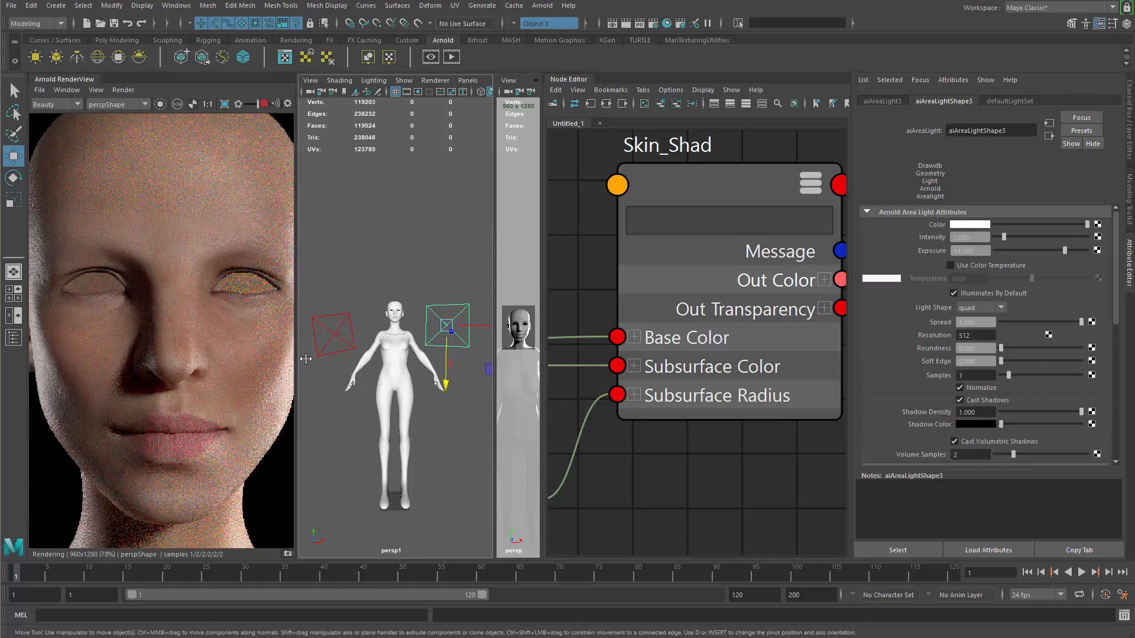
- Widen the render view beside the viewports and rebalance the widths of the persp1 and persp views
left_click_drag(306, 359, 358, 359)
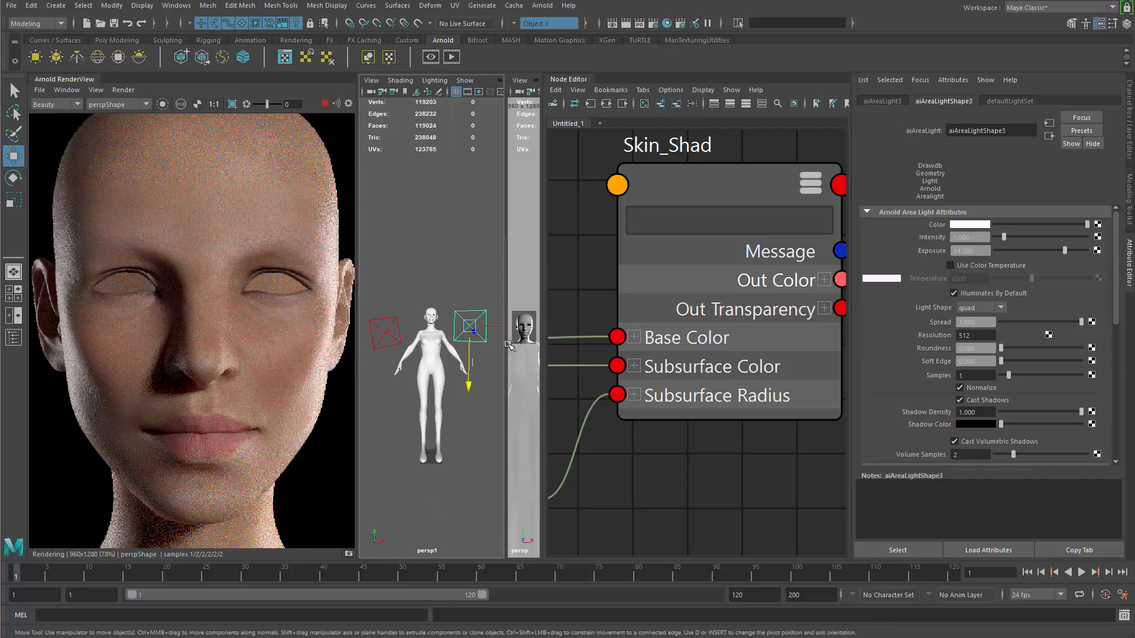
left_click_drag(506, 356, 457, 356)
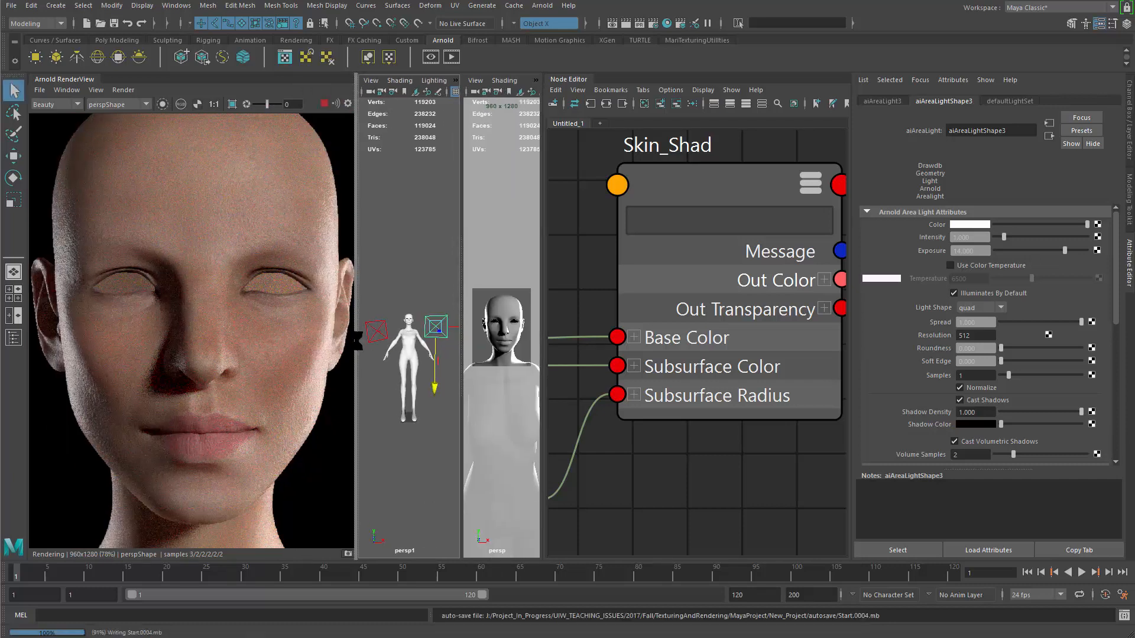
left_click_drag(357, 339, 418, 352)
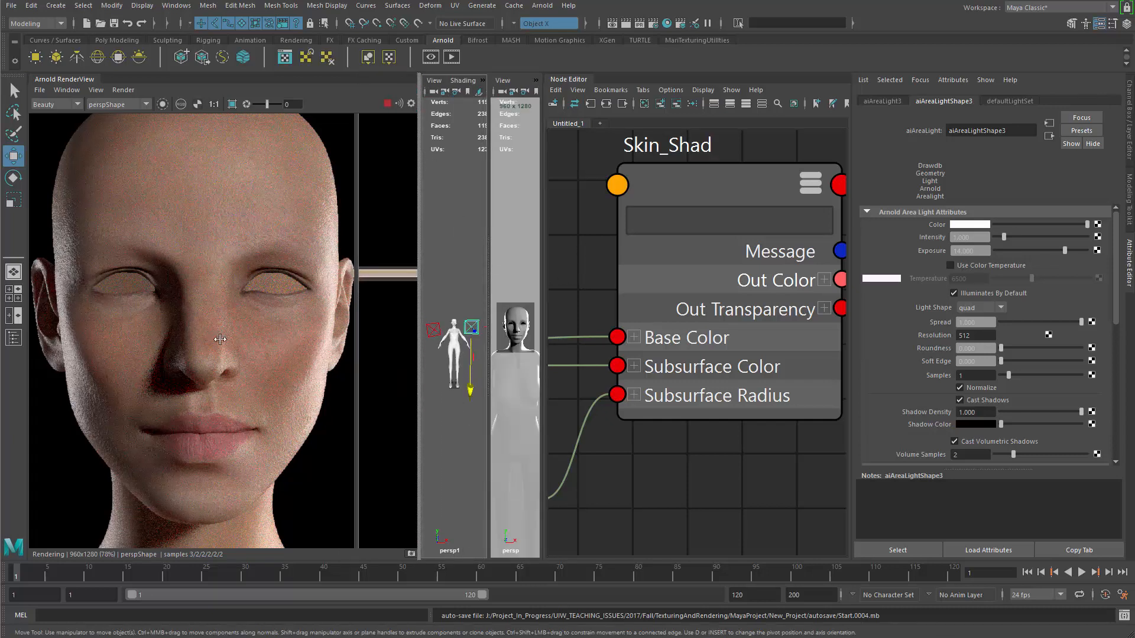
- Examine the rendered face up close, focusing on the skin shading around the eyes, nose and shadowed cheek
middle_click_drag(226, 357, 244, 385, "alt")
right_click_drag(222, 350, 152, 340, "alt")
middle_click_drag(215, 301, 220, 236, "alt")
right_click_drag(236, 266, 405, 492, "alt")
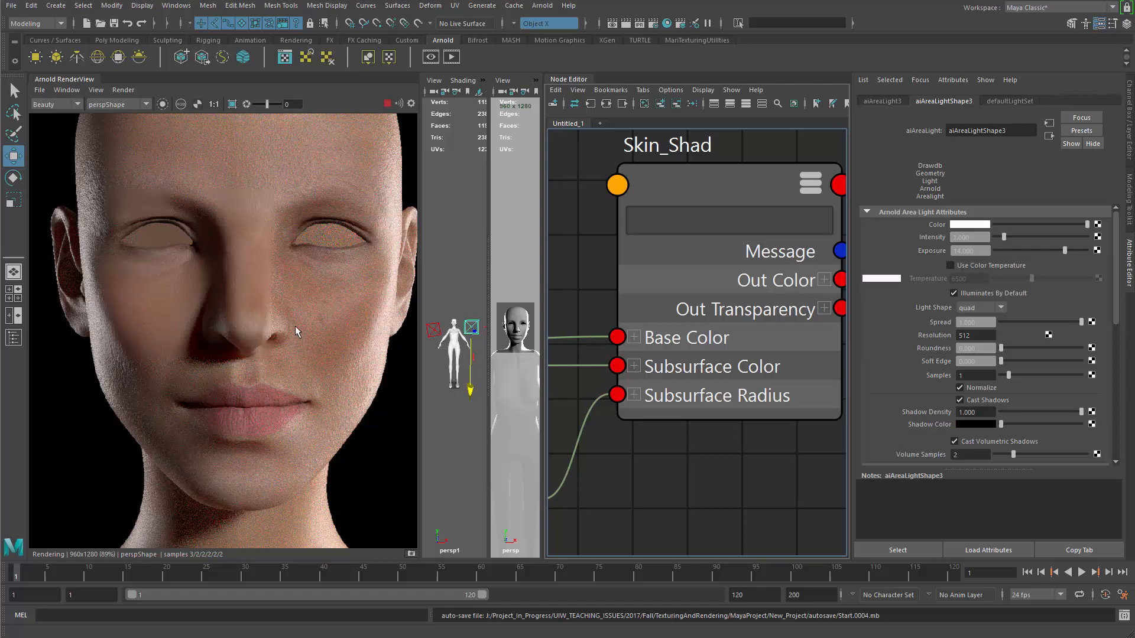
middle_click_drag(257, 349, 278, 403, "alt")
right_click_drag(277, 378, 392, 448, "alt")
middle_click_drag(209, 362, 187, 360, "alt")
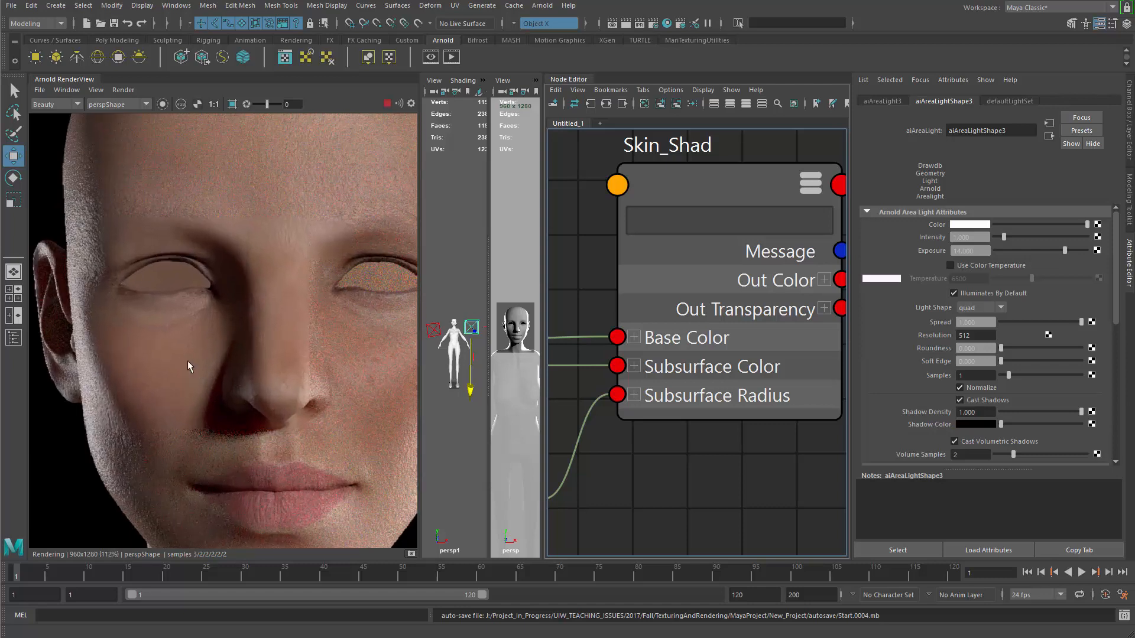
right_click_drag(187, 361, 410, 454, "alt")
middle_click_drag(205, 362, 238, 424, "alt")
mouse_move(294, 318)
middle_mouse_down("alt")
mouse_move(290, 397)
mouse_move(311, 317)
mouse_move(210, 304)
mouse_move(292, 322)
middle_mouse_up("alt")
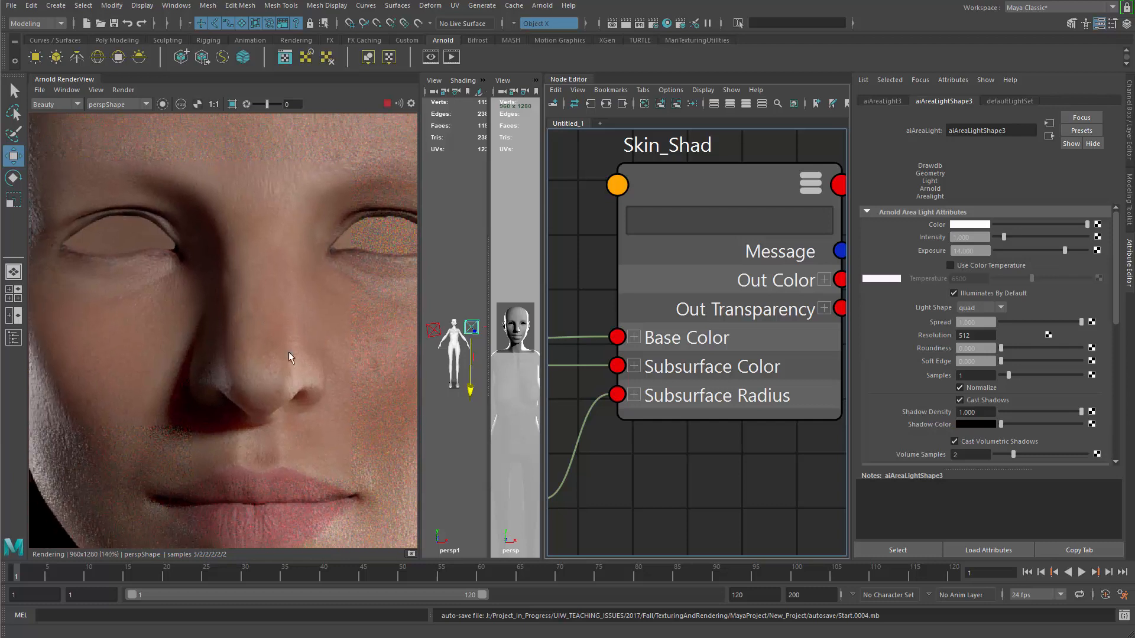
- Inspect the rendered lips, chin and nose for skin detail and specular response
right_click_drag(289, 353, 47, 214, "alt")
right_click_drag(281, 372, 293, 493, "alt")
middle_click_drag(342, 515, 339, 428, "alt")
right_click_drag(228, 260, 219, 414, "alt")
middle_click_drag(305, 422, 286, 349, "alt")
right_click_drag(207, 161, 163, 282, "alt")
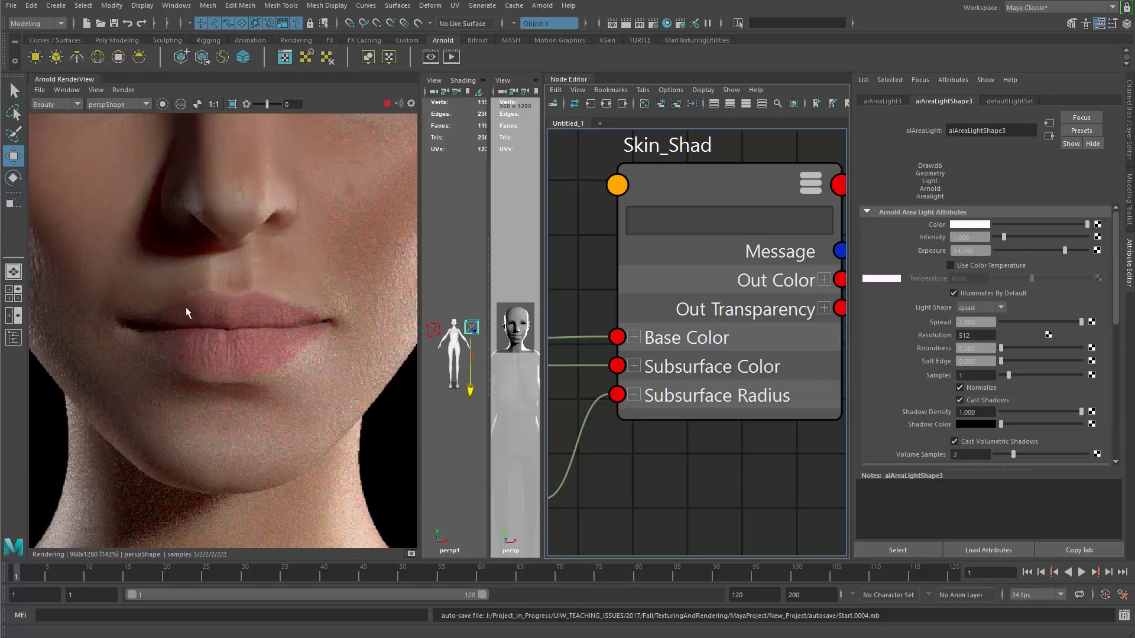
middle_click_drag(190, 212, 195, 346, "alt")
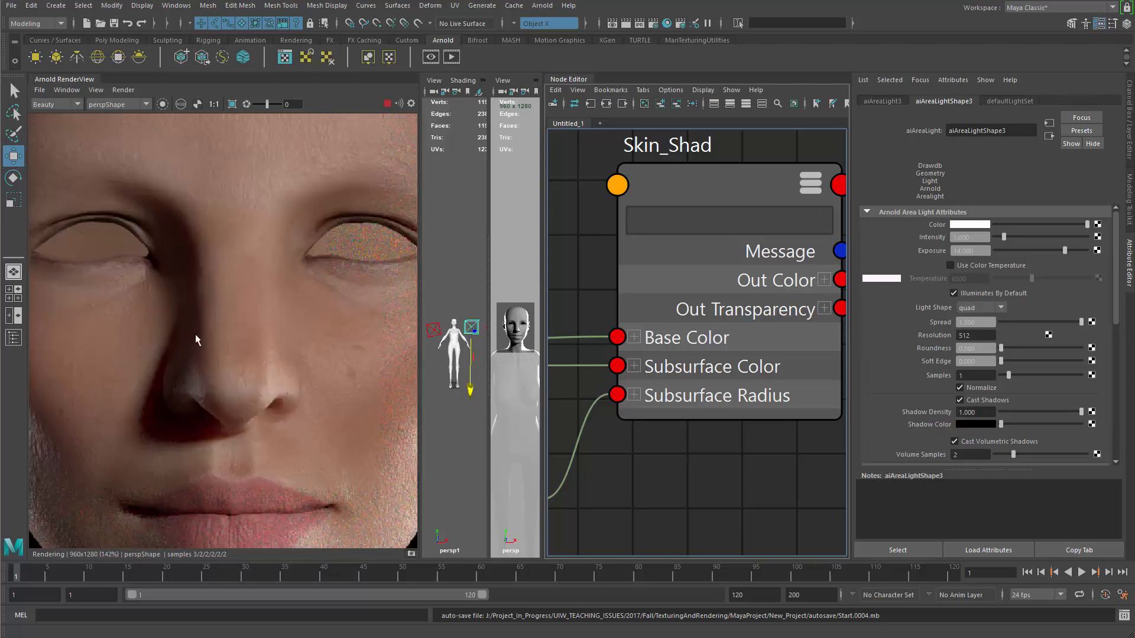
- Inspect both cheeks in the render, magnifying the brightly lit cheek beneath the eye
middle_click_drag(234, 261, 282, 298, "alt")
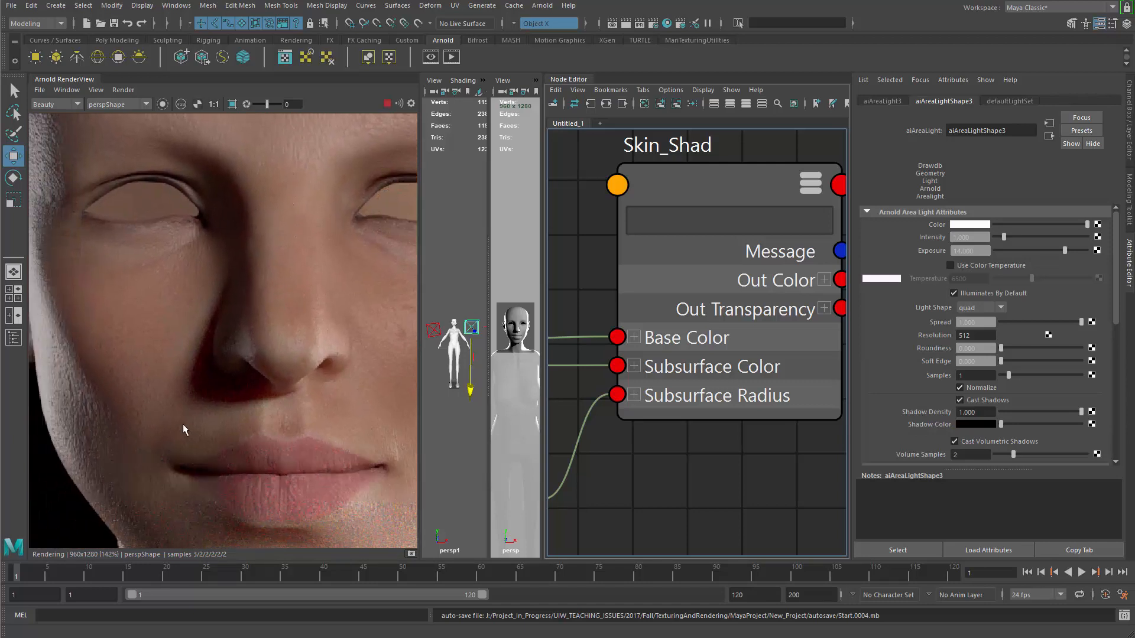
middle_click_drag(327, 385, 208, 368, "alt")
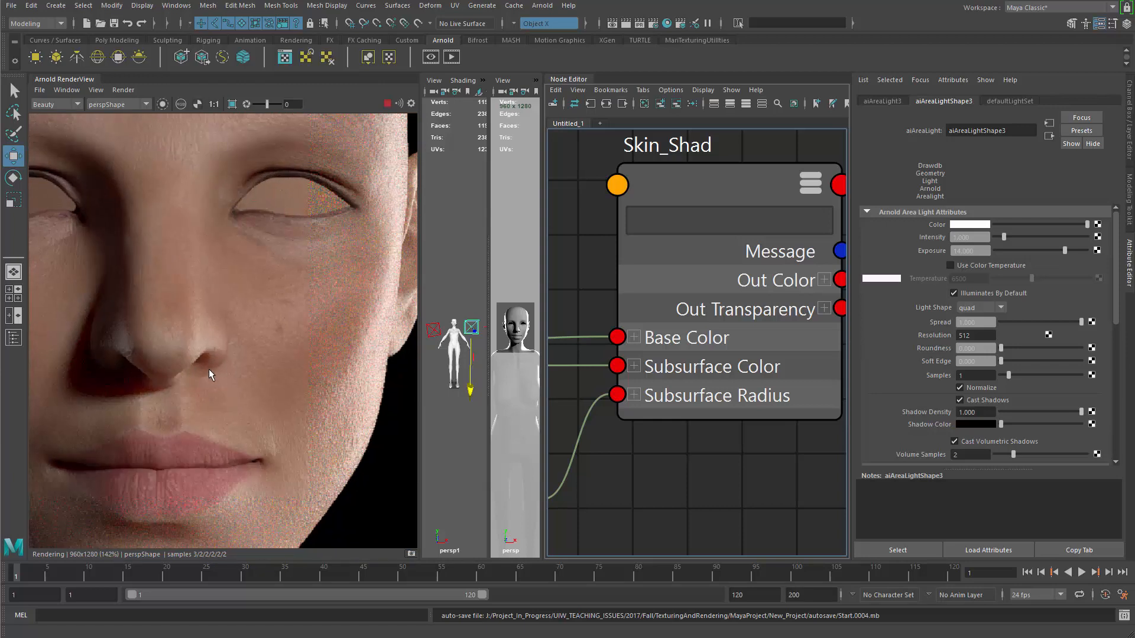
right_click_drag(313, 383, 352, 387, "alt")
middle_click_drag(352, 387, 306, 390, "alt")
right_click_drag(435, 473, 439, 475, "alt")
middle_click_drag(274, 322, 303, 320, "alt")
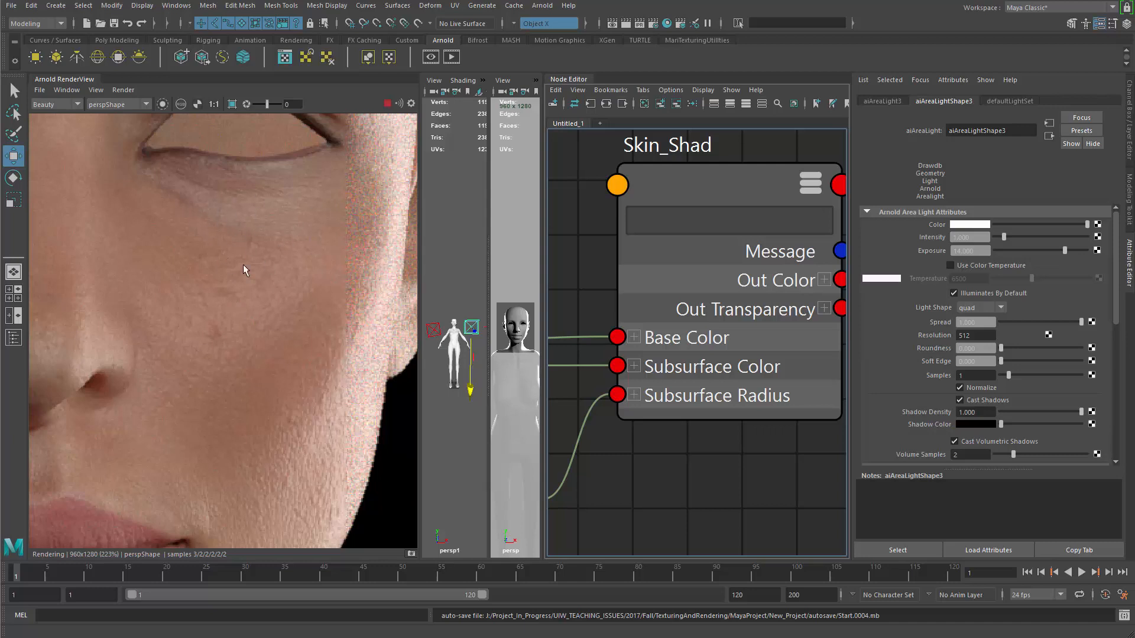
- Check the nose bridge and forehead in the render and review the whole head again
middle_click_drag(261, 367, 354, 369)
scroll(354, 369, "down", 1)
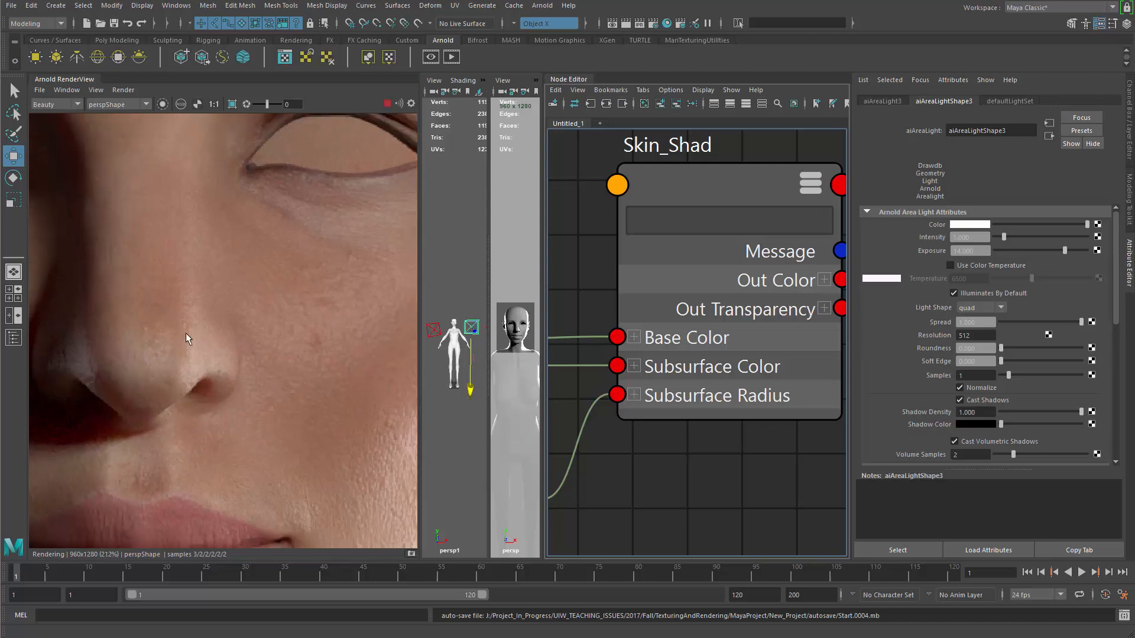
middle_click_drag(185, 355, 342, 465)
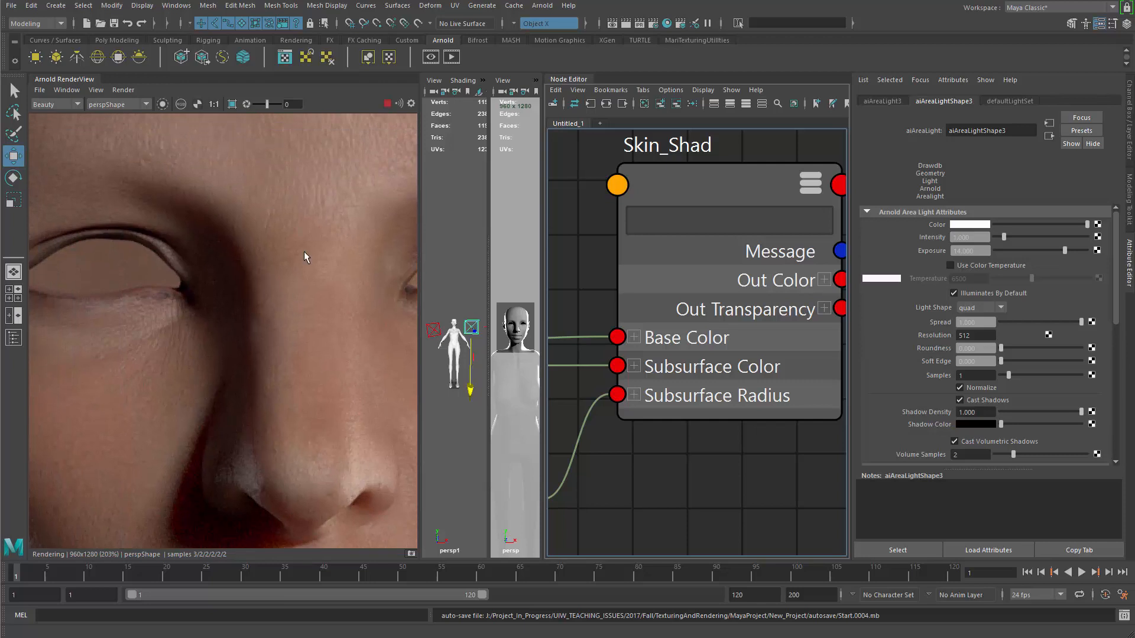
middle_click_drag(304, 250, 310, 221)
scroll(304, 305, "down", 8)
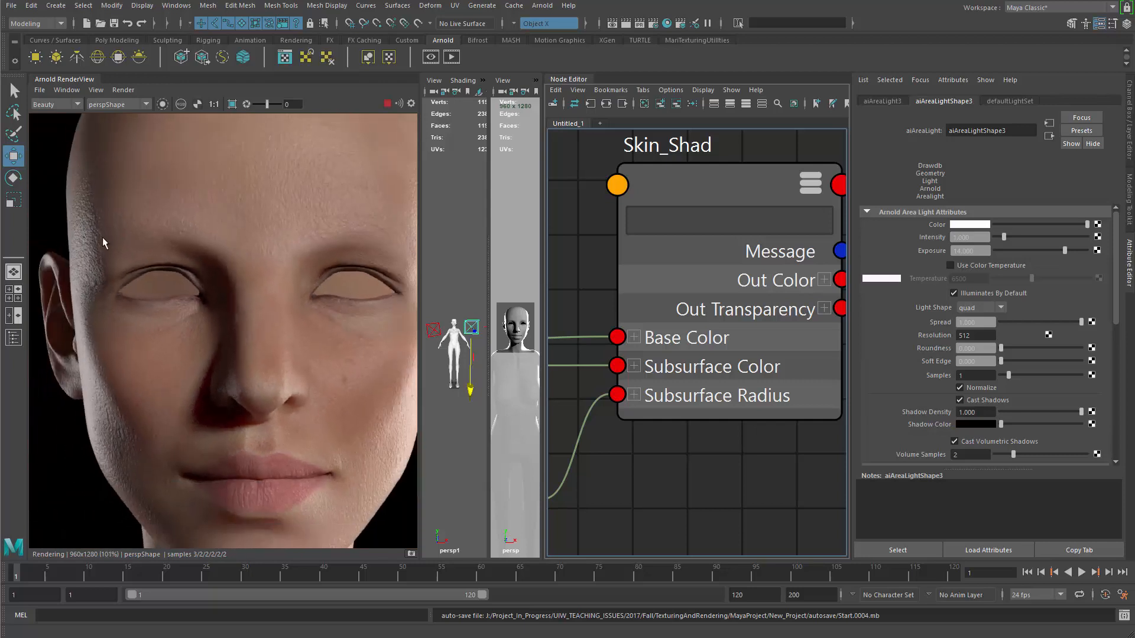
scroll(134, 249, "down", 3)
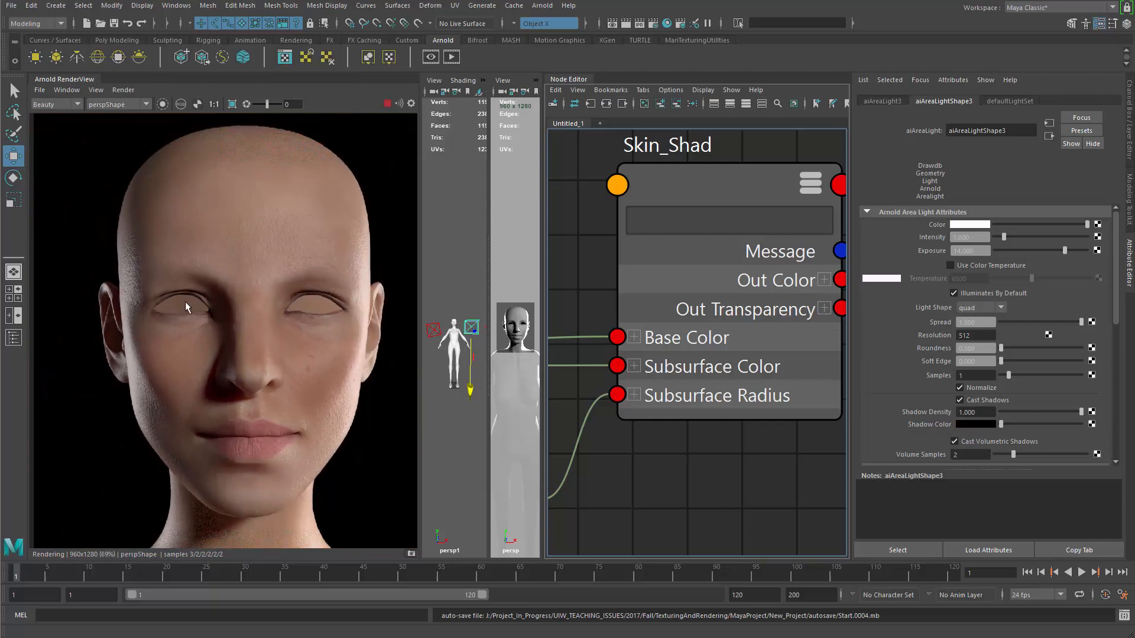
scroll(216, 325, "up", 1)
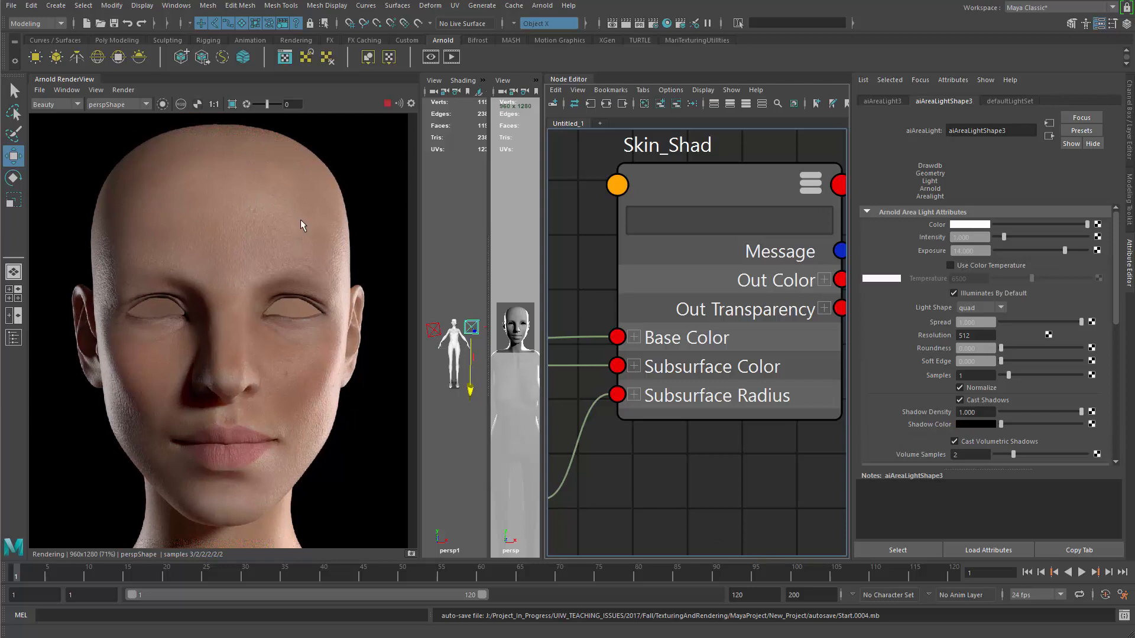
- Stop the live render and collapse the file2 texture node to its compact form in the node graph
left_click(388, 104)
middle_click_drag(580, 277, 701, 271, "alt")
scroll(633, 263, "down", 2)
middle_click_drag(576, 247, 717, 219, "alt")
middle_click_drag(556, 272, 678, 313, "alt")
middle_click_drag(644, 252, 701, 268, "alt")
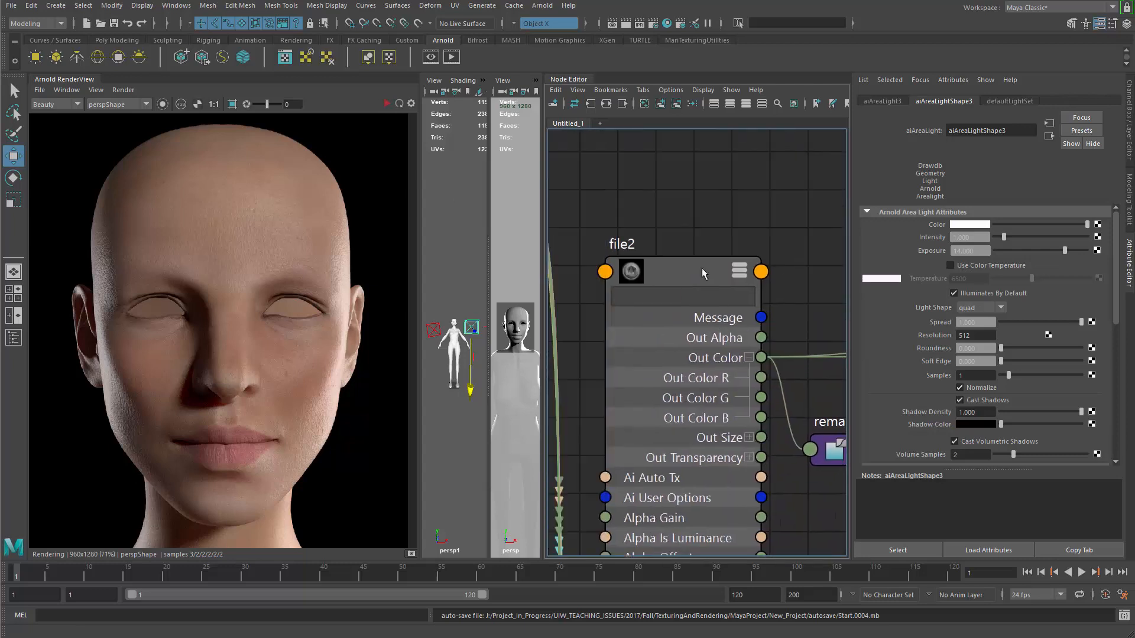
scroll(703, 272, "down", 2)
left_click(669, 182)
key("1")
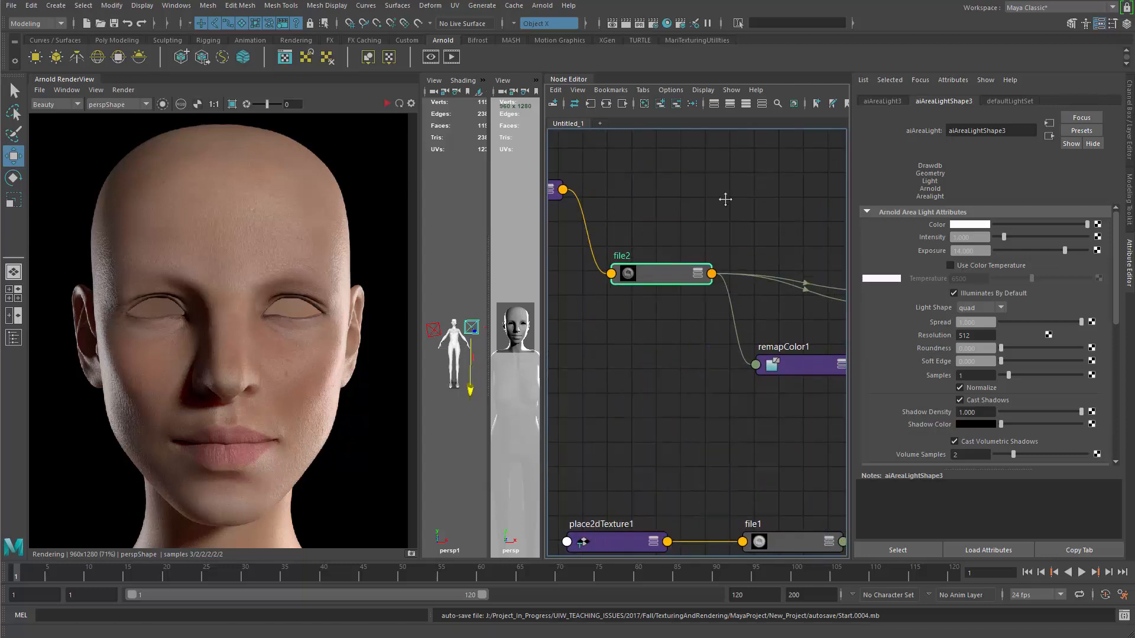
- Move the Skin_Shad node up slightly in the graph and load its shader attributes
middle_click_drag(725, 200, 570, 209, "alt")
middle_click_drag(714, 243, 678, 211, "alt")
scroll(743, 247, "up", 2)
left_click_drag(744, 187, 754, 160)
middle_click_drag(668, 233, 761, 229, "alt")
middle_click_drag(652, 258, 671, 274, "alt")
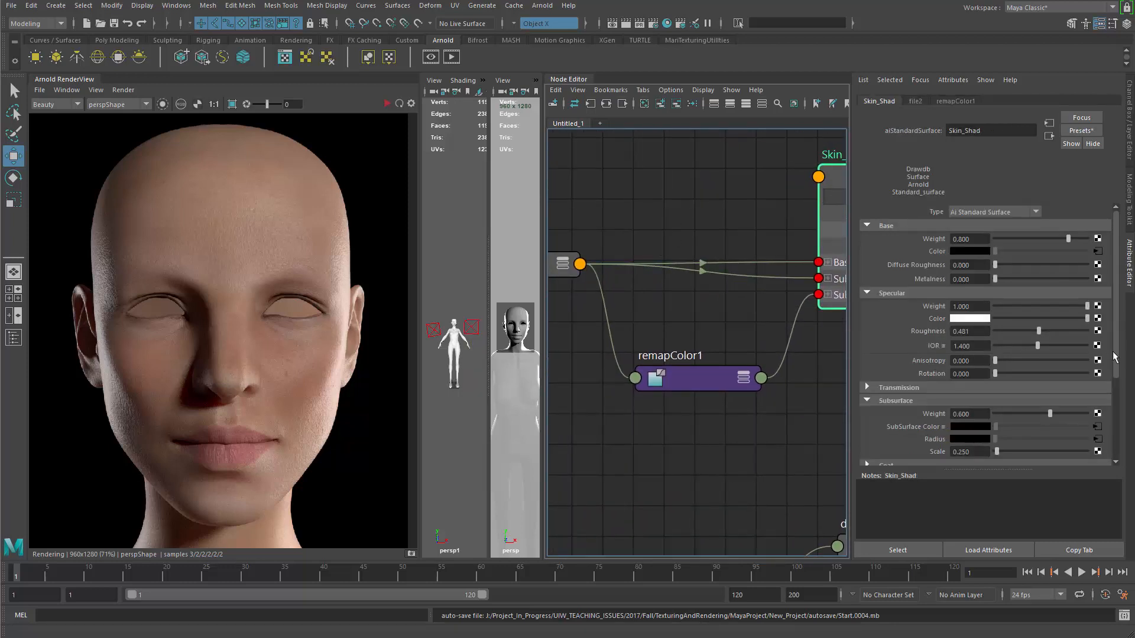
- Connect the file2 texture to the Bump Mapping attribute in Skin_Shad's Geometry settings
scroll(1115, 357, "down", 4)
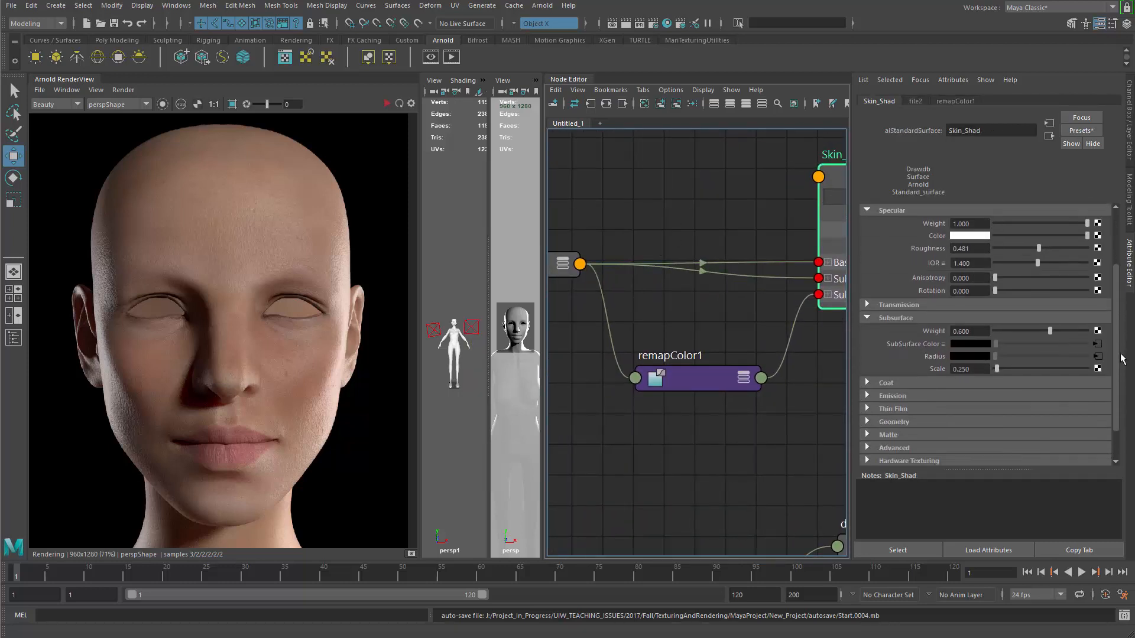
scroll(1121, 359, "down", 2)
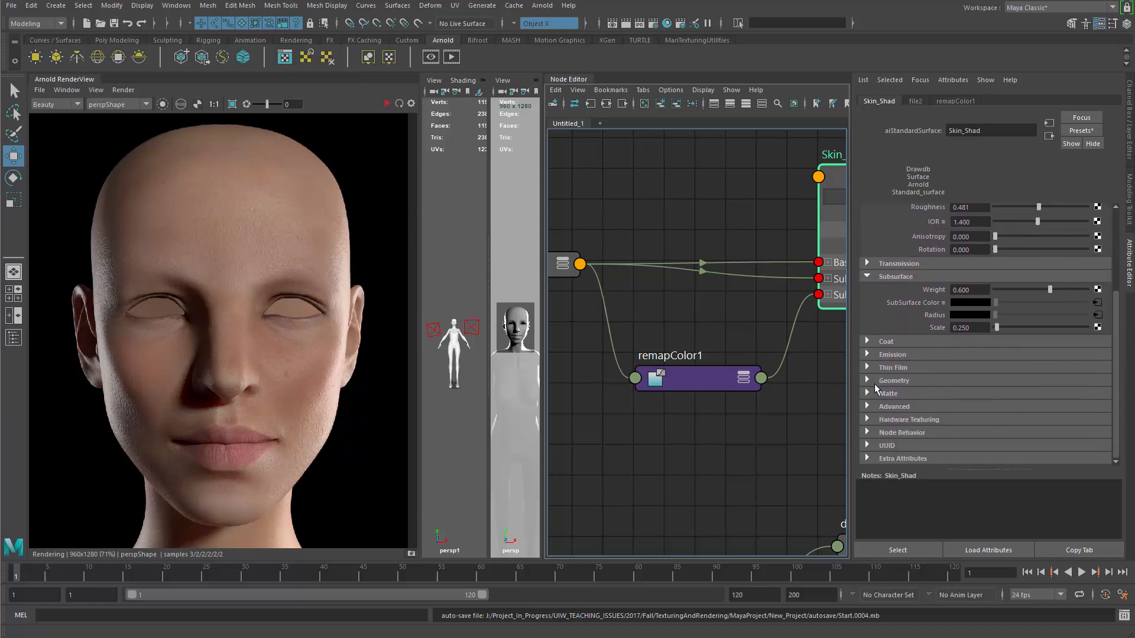
left_click(876, 385)
middle_click_drag(549, 272, 656, 327, "alt")
right_click_drag(657, 328, 648, 304, "alt")
middle_click_drag(648, 304, 937, 423)
left_click(1097, 420)
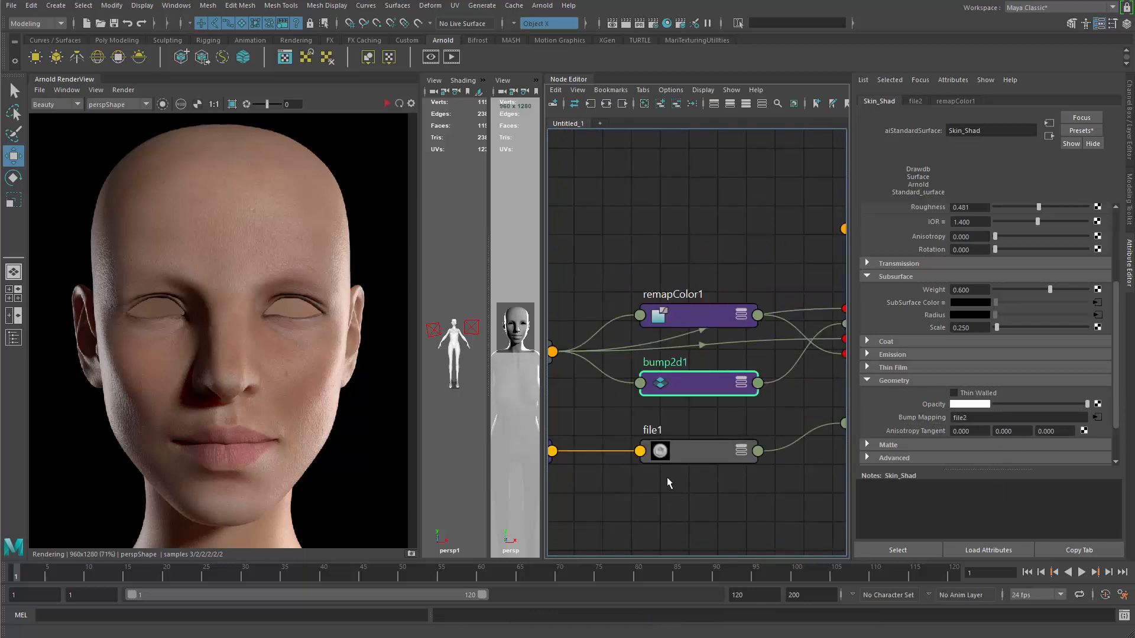
- Reposition the displacementShader1 node slightly lower in the node graph
middle_click_drag(693, 458, 795, 415, "alt")
left_click(795, 414)
middle_click_drag(605, 434, 723, 421, "alt")
middle_click_drag(834, 464, 631, 469, "alt")
left_click_drag(722, 372, 722, 395)
middle_click_drag(667, 305, 825, 427, "alt")
middle_click_drag(743, 442, 812, 438, "alt")
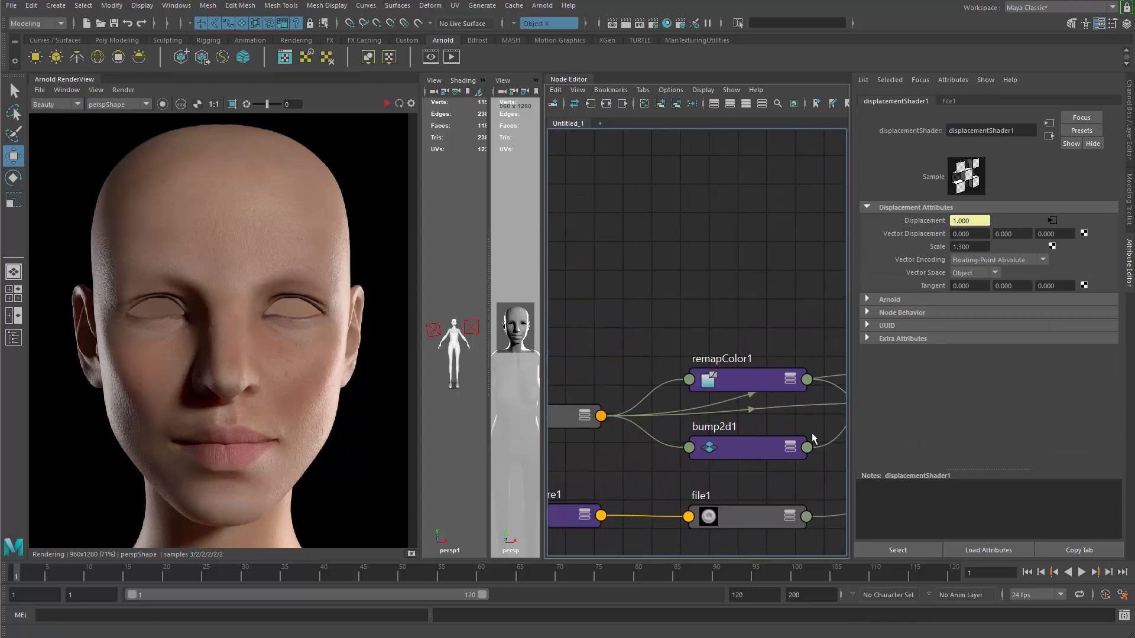
- Move remapColor1 up, clear of bump2d1, and open bump2d1's Bump Depth for editing
left_click_drag(761, 385, 760, 302)
left_click(753, 449)
middle_click_drag(717, 342, 657, 311, "alt")
scroll(657, 312, "up", 1)
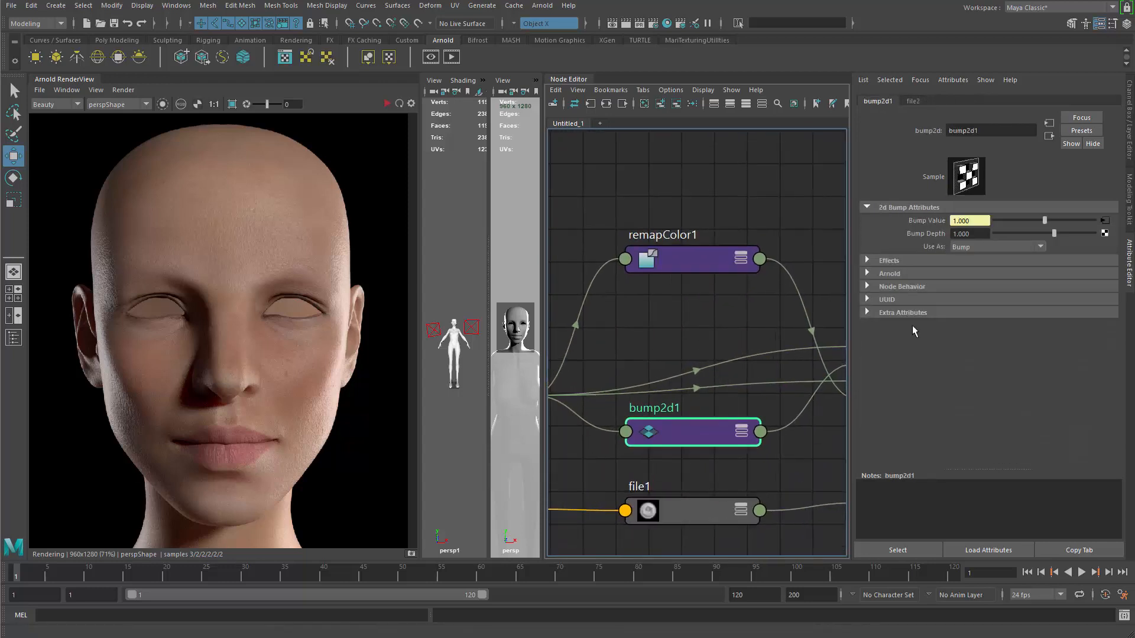
left_click(976, 234)
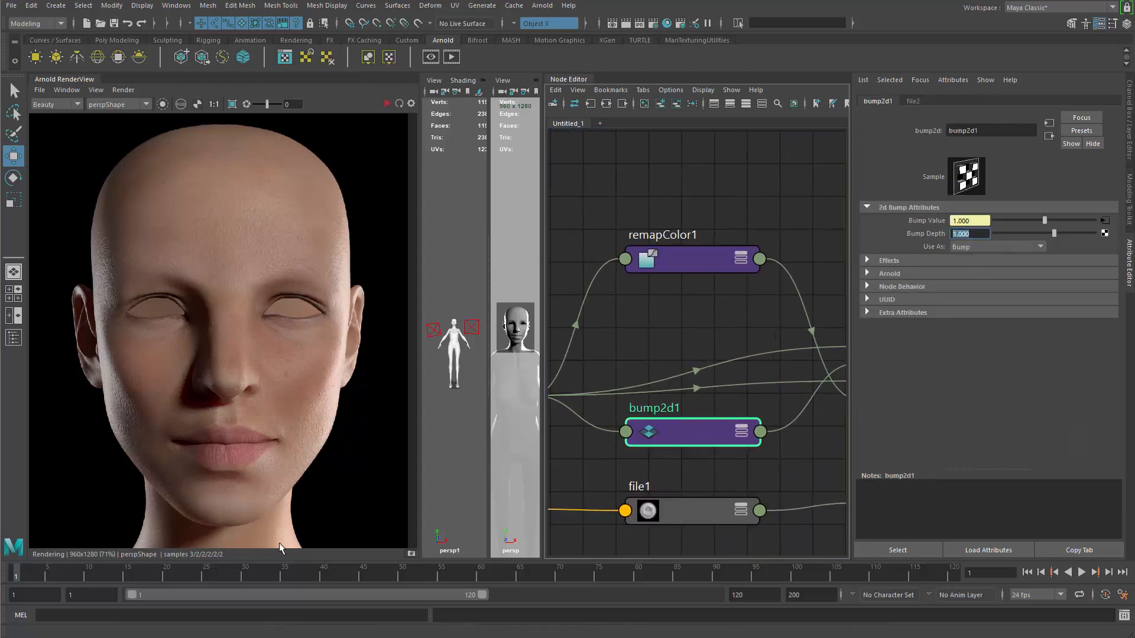
- Restart the live render and limit it to a crop region around the nose to examine the bump effect
left_click(387, 103)
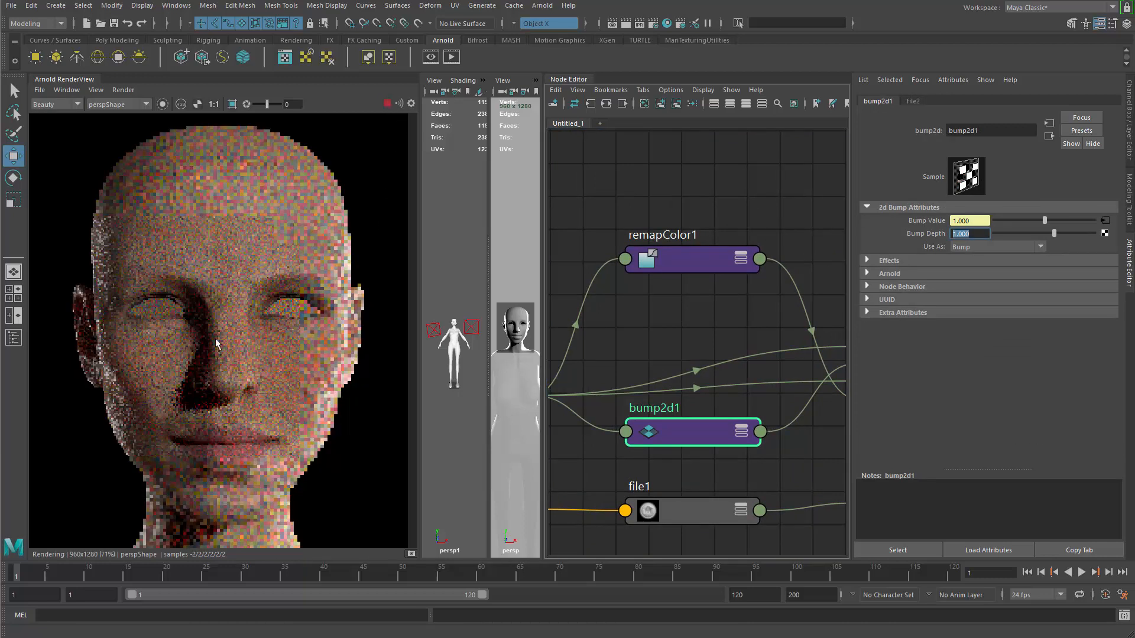
scroll(224, 350, "up", 4)
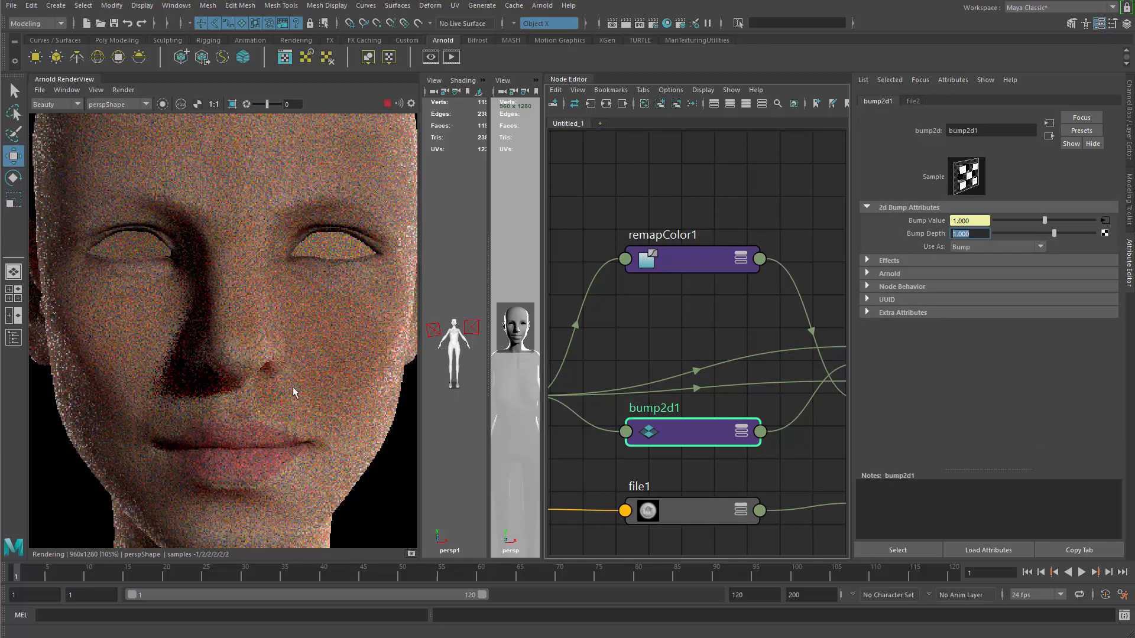
left_click(234, 105)
left_click_drag(126, 269, 330, 417)
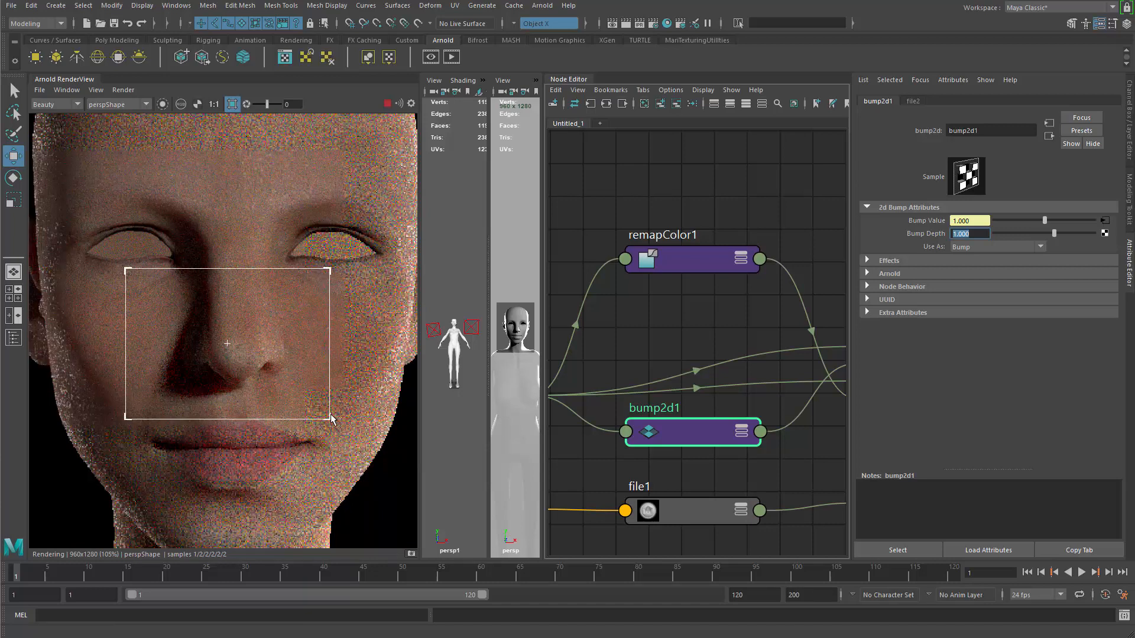
scroll(334, 414, "up", 5)
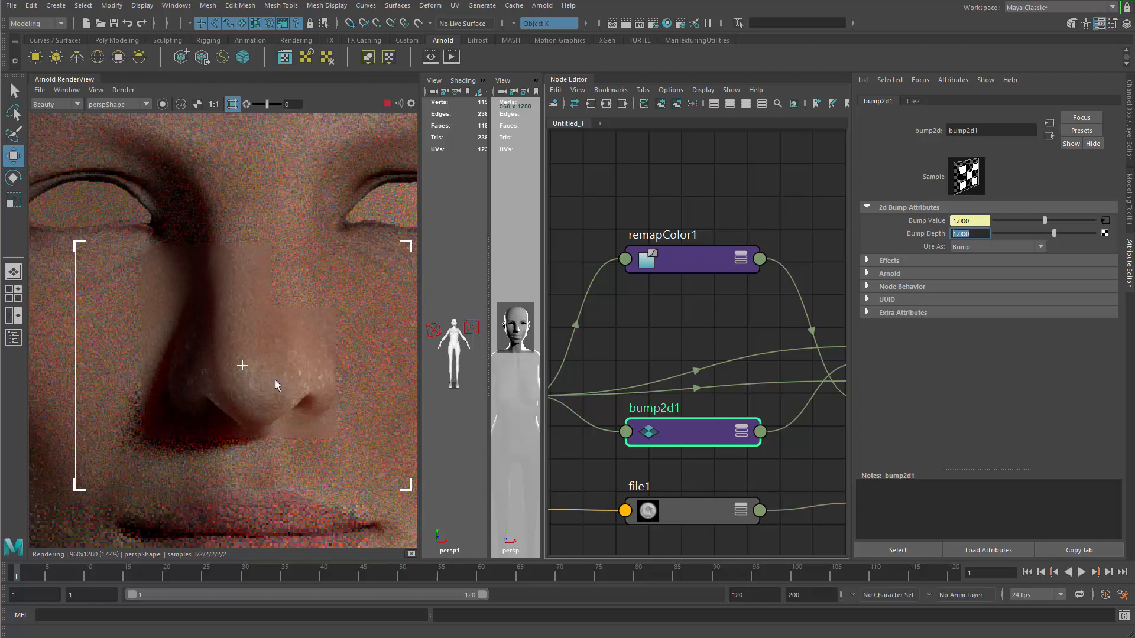
middle_click_drag(313, 380, 285, 364)
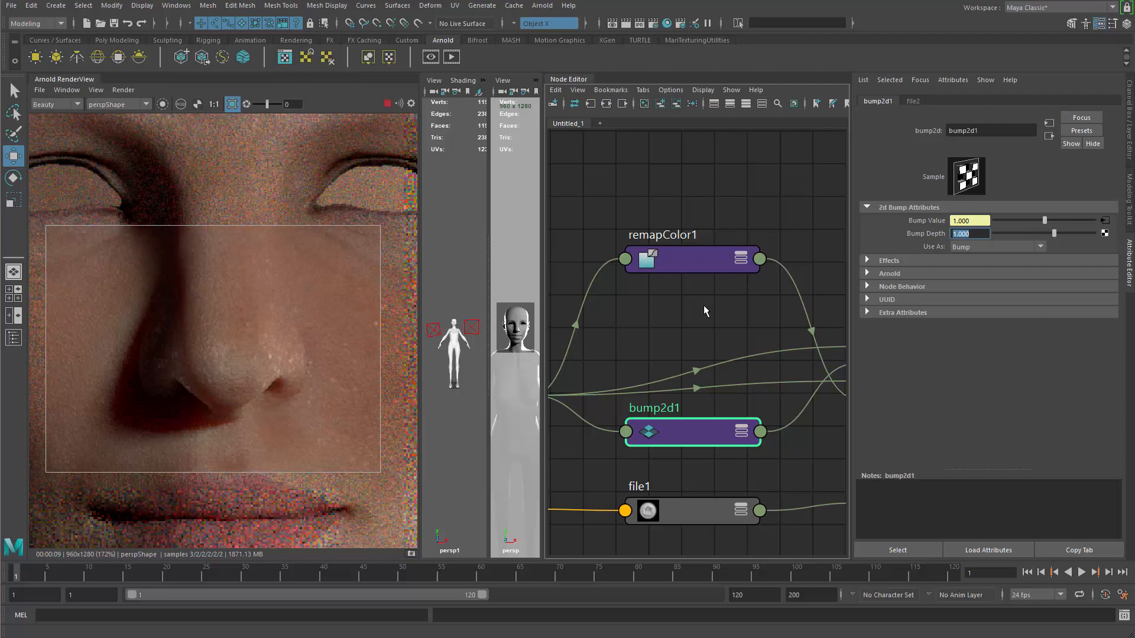
- Set the Bump Depth of bump2d1 to 0.1 and check the nose in the render
key("BackSpace")
key("Return")
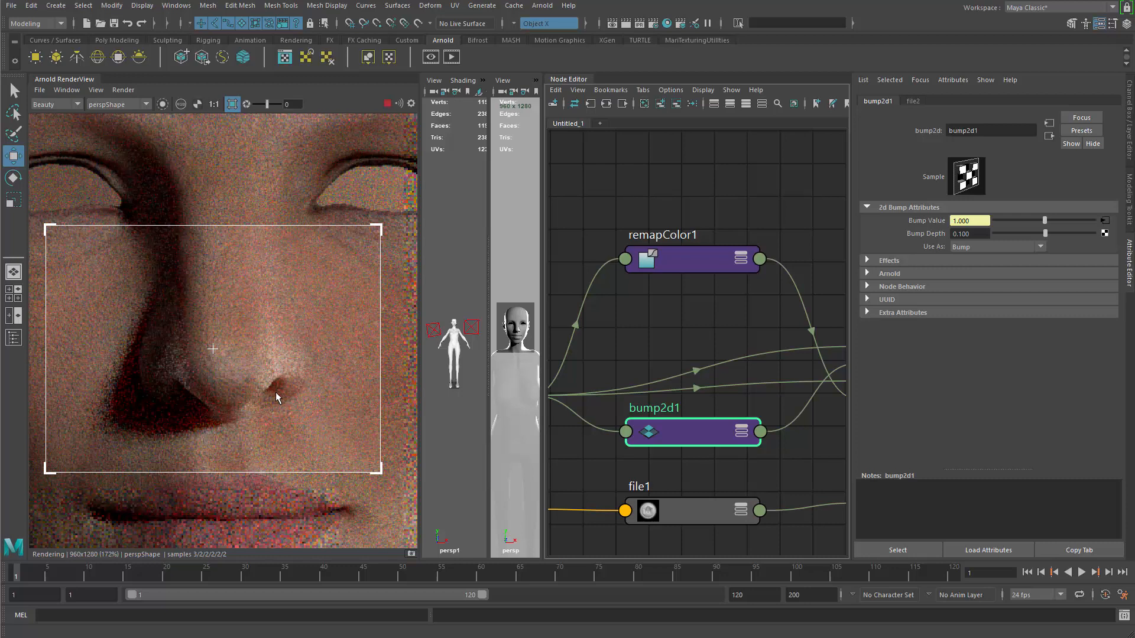
middle_click_drag(298, 402, 339, 414, "alt")
right_click_drag(339, 413, 369, 453, "alt")
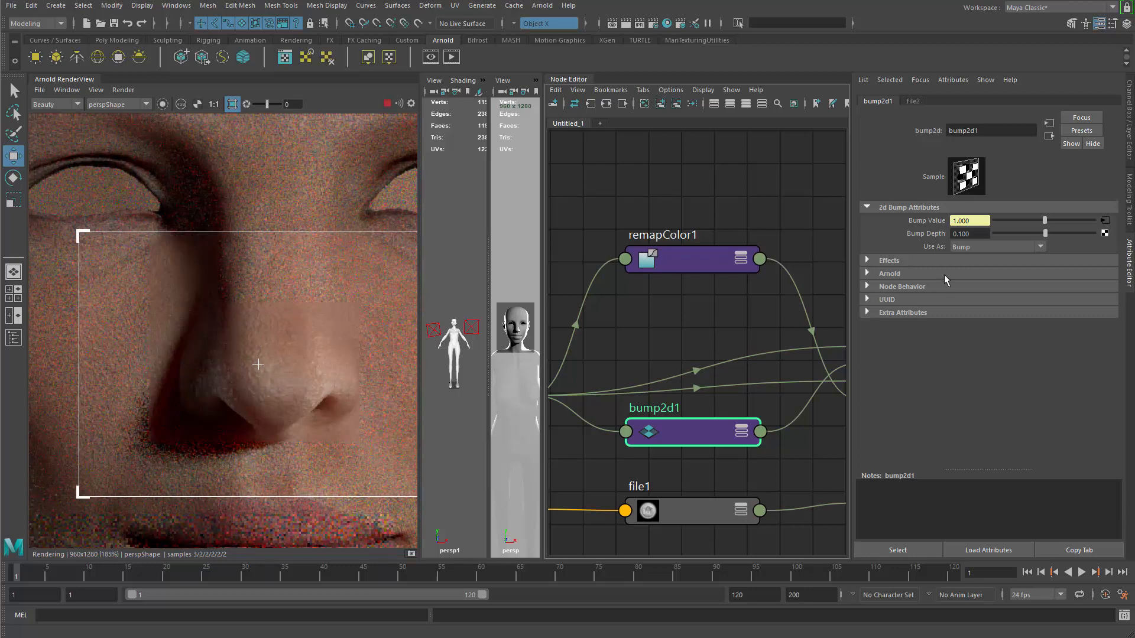
- Set the Bump Depth of bump2d1 to 0.05 and inspect the nose at higher magnification
double_click(964, 233)
type("05")
key("Return")
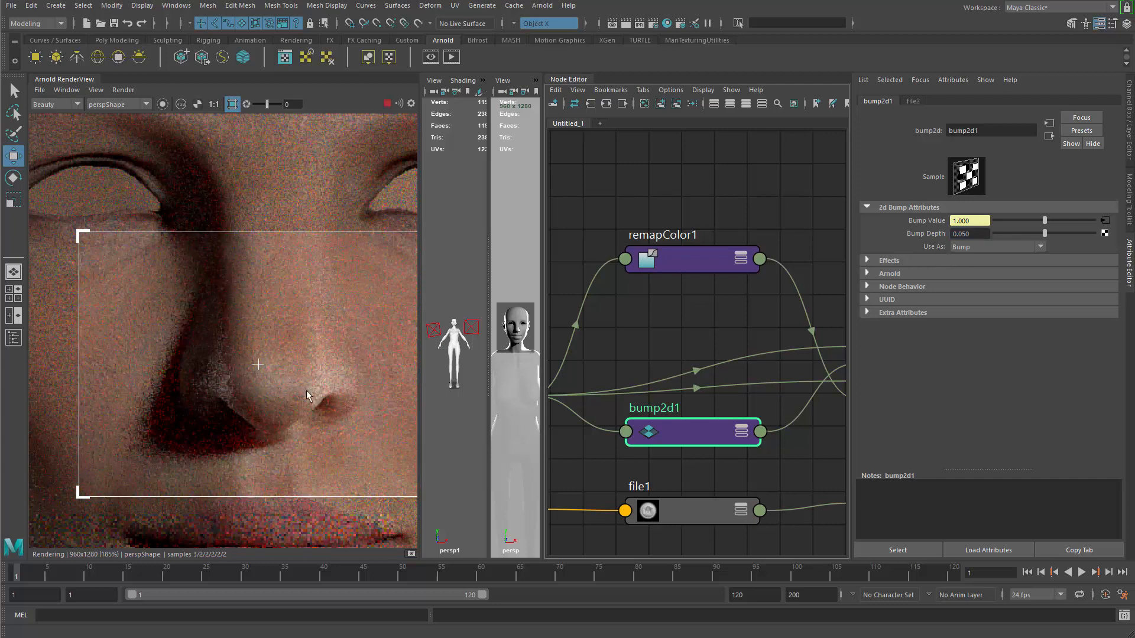
middle_click_drag(292, 347, 229, 357, "alt")
right_click_drag(229, 357, 336, 427, "alt")
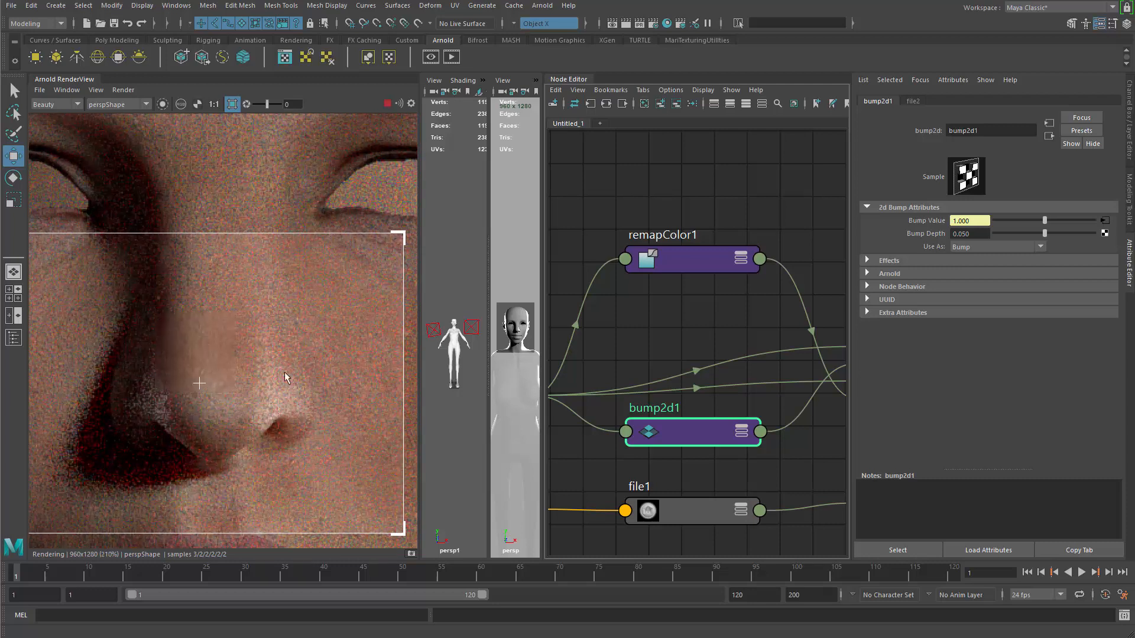
- Set the Bump Depth of bump2d1 to 0.035
left_click(964, 234)
key("BackSpace")
key("BackSpace")
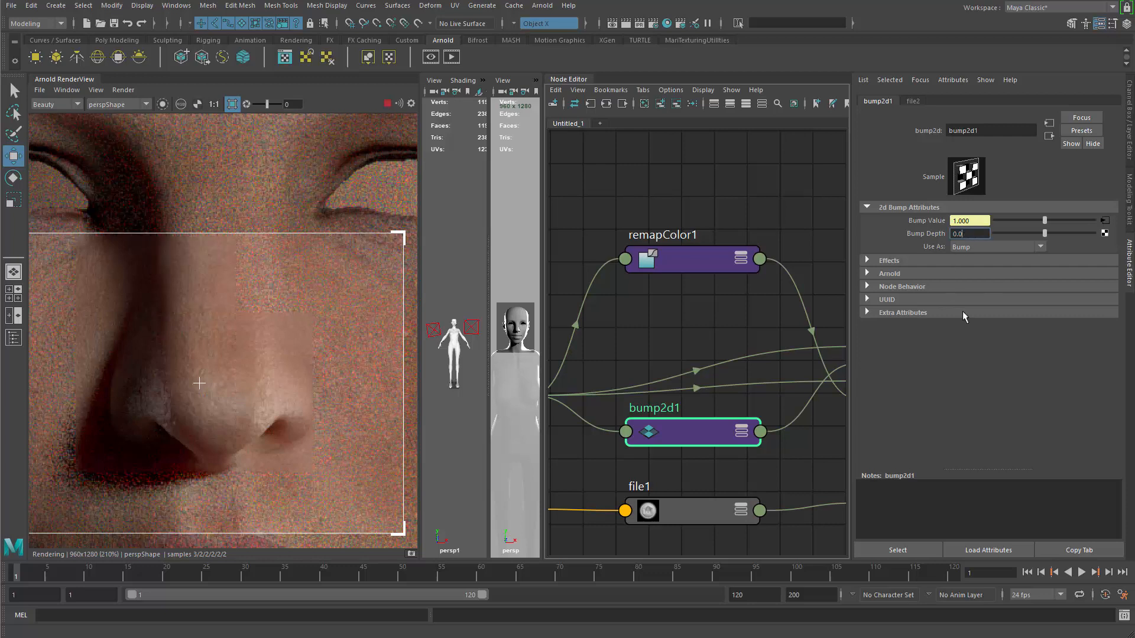
type("2")
key("BackSpace")
type("35")
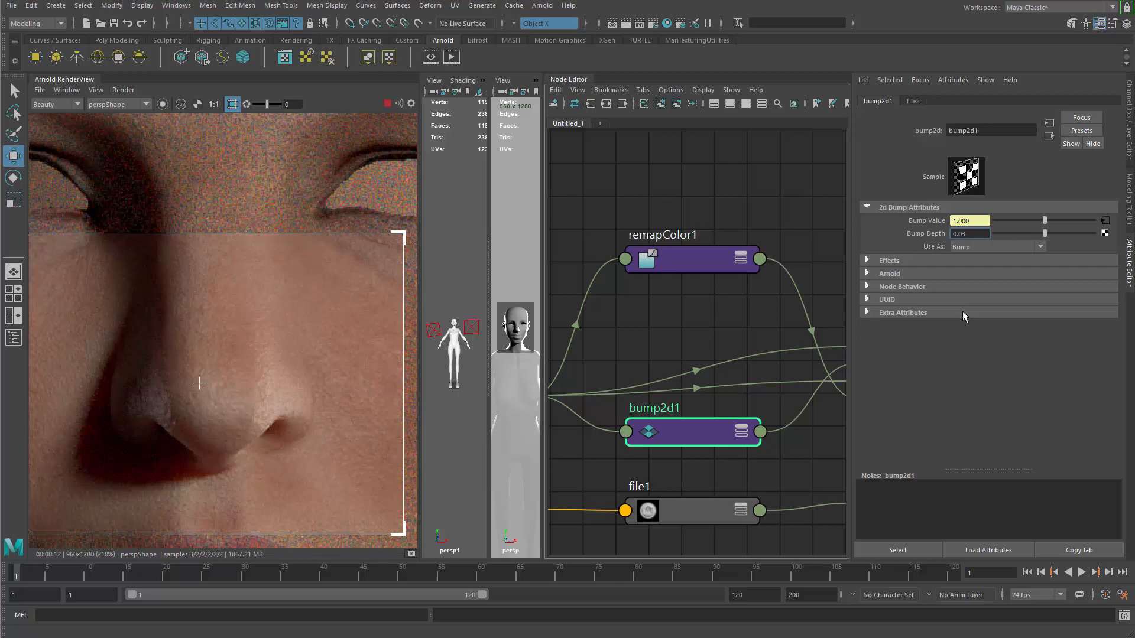
key("Return")
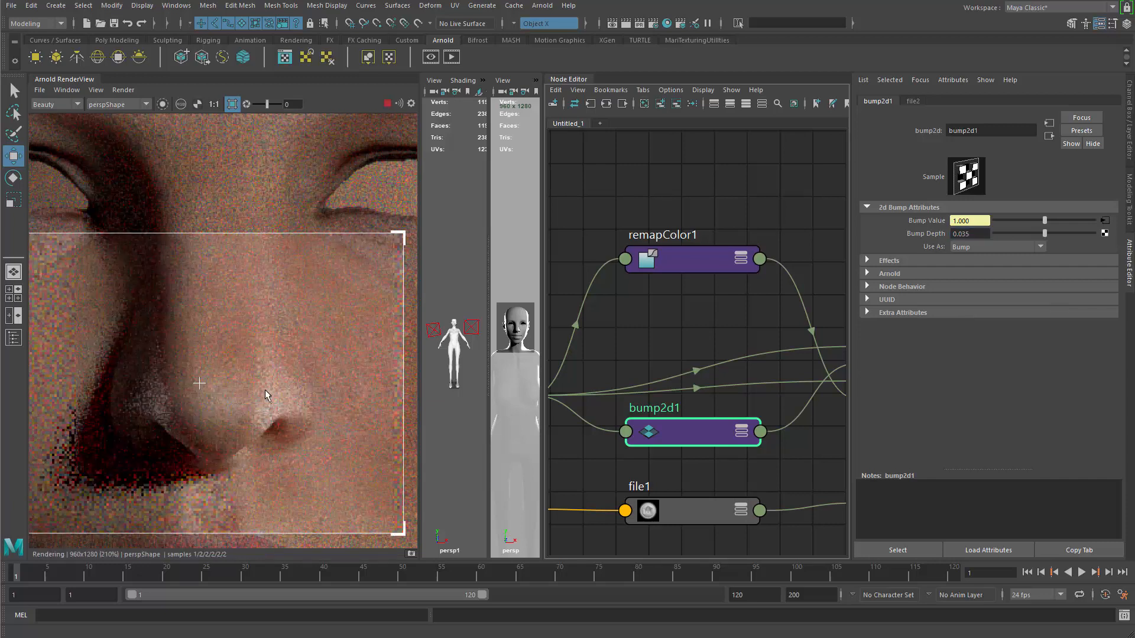
- Examine the bump detail on the nose and the adjacent cheek in the cropped render at high magnification
scroll(265, 387, "up", 1)
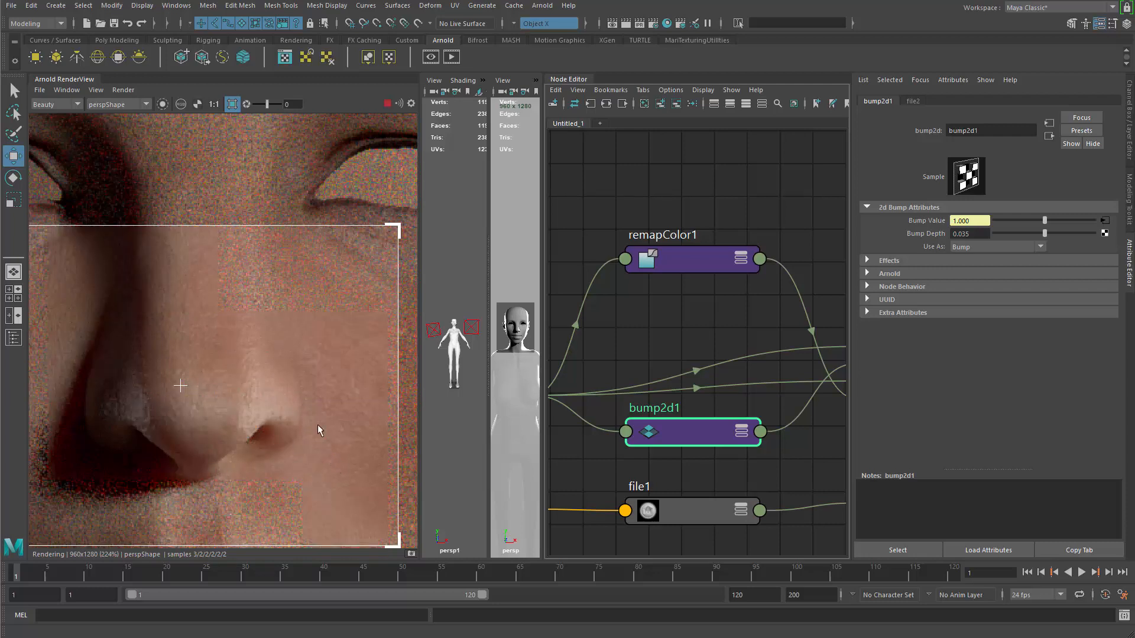
scroll(307, 408, "down", 1)
middle_click_drag(308, 374, 151, 310, "alt")
right_click_drag(151, 310, 250, 390, "alt")
middle_click_drag(239, 358, 179, 332, "alt")
right_click_drag(178, 338, 292, 414, "alt")
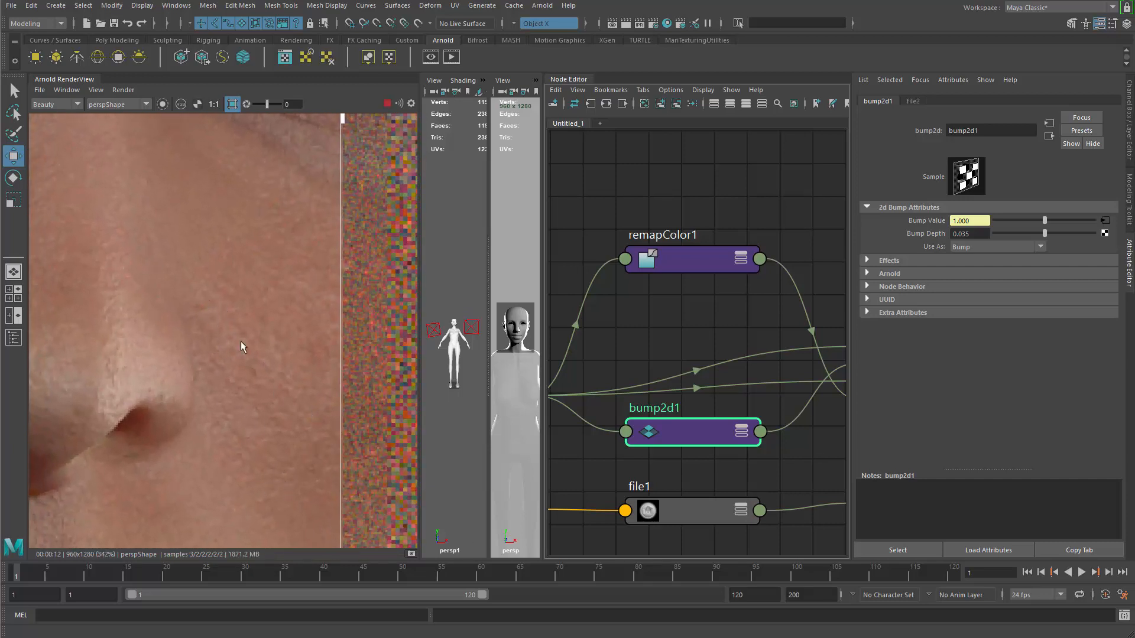
middle_click_drag(239, 265, 320, 437, "alt")
right_click_drag(317, 436, 142, 461, "alt")
middle_click_drag(140, 469, 286, 343, "alt")
right_click_drag(286, 343, 112, 387, "alt")
mouse_move(113, 388)
middle_mouse_down("alt")
mouse_move(202, 341)
mouse_move(240, 421)
mouse_move(156, 388)
middle_mouse_up("alt")
middle_click_drag(247, 403, 125, 393, "alt")
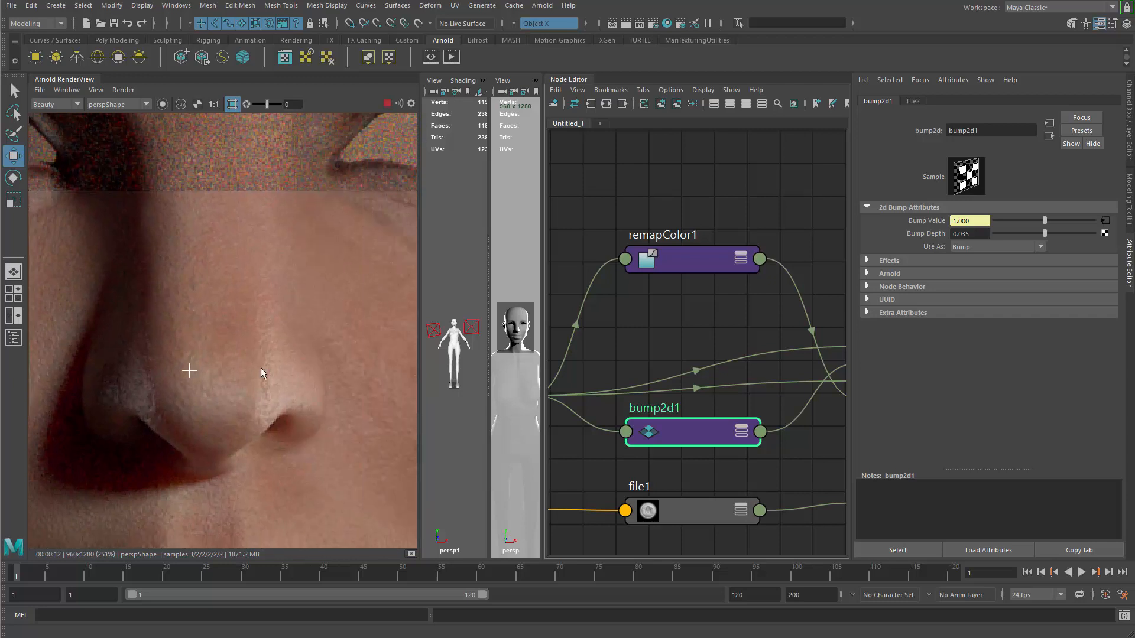
mouse_move(261, 368)
middle_mouse_down("alt")
mouse_move(176, 369)
mouse_move(325, 336)
middle_mouse_up("alt")
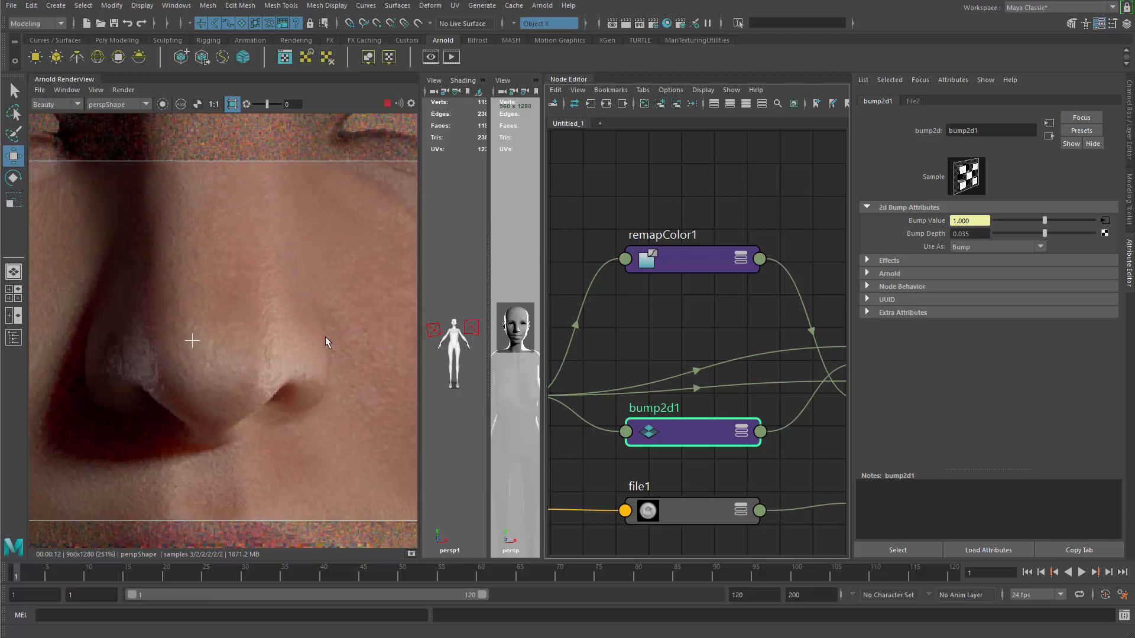
- Turn off the crop region so the whole image renders, and check the skin across the full face
right_click_drag(325, 336, 95, 308, "alt")
middle_click_drag(218, 274, 295, 300, "alt")
right_click_drag(296, 299, 84, 259, "alt")
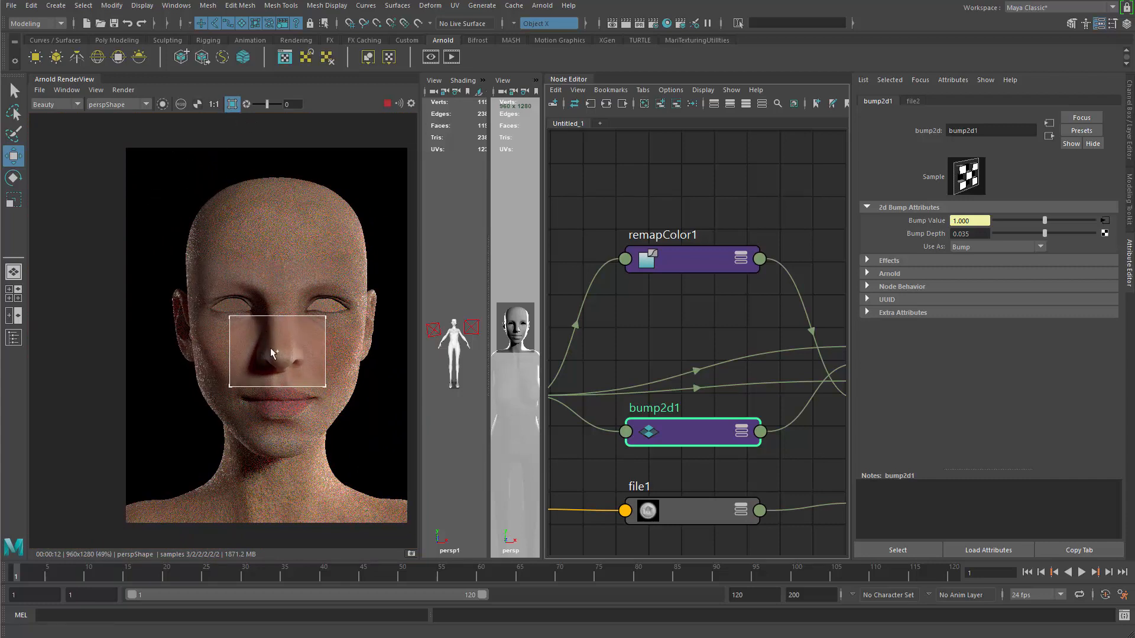
left_click(232, 105)
middle_click_drag(293, 260, 271, 252, "alt")
right_click_drag(272, 249, 350, 381, "alt")
middle_click_drag(349, 382, 271, 312, "alt")
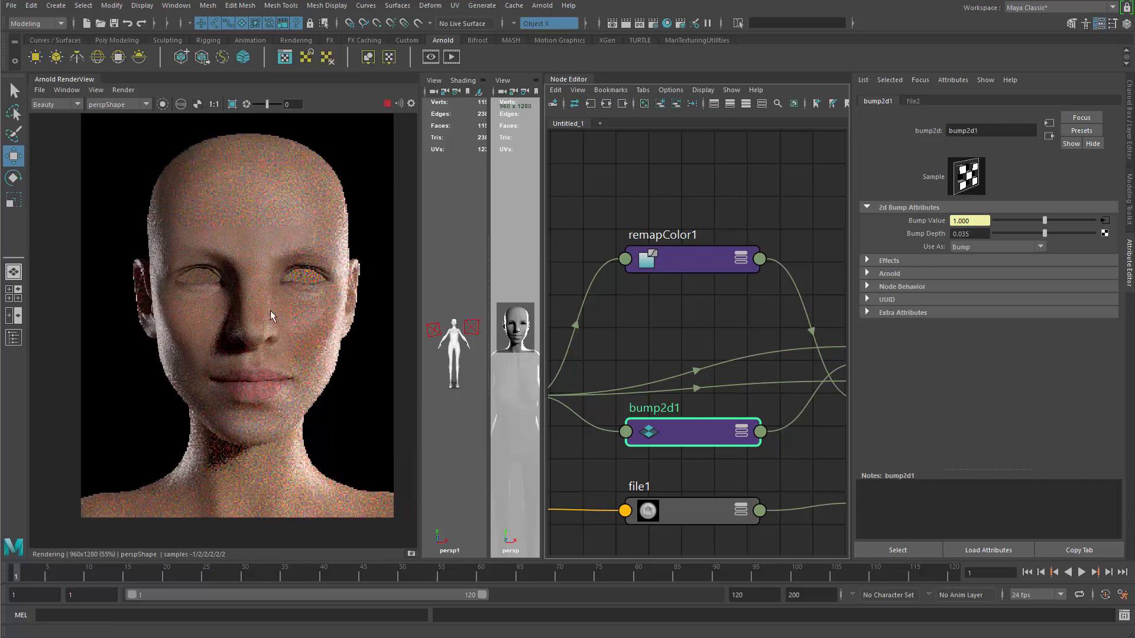
right_click_drag(270, 312, 365, 401, "alt")
middle_click_drag(267, 283, 314, 375, "alt")
right_click_drag(314, 374, 448, 527, "alt")
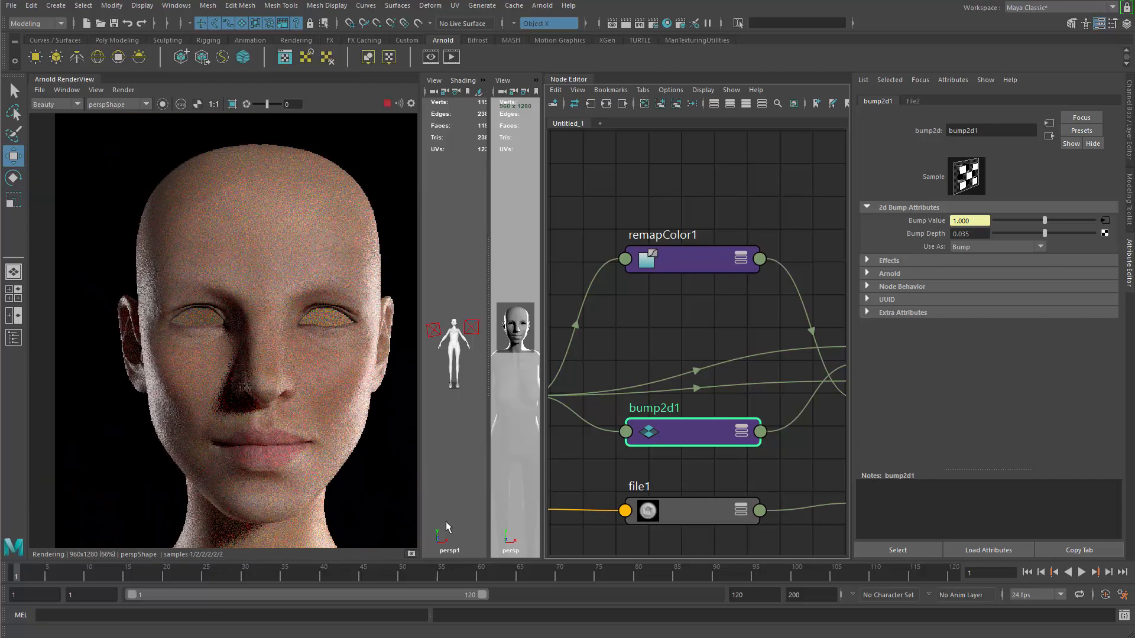
middle_click_drag(316, 430, 297, 412, "alt")
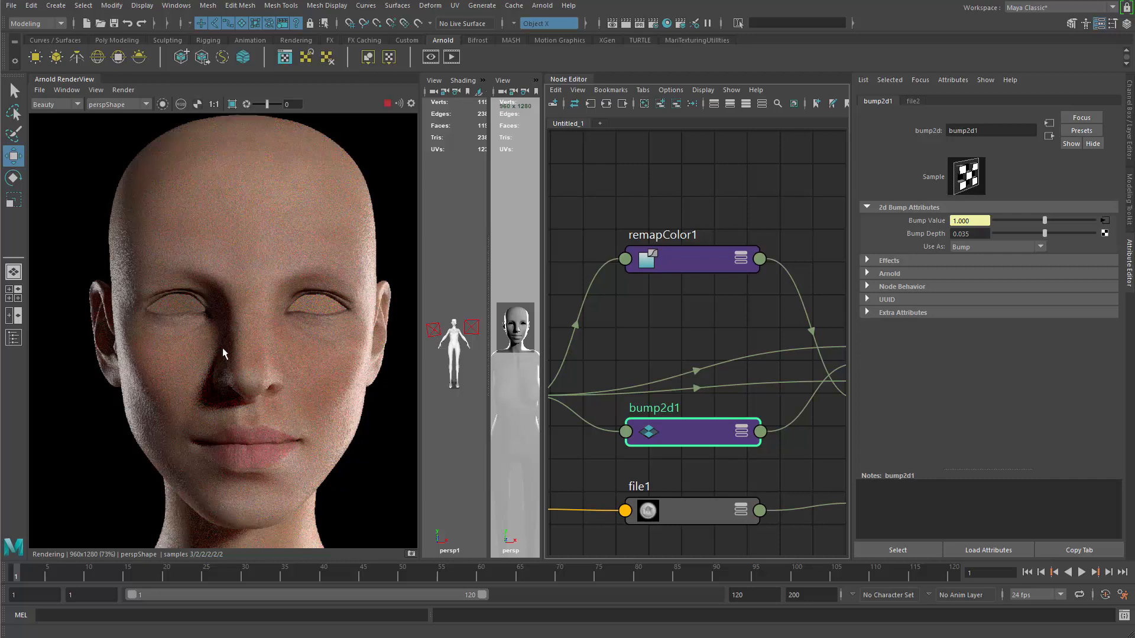
scroll(243, 349, "up", 1)
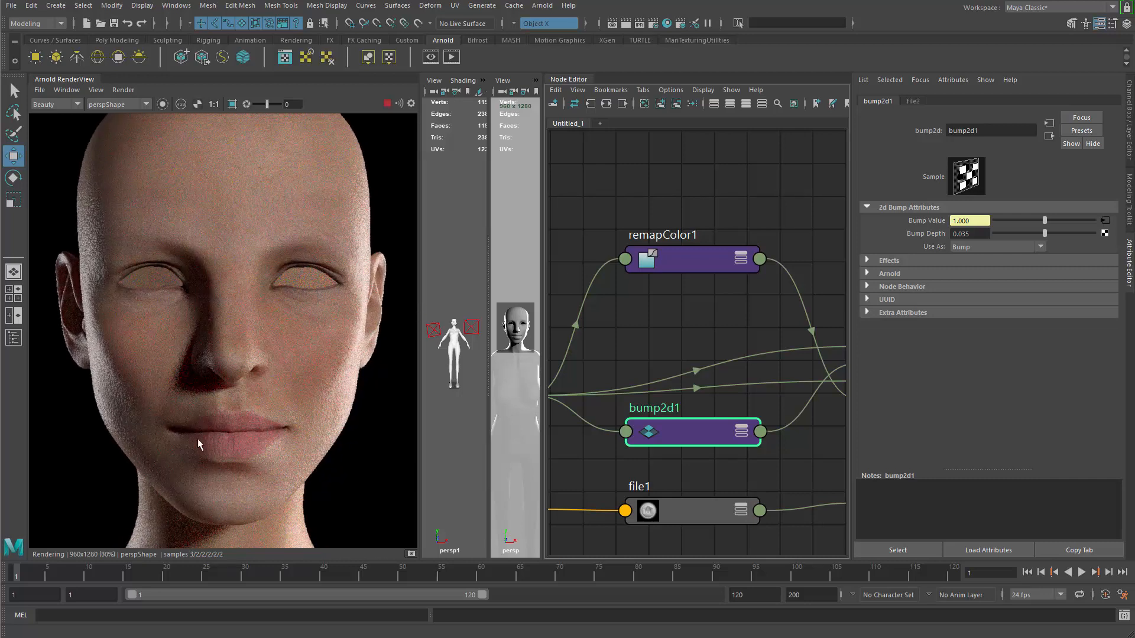